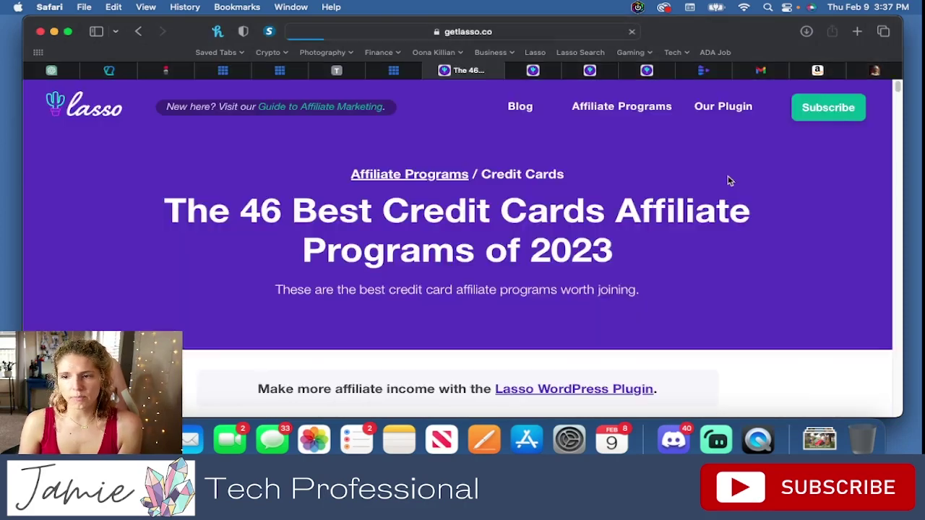
Step: Highlight the American Express commission rate and cookie duration in the credit card programs list
{"action": "scroll", "coordinate": [678, 174], "scroll_direction": "down", "scroll_amount": 10}
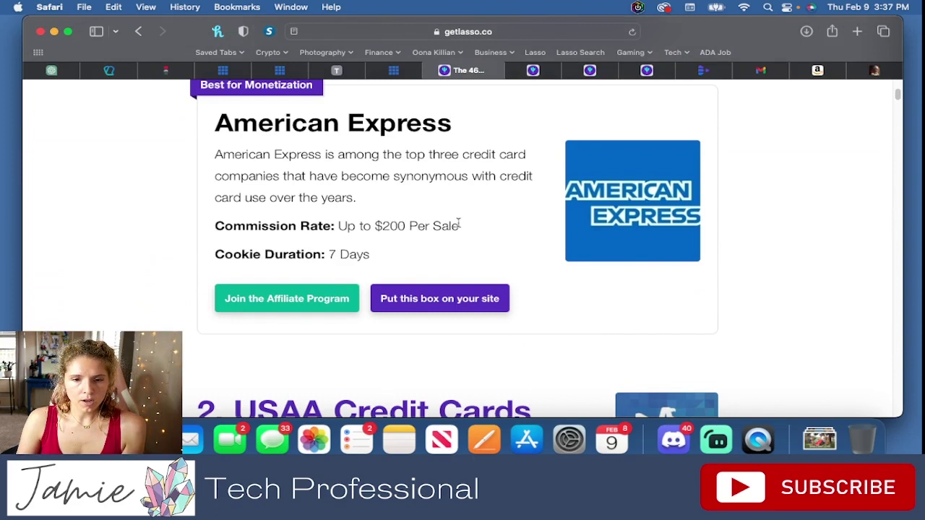
{"action": "left_click_drag", "start_coordinate": [458, 223], "coordinate": [203, 217]}
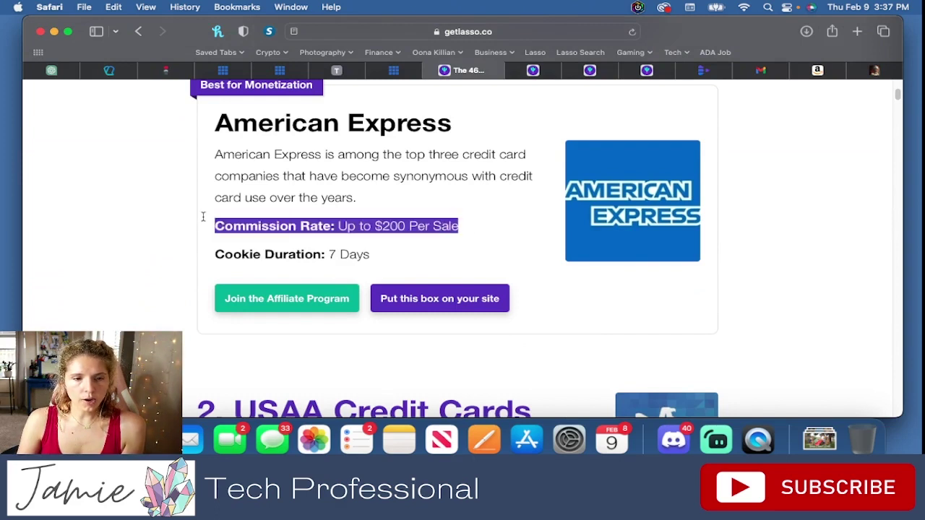
{"action": "left_click_drag", "start_coordinate": [388, 254], "coordinate": [225, 251]}
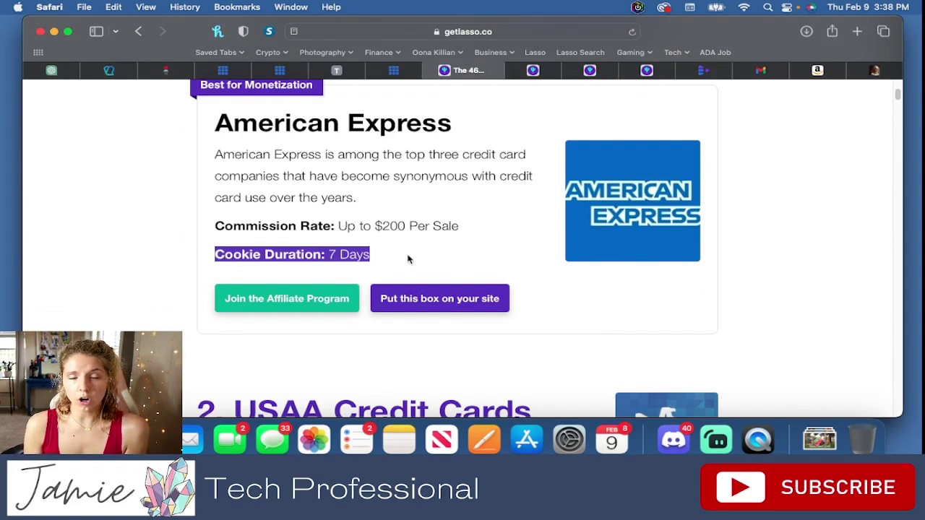
{"action": "left_click_drag", "start_coordinate": [480, 231], "coordinate": [233, 228]}
Step: Scroll to USAA and highlight its $25 per lead commission rate and description
{"action": "scroll", "coordinate": [326, 236], "scroll_direction": "down", "scroll_amount": 4}
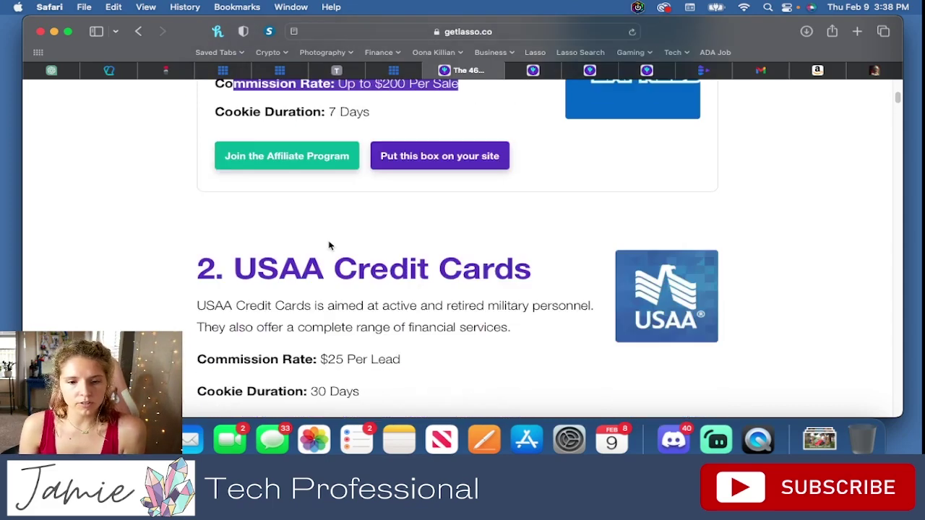
{"action": "scroll", "coordinate": [325, 236], "scroll_direction": "up", "scroll_amount": 3}
{"action": "scroll", "coordinate": [328, 242], "scroll_direction": "down", "scroll_amount": 1}
{"action": "scroll", "coordinate": [329, 245], "scroll_direction": "down", "scroll_amount": 4}
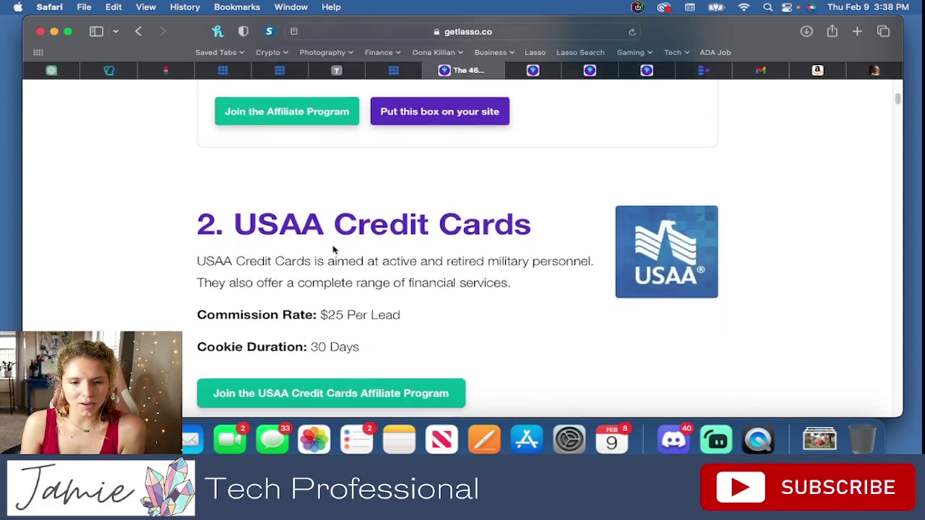
{"action": "left_click_drag", "start_coordinate": [407, 298], "coordinate": [216, 296]}
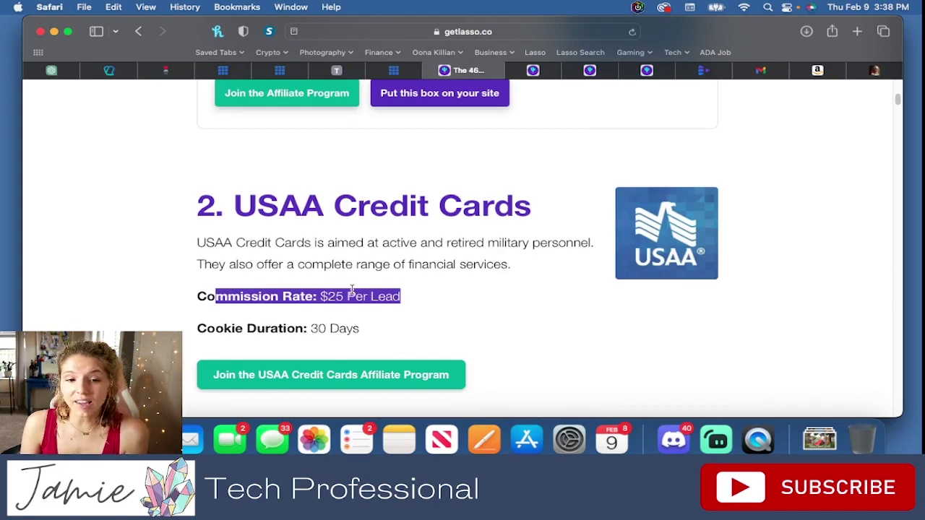
{"action": "scroll", "coordinate": [352, 289], "scroll_direction": "down", "scroll_amount": 1}
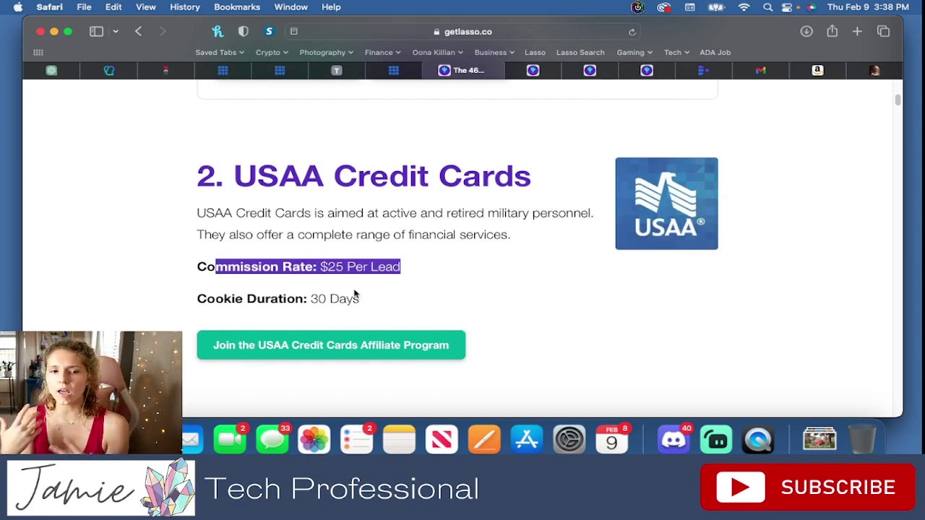
{"action": "left_click_drag", "start_coordinate": [400, 267], "coordinate": [215, 265]}
{"action": "left_click", "coordinate": [313, 282]}
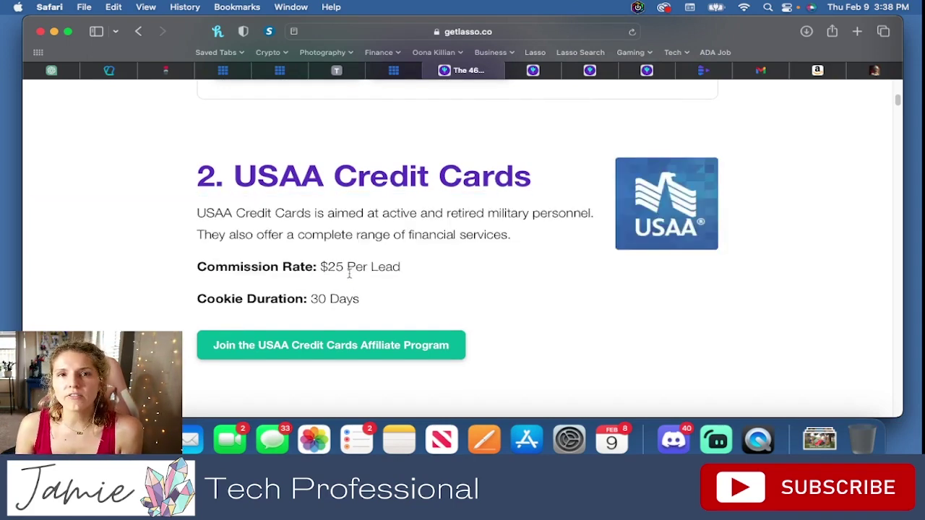
{"action": "scroll", "coordinate": [349, 273], "scroll_direction": "down", "scroll_amount": 3}
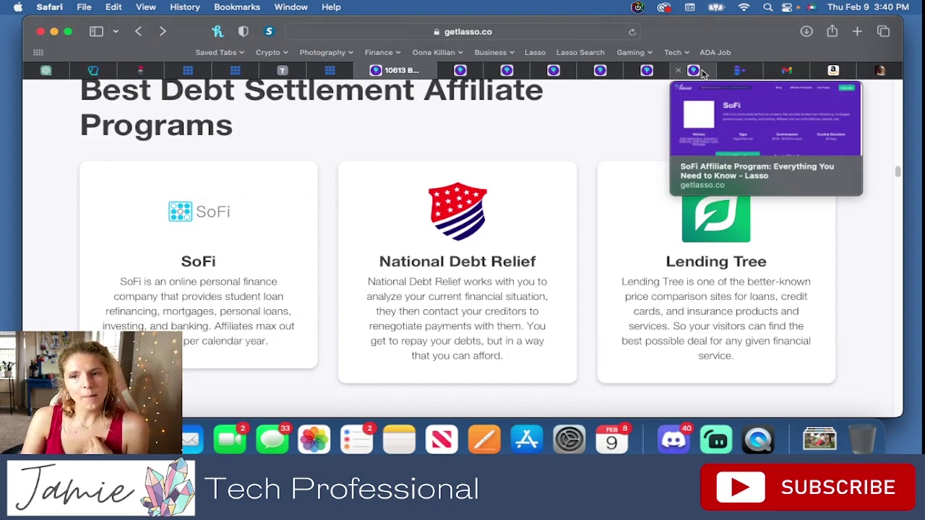
Step: Switch to the SoFi affiliate program tab in the tab bar
{"action": "left_click", "coordinate": [679, 70]}
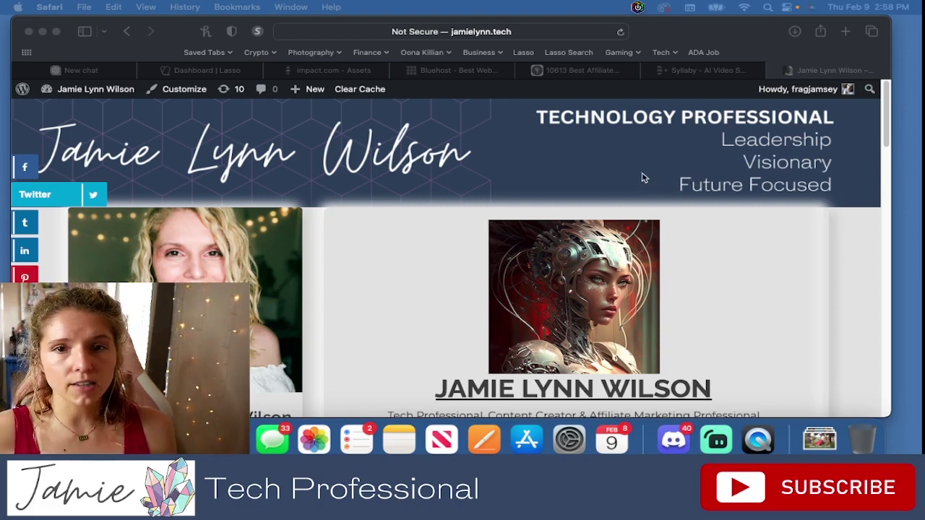
Step: Scroll the jamielynn.tech homepage and open the affiliate marketing roadmap post
{"action": "scroll", "coordinate": [570, 177], "scroll_direction": "down", "scroll_amount": 10}
{"action": "scroll", "coordinate": [571, 177], "scroll_direction": "down", "scroll_amount": 15}
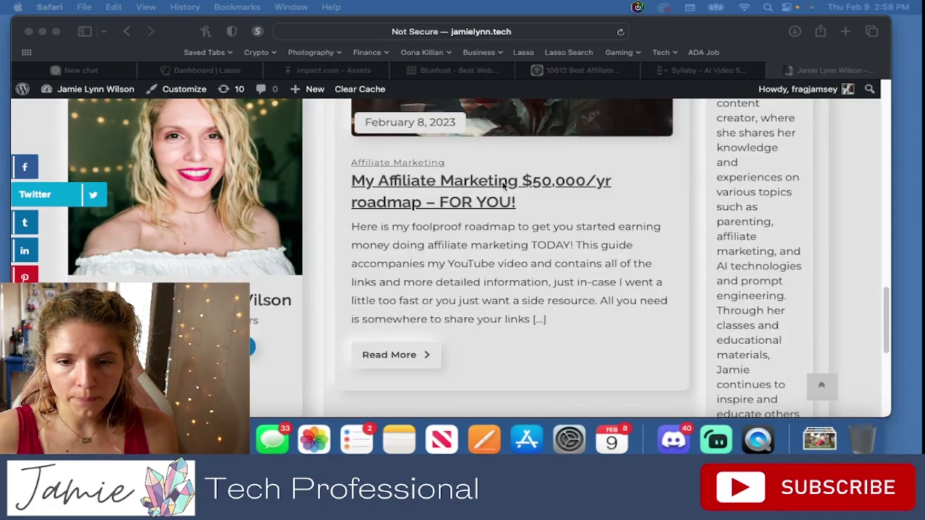
{"action": "left_click", "coordinate": [497, 186]}
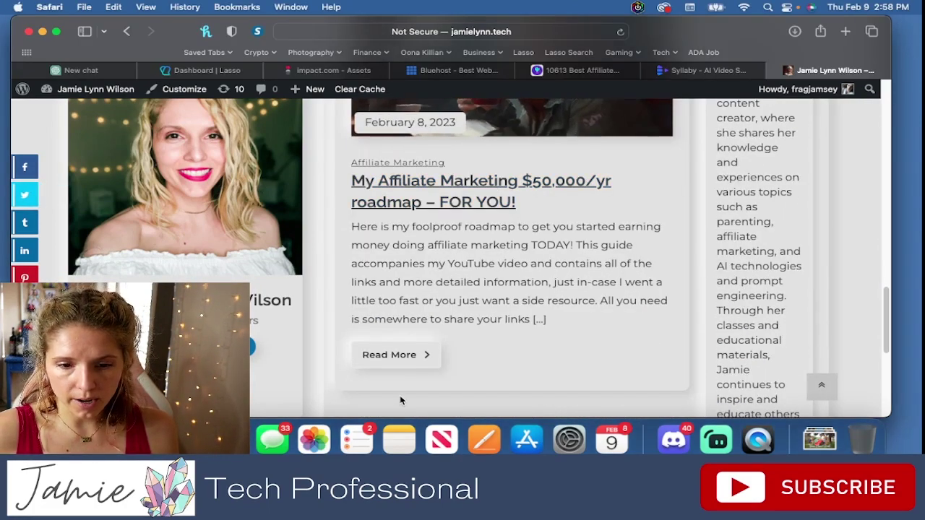
{"action": "left_click", "coordinate": [399, 358]}
Step: Read through the $50,000/yr roadmap post's steps and links
{"action": "scroll", "coordinate": [356, 261], "scroll_direction": "down", "scroll_amount": 10}
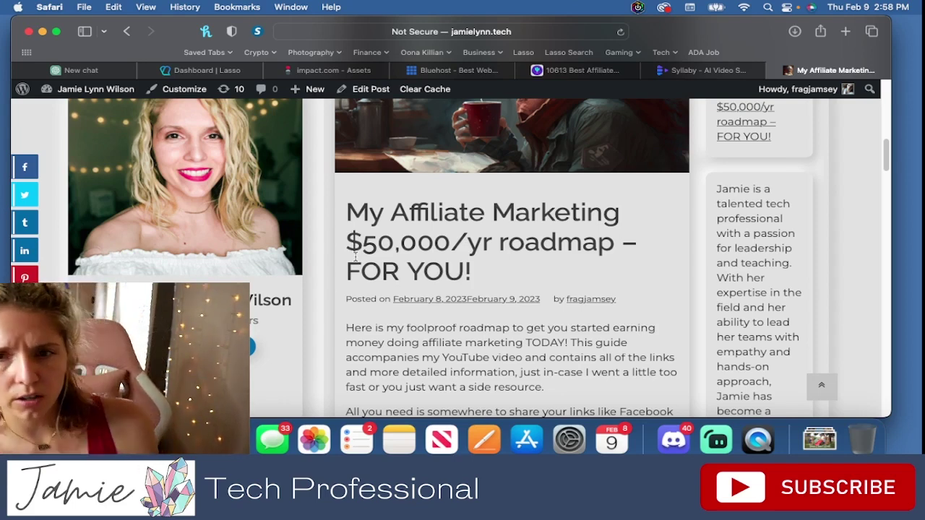
{"action": "scroll", "coordinate": [355, 256], "scroll_direction": "down", "scroll_amount": 5}
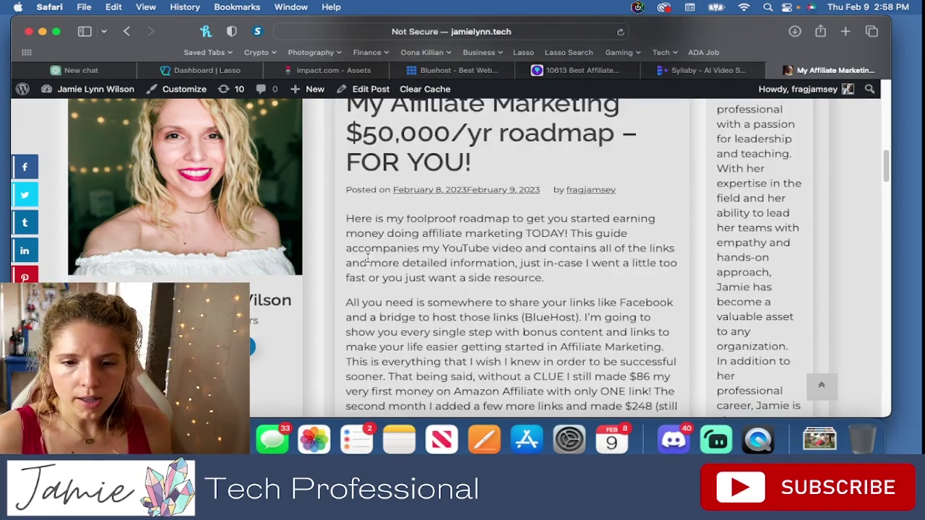
{"action": "scroll", "coordinate": [368, 259], "scroll_direction": "down", "scroll_amount": 3}
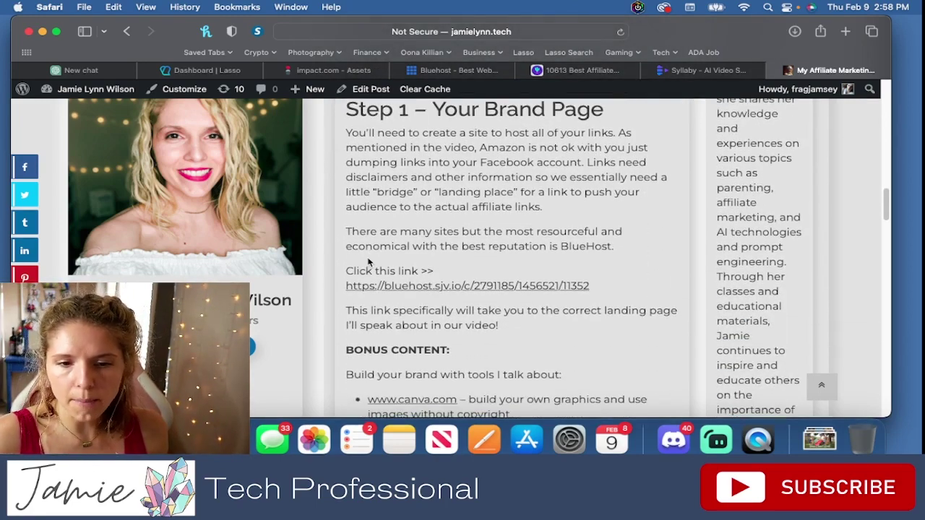
{"action": "scroll", "coordinate": [368, 259], "scroll_direction": "down", "scroll_amount": 1}
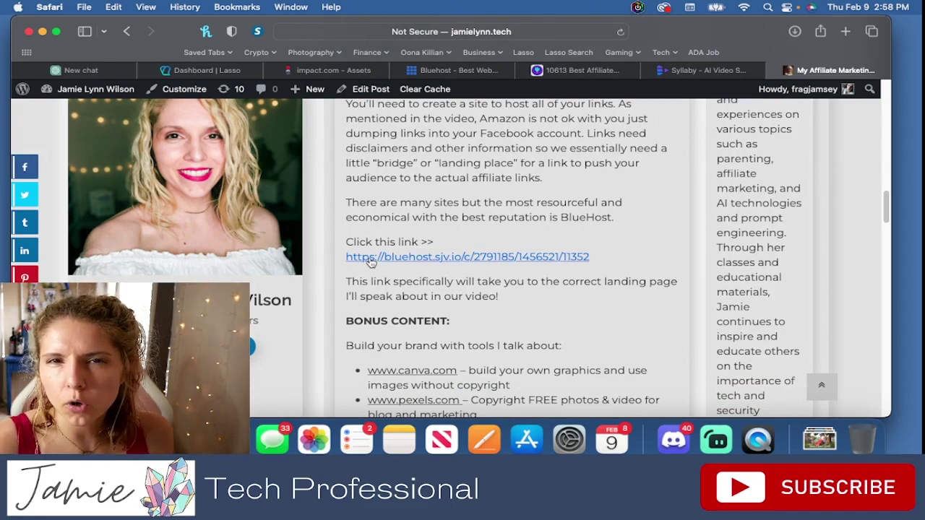
{"action": "scroll", "coordinate": [370, 261], "scroll_direction": "down", "scroll_amount": 2}
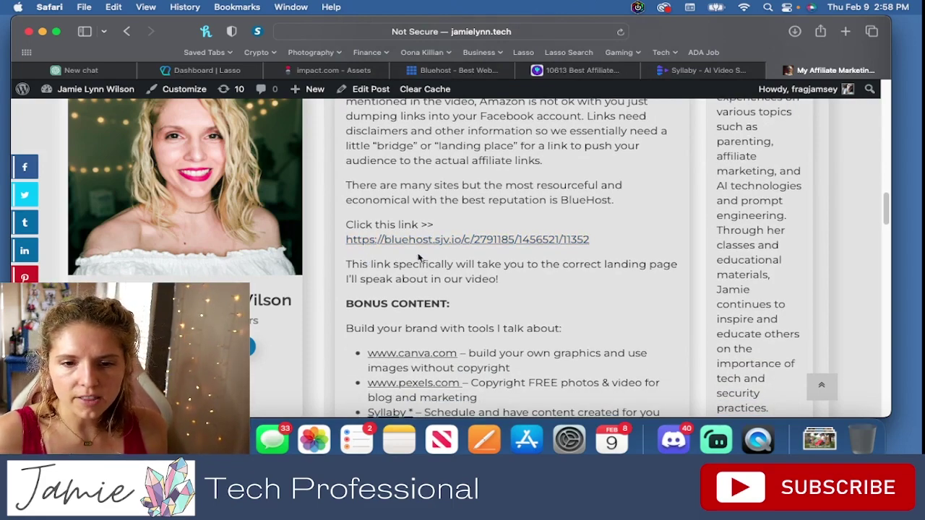
{"action": "scroll", "coordinate": [417, 261], "scroll_direction": "down", "scroll_amount": 3}
{"action": "scroll", "coordinate": [417, 261], "scroll_direction": "down", "scroll_amount": 10}
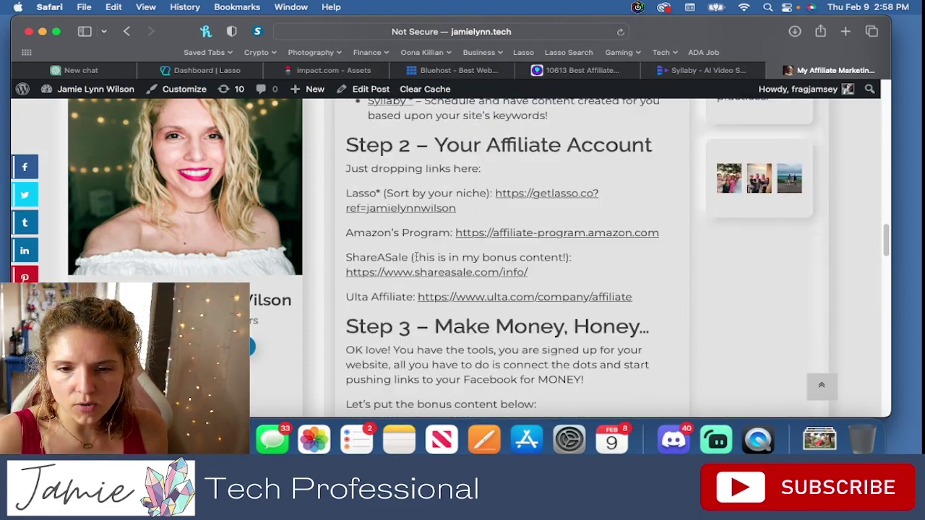
{"action": "scroll", "coordinate": [416, 256], "scroll_direction": "down", "scroll_amount": 15}
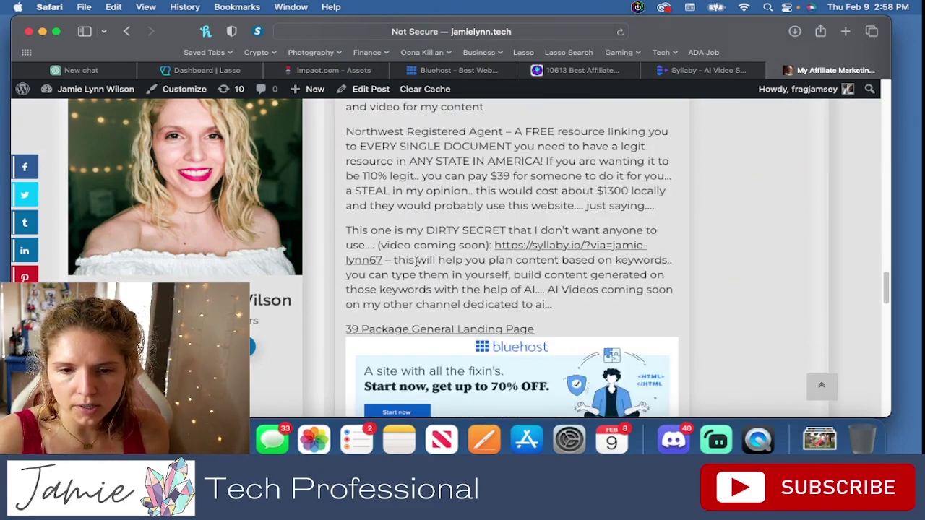
{"action": "scroll", "coordinate": [415, 263], "scroll_direction": "down", "scroll_amount": 8}
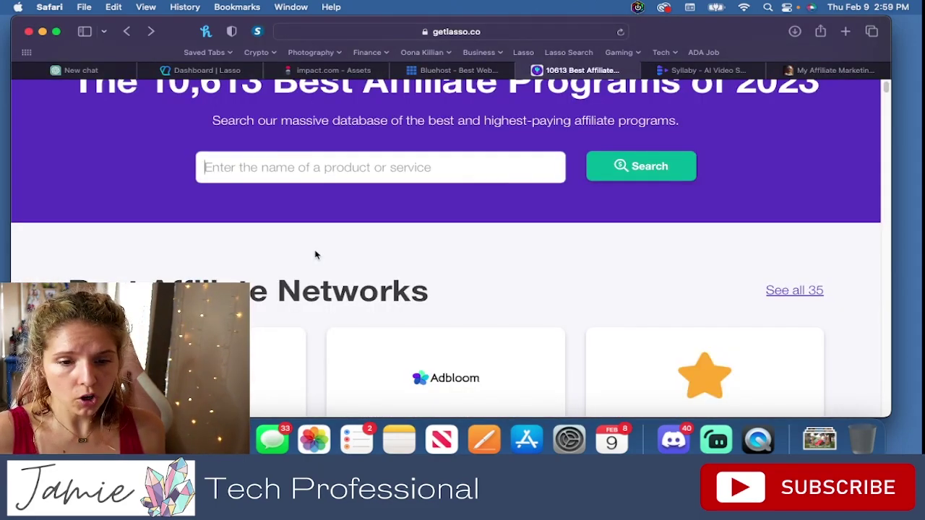
Step: Open Lasso's Home Decor affiliate programs list from the search page
{"action": "scroll", "coordinate": [313, 256], "scroll_direction": "down", "scroll_amount": 1}
{"action": "scroll", "coordinate": [313, 255], "scroll_direction": "up", "scroll_amount": 3}
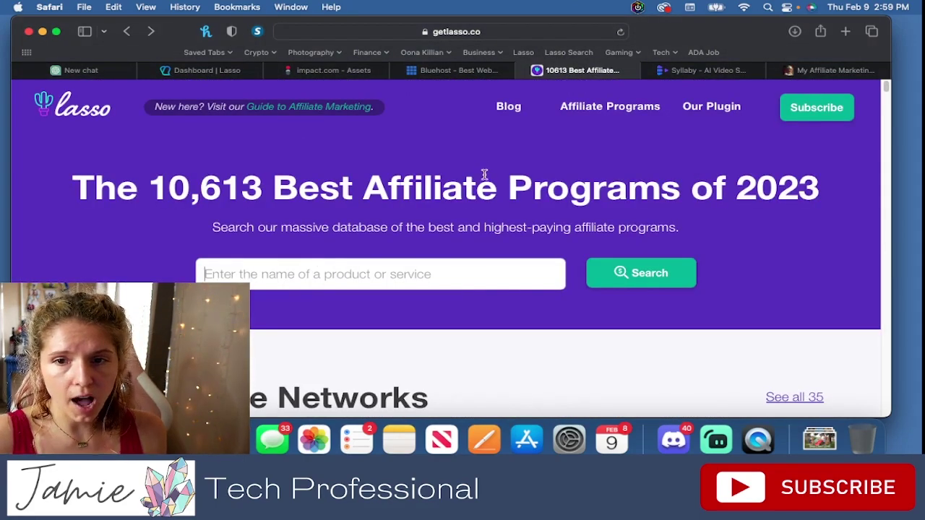
{"action": "mouse_move", "coordinate": [628, 108]}
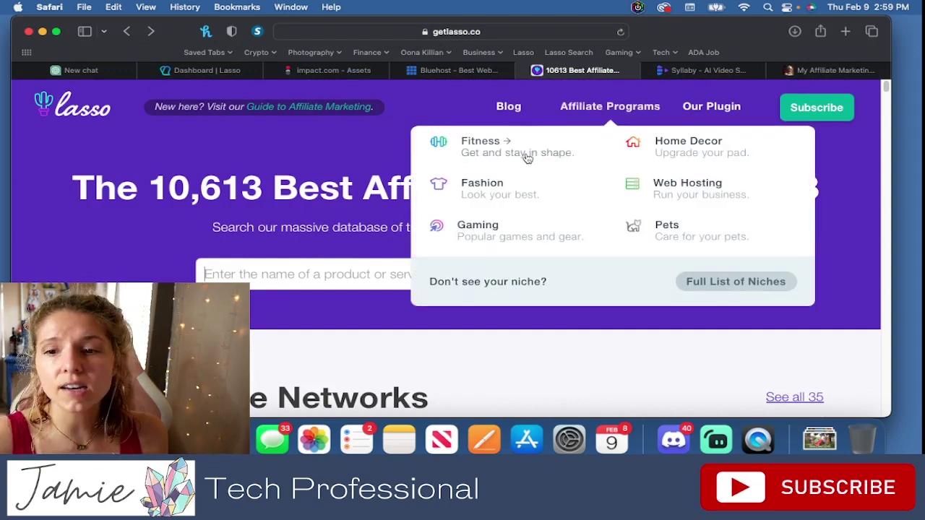
{"action": "left_click", "coordinate": [665, 150]}
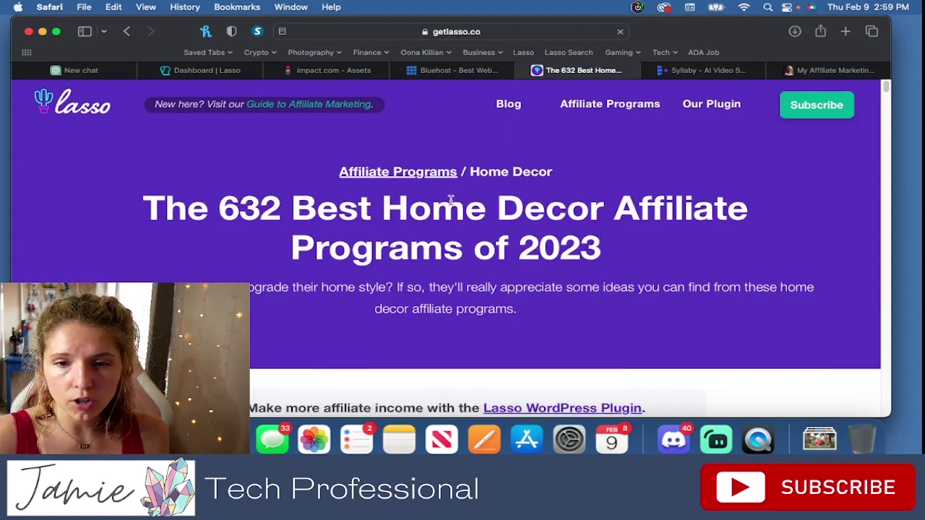
Step: Scroll through the home decor programs from Whirlpool to AllModern, reviewing commissions and cookie durations
{"action": "scroll", "coordinate": [452, 200], "scroll_direction": "down", "scroll_amount": 5}
{"action": "scroll", "coordinate": [451, 202], "scroll_direction": "down", "scroll_amount": 2}
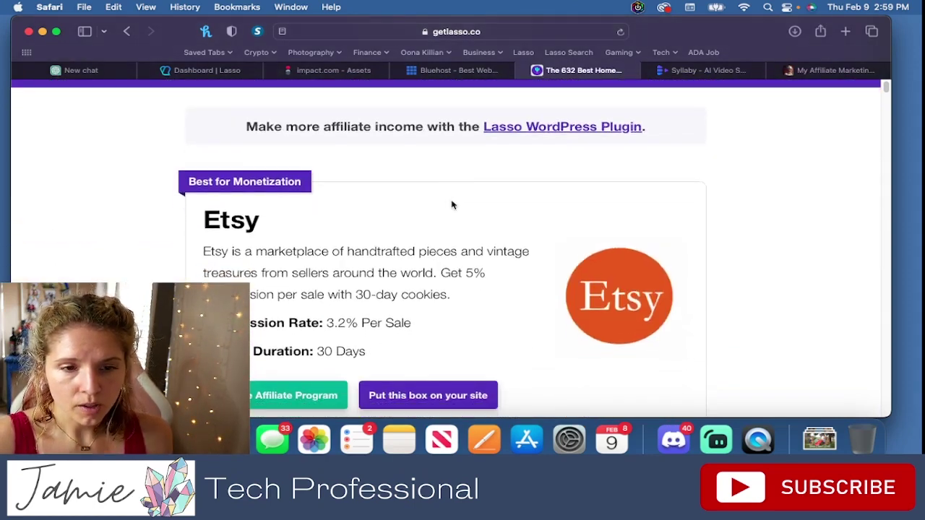
{"action": "scroll", "coordinate": [453, 206], "scroll_direction": "down", "scroll_amount": 1}
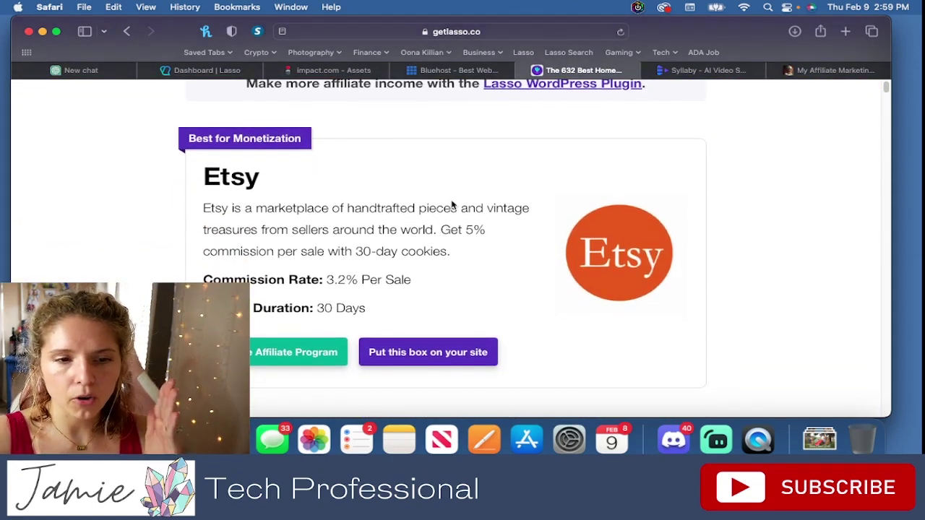
{"action": "scroll", "coordinate": [451, 200], "scroll_direction": "down", "scroll_amount": 2}
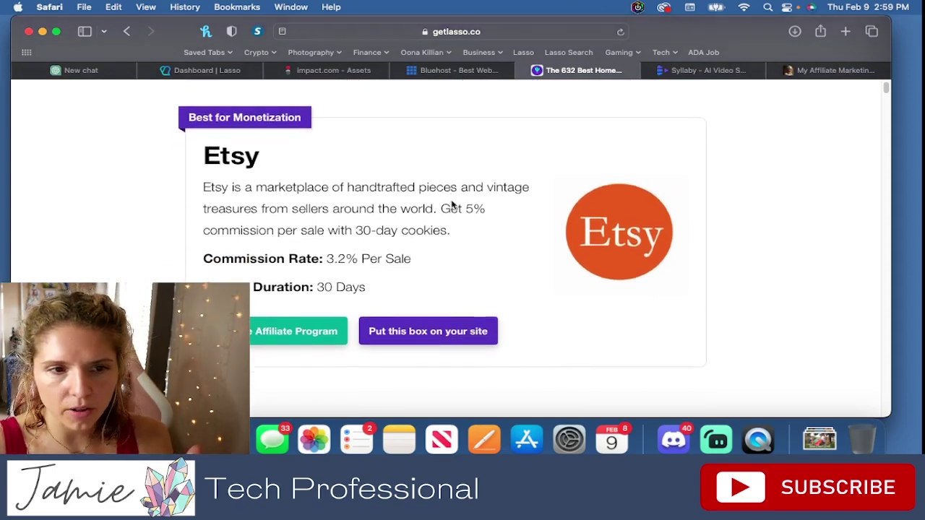
{"action": "scroll", "coordinate": [440, 210], "scroll_direction": "down", "scroll_amount": 1}
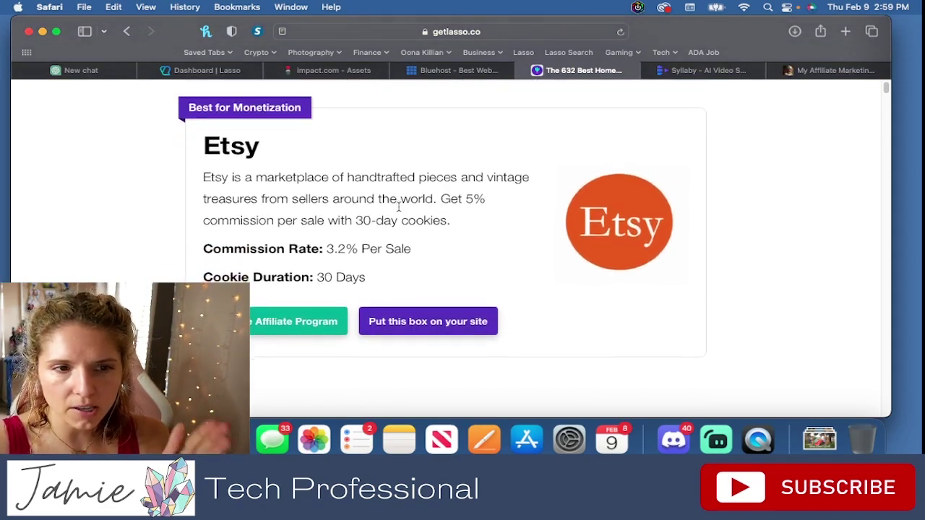
{"action": "scroll", "coordinate": [402, 211], "scroll_direction": "down", "scroll_amount": 1}
{"action": "scroll", "coordinate": [394, 221], "scroll_direction": "down", "scroll_amount": 1}
{"action": "scroll", "coordinate": [363, 241], "scroll_direction": "down", "scroll_amount": 5}
{"action": "scroll", "coordinate": [382, 231], "scroll_direction": "down", "scroll_amount": 10}
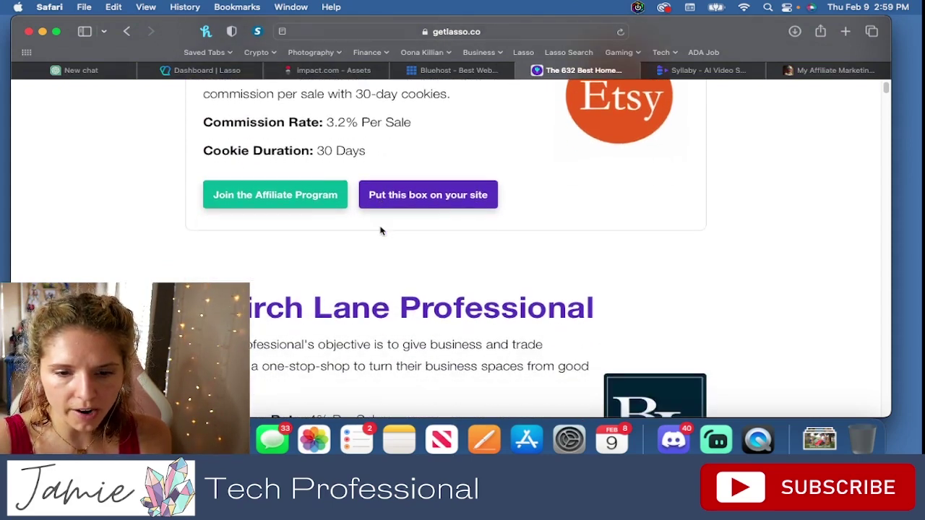
{"action": "scroll", "coordinate": [381, 232], "scroll_direction": "down", "scroll_amount": 2}
{"action": "scroll", "coordinate": [347, 199], "scroll_direction": "down", "scroll_amount": 11}
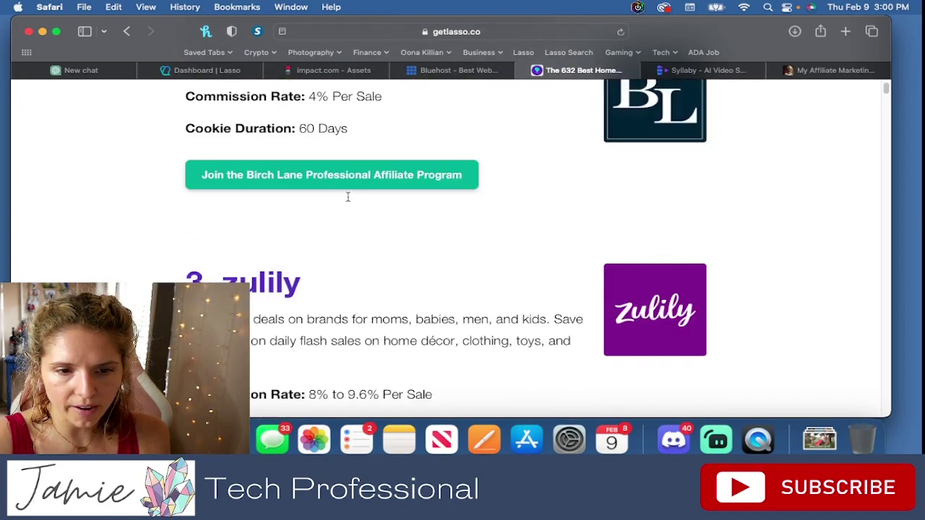
{"action": "scroll", "coordinate": [352, 230], "scroll_direction": "down", "scroll_amount": 17}
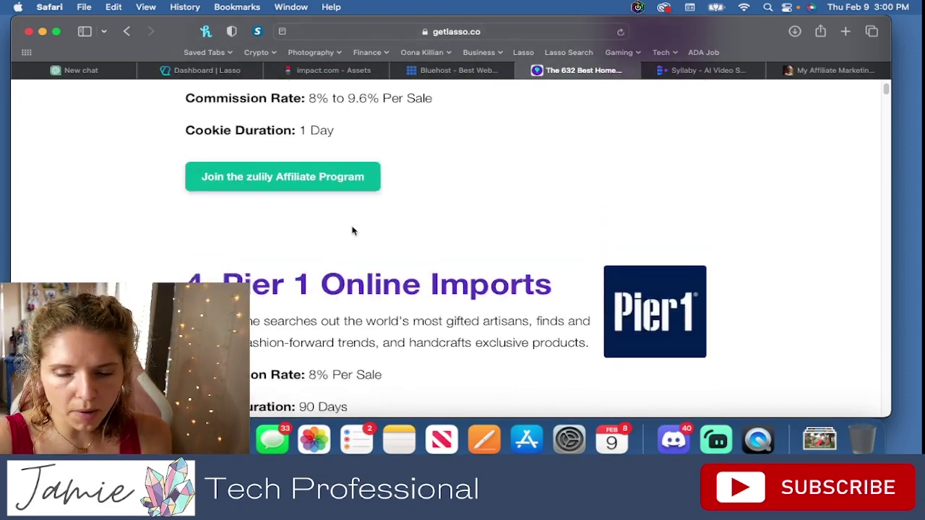
{"action": "scroll", "coordinate": [354, 231], "scroll_direction": "down", "scroll_amount": 20}
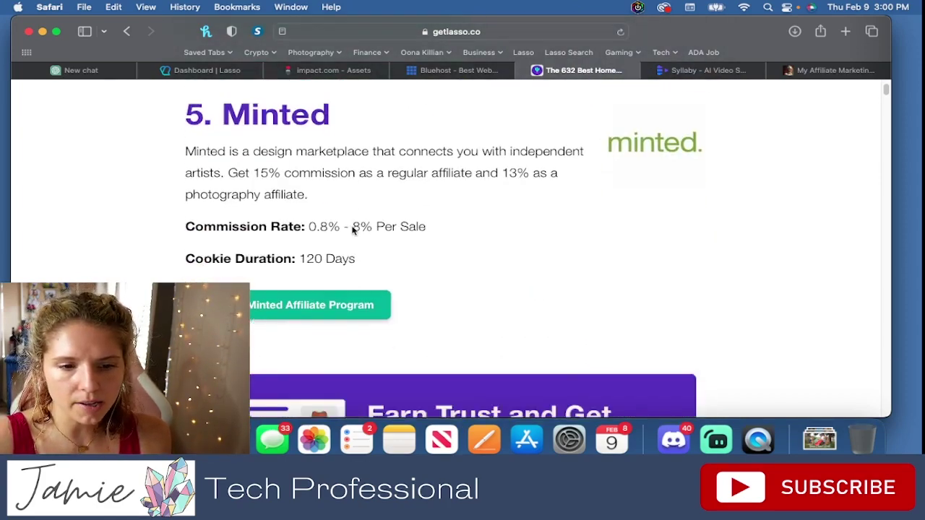
{"action": "scroll", "coordinate": [354, 231], "scroll_direction": "down", "scroll_amount": 7}
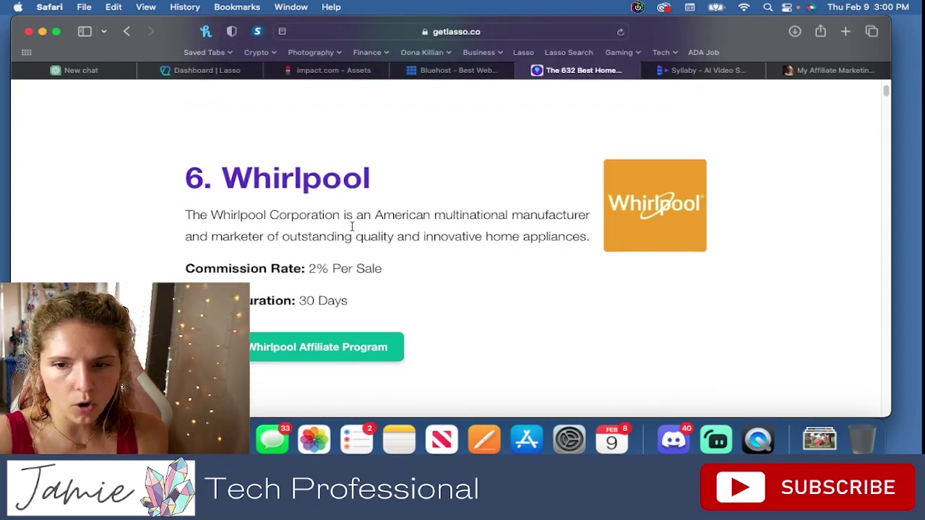
{"action": "scroll", "coordinate": [352, 229], "scroll_direction": "down", "scroll_amount": 1}
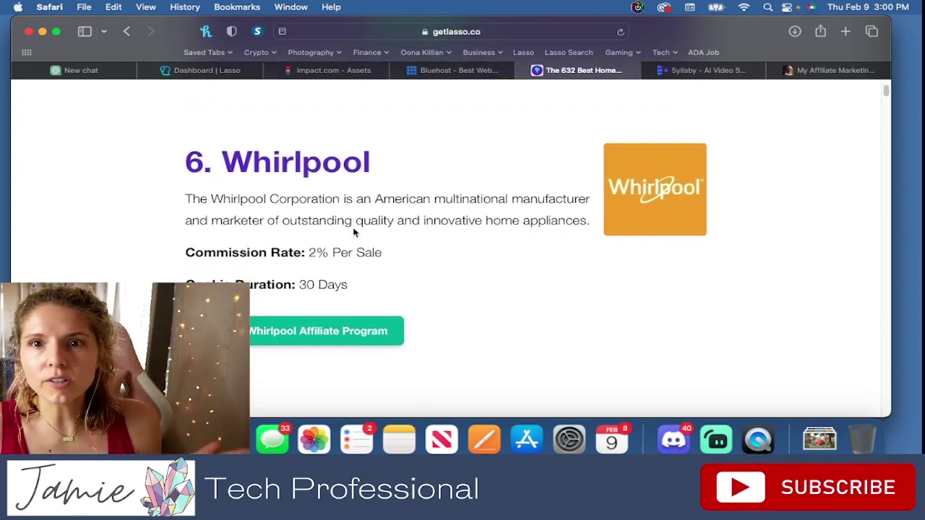
{"action": "scroll", "coordinate": [353, 231], "scroll_direction": "down", "scroll_amount": 11}
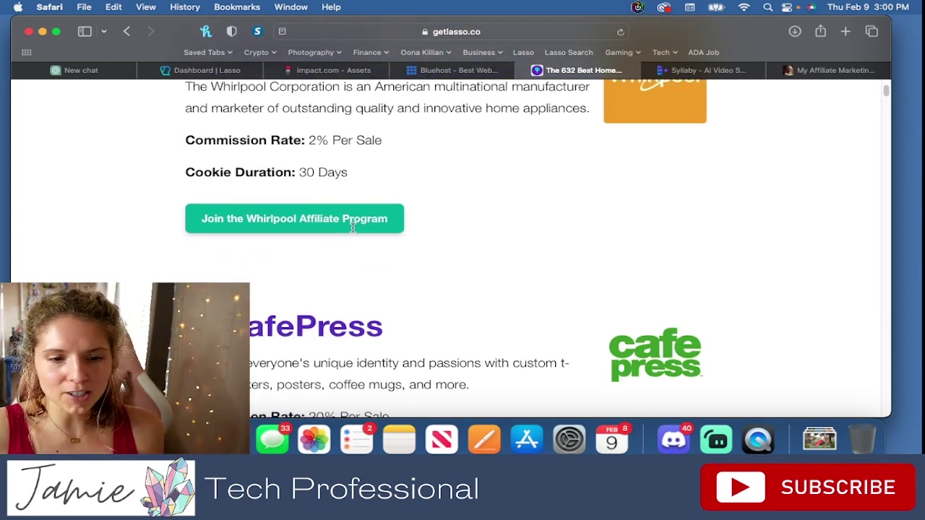
{"action": "scroll", "coordinate": [353, 229], "scroll_direction": "down", "scroll_amount": 20}
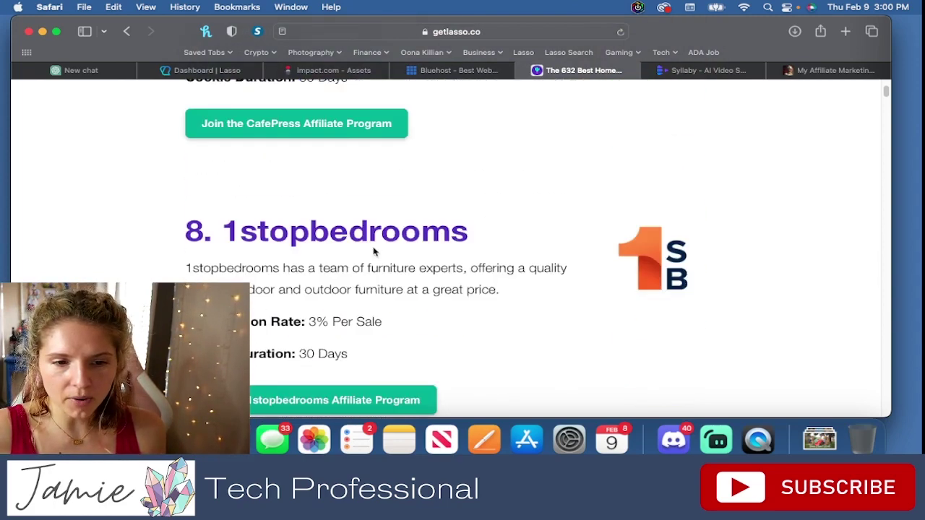
{"action": "scroll", "coordinate": [367, 249], "scroll_direction": "down", "scroll_amount": 5}
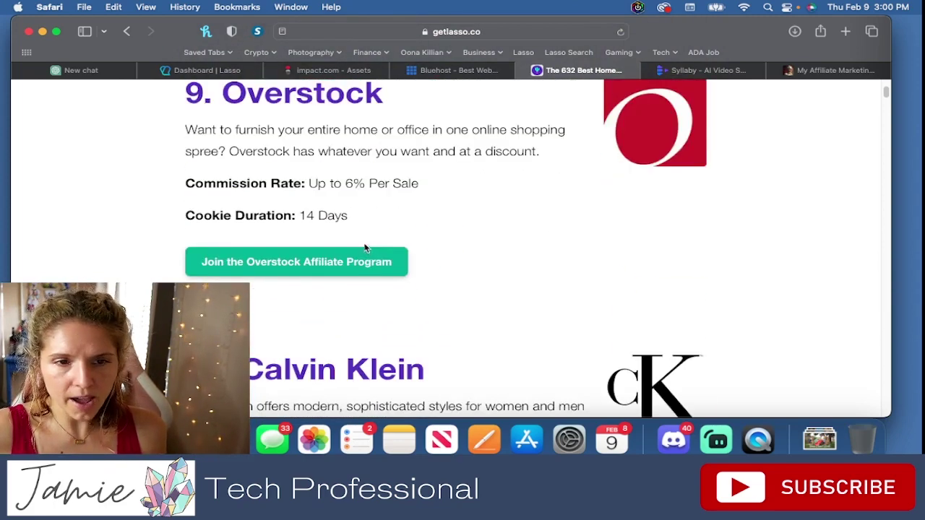
{"action": "scroll", "coordinate": [391, 244], "scroll_direction": "down", "scroll_amount": 16}
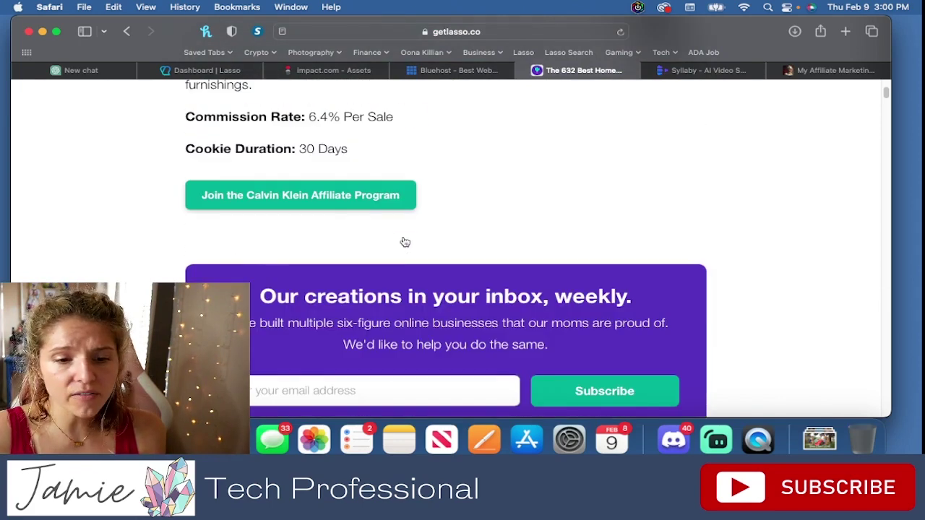
{"action": "scroll", "coordinate": [405, 242], "scroll_direction": "down", "scroll_amount": 16}
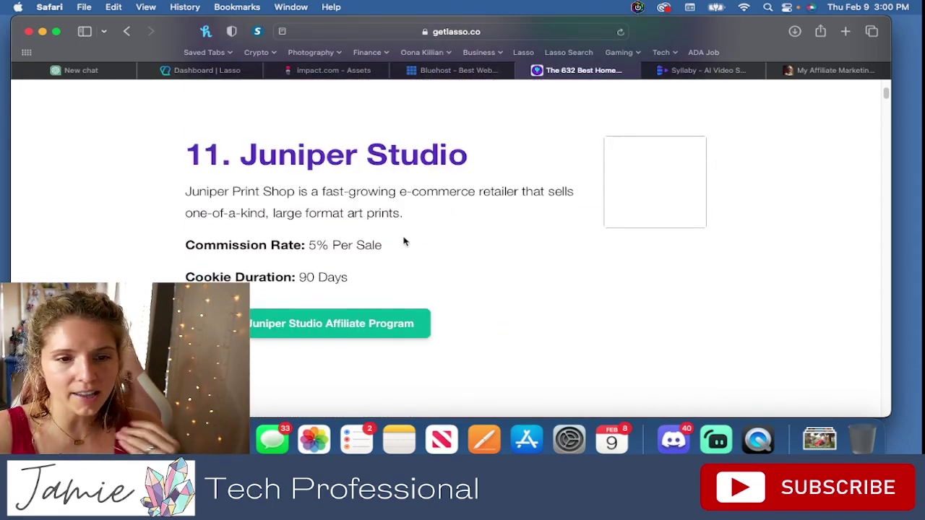
{"action": "scroll", "coordinate": [404, 242], "scroll_direction": "down", "scroll_amount": 11}
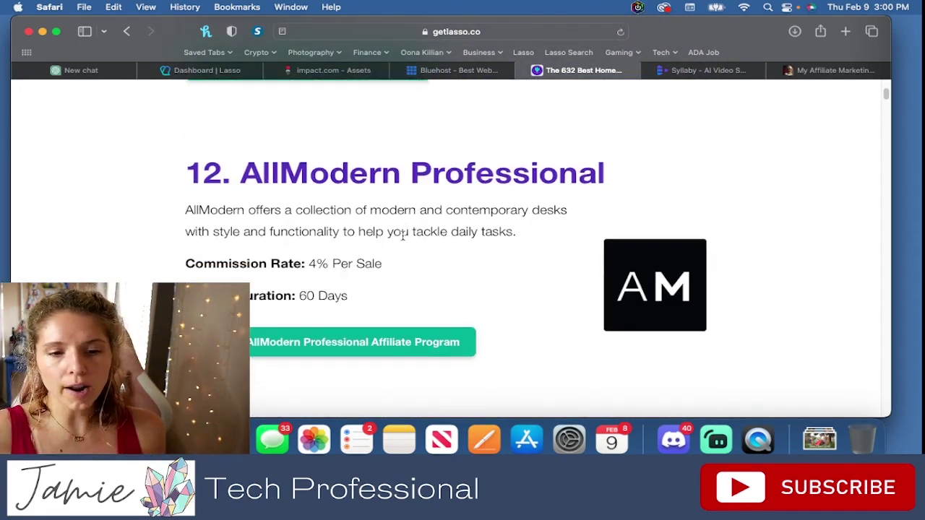
{"action": "scroll", "coordinate": [403, 236], "scroll_direction": "down", "scroll_amount": 11}
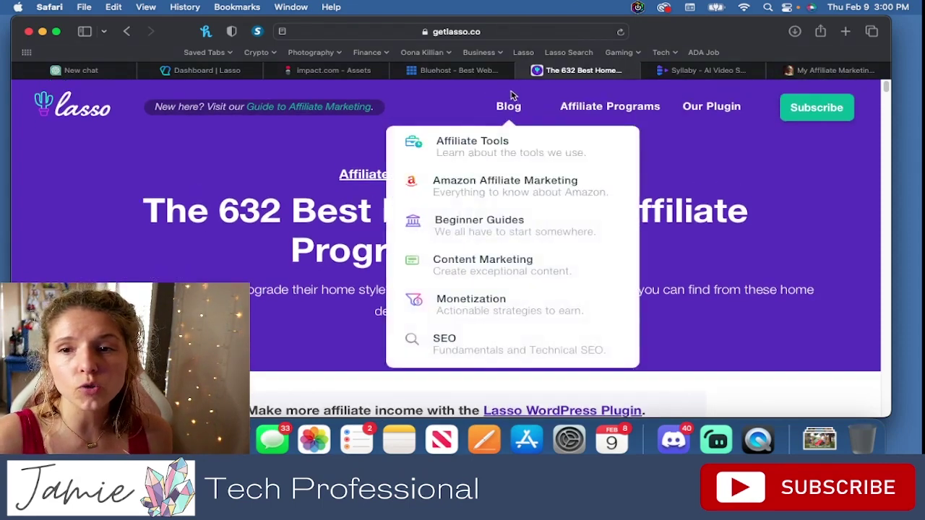
Step: Pass through the blog article and Syllaby tabs to reach Bluehost's web hosting homepage
{"action": "mouse_move", "coordinate": [470, 75]}
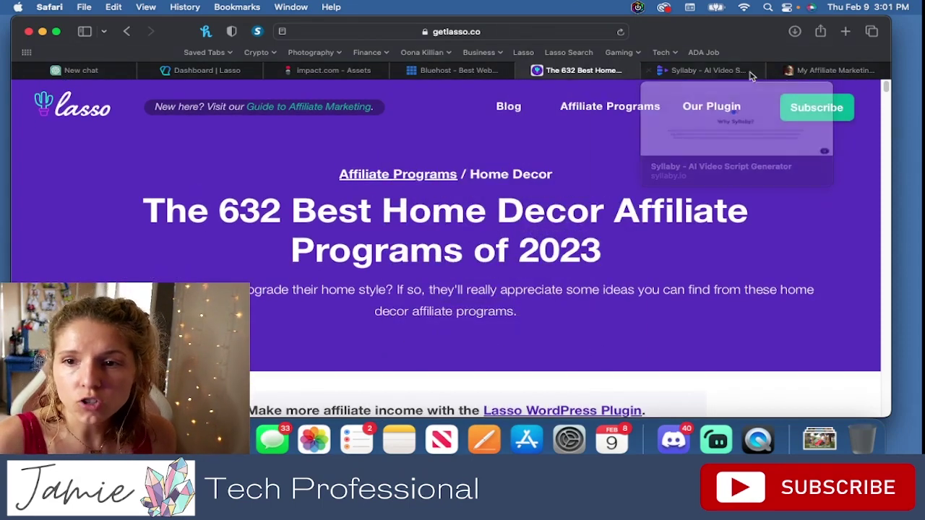
{"action": "left_click", "coordinate": [830, 70]}
{"action": "scroll", "coordinate": [524, 197], "scroll_direction": "down", "scroll_amount": 15}
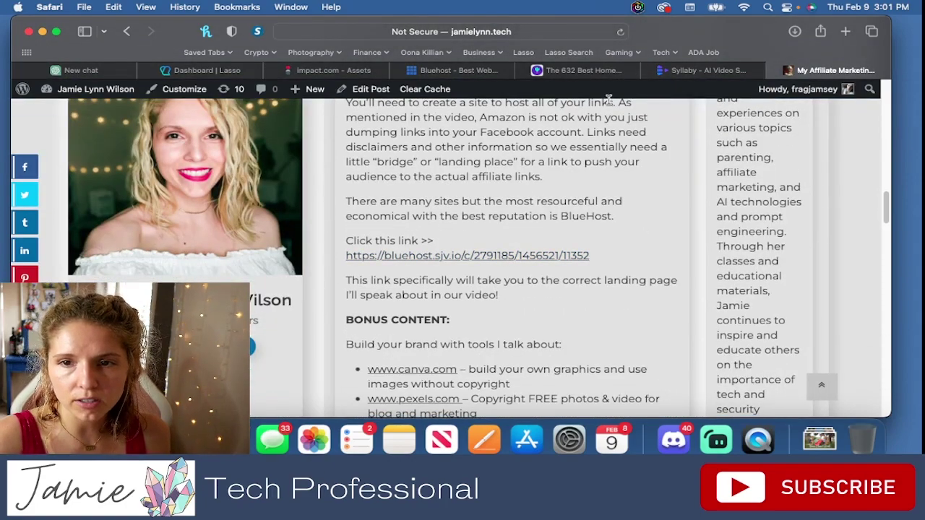
{"action": "left_click", "coordinate": [679, 71]}
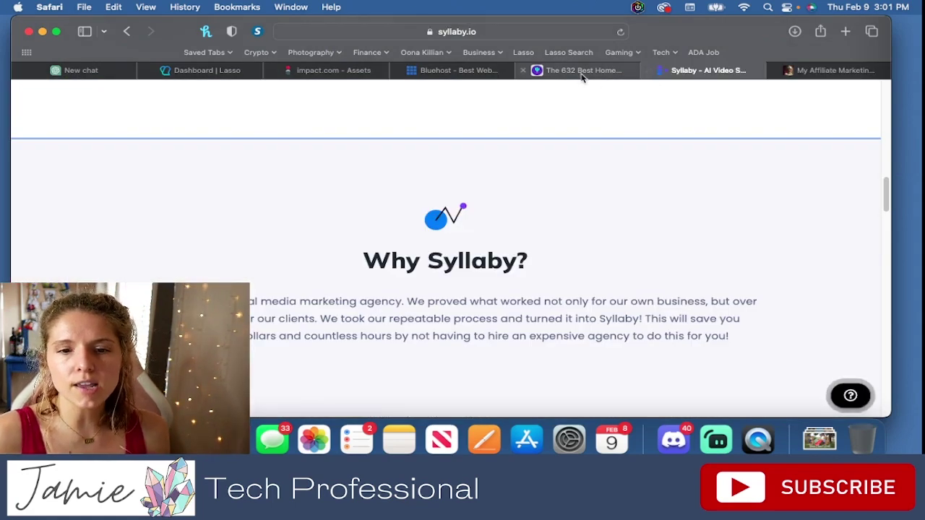
{"action": "left_click", "coordinate": [450, 70]}
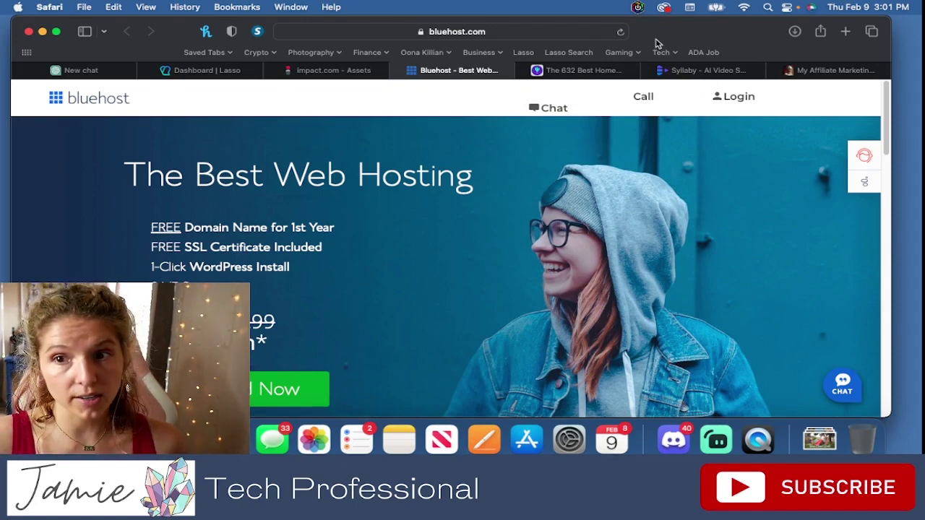
{"action": "scroll", "coordinate": [540, 151], "scroll_direction": "down", "scroll_amount": 1}
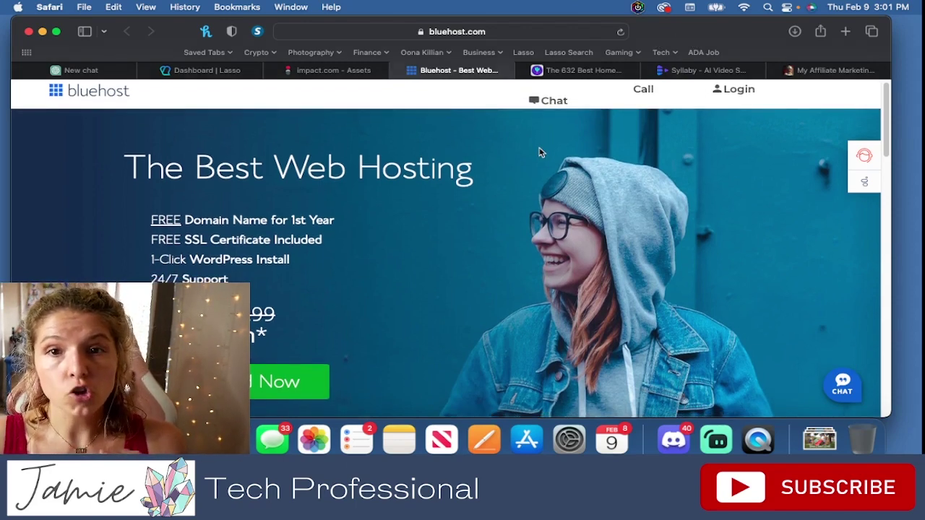
{"action": "scroll", "coordinate": [540, 152], "scroll_direction": "down", "scroll_amount": 5}
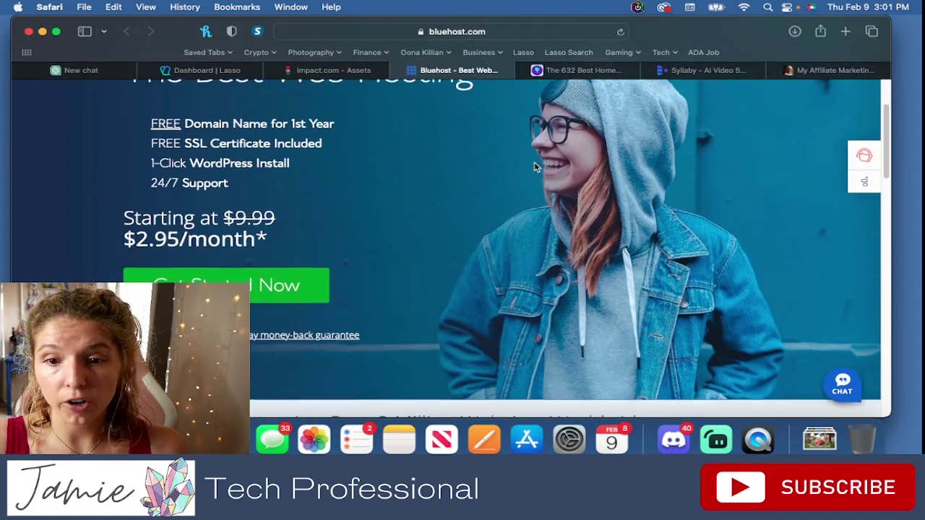
{"action": "scroll", "coordinate": [535, 166], "scroll_direction": "down", "scroll_amount": 3}
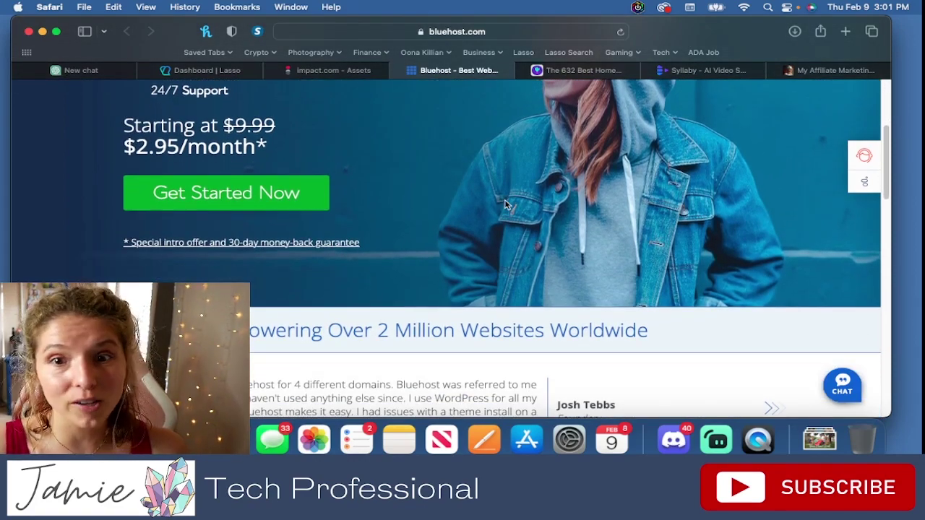
{"action": "scroll", "coordinate": [506, 205], "scroll_direction": "down", "scroll_amount": 2}
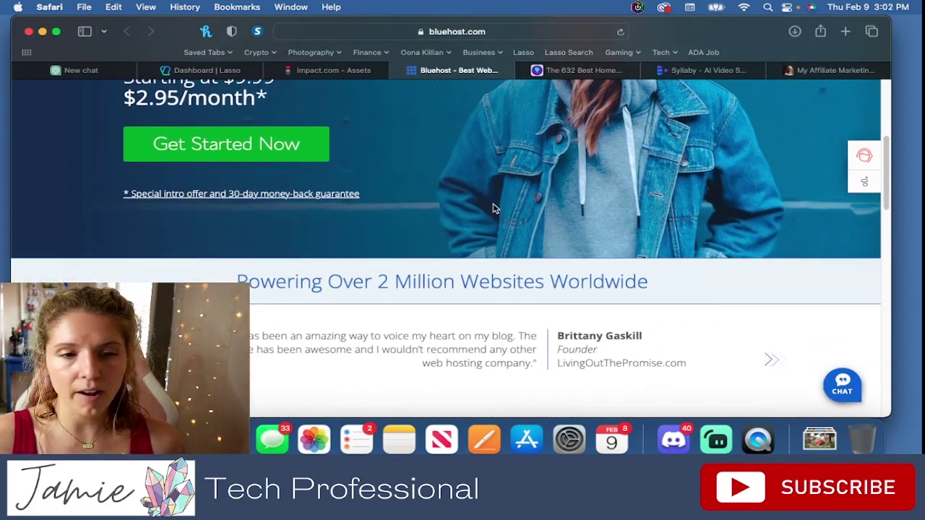
{"action": "scroll", "coordinate": [493, 209], "scroll_direction": "down", "scroll_amount": 2}
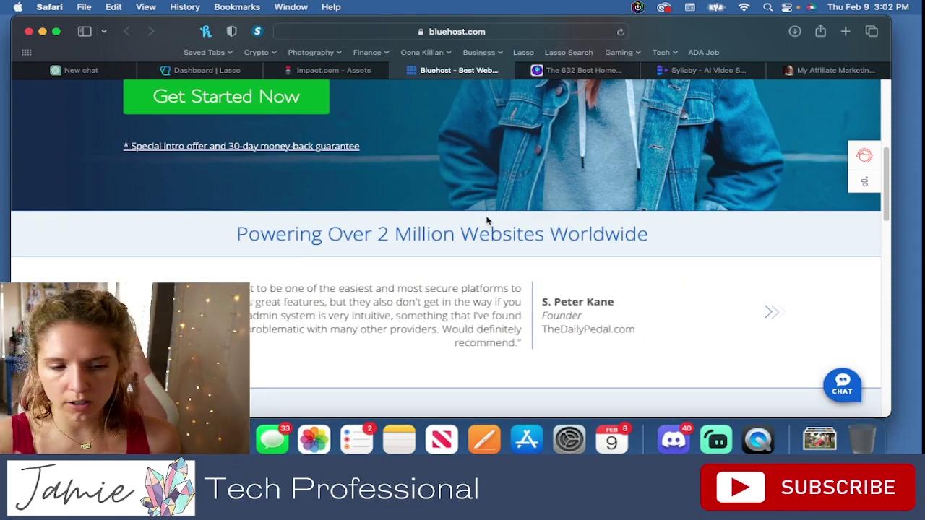
{"action": "scroll", "coordinate": [466, 198], "scroll_direction": "down", "scroll_amount": 3}
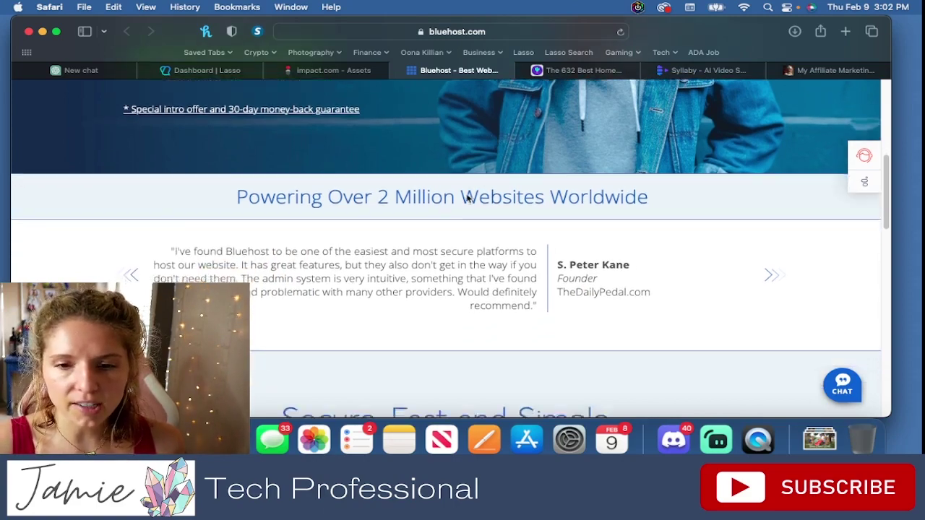
{"action": "scroll", "coordinate": [466, 199], "scroll_direction": "down", "scroll_amount": 4}
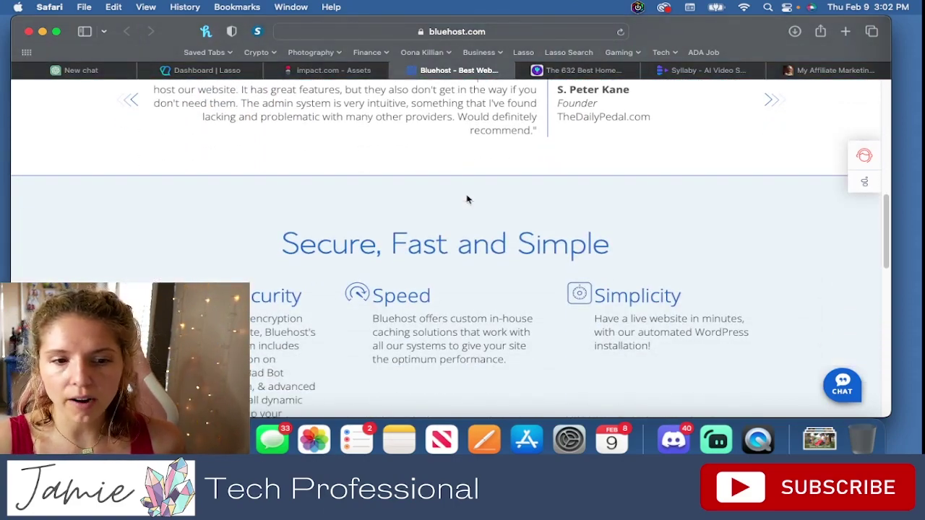
{"action": "scroll", "coordinate": [466, 199], "scroll_direction": "up", "scroll_amount": 15}
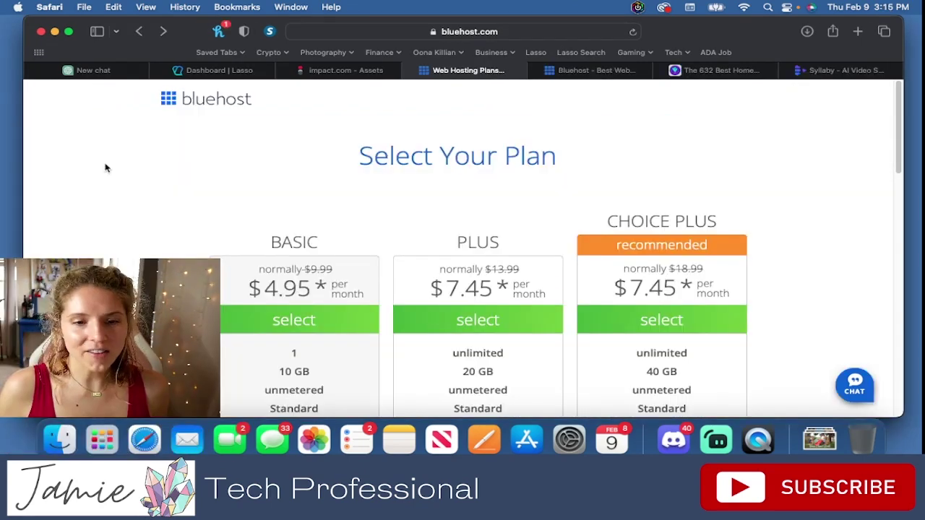
Step: Compare the plans on Select Your Plan and pick BASIC at $4.95 per month
{"action": "scroll", "coordinate": [125, 178], "scroll_direction": "down", "scroll_amount": 1}
{"action": "scroll", "coordinate": [125, 178], "scroll_direction": "down", "scroll_amount": 4}
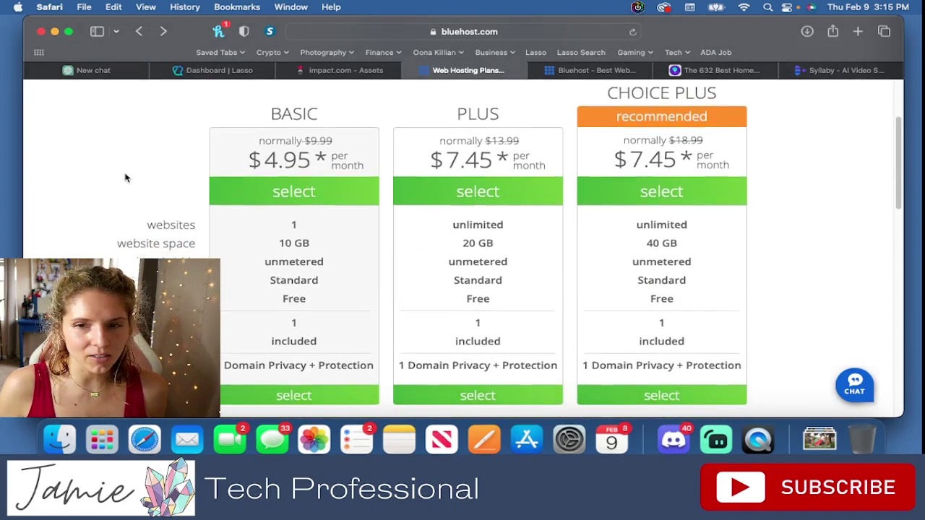
{"action": "scroll", "coordinate": [125, 177], "scroll_direction": "up", "scroll_amount": 4}
{"action": "scroll", "coordinate": [125, 178], "scroll_direction": "down", "scroll_amount": 4}
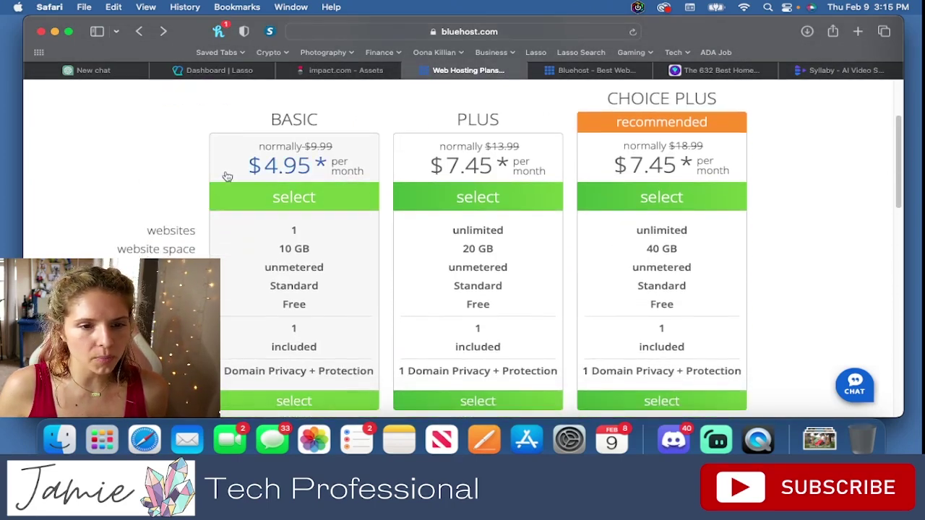
{"action": "scroll", "coordinate": [278, 177], "scroll_direction": "down", "scroll_amount": 1}
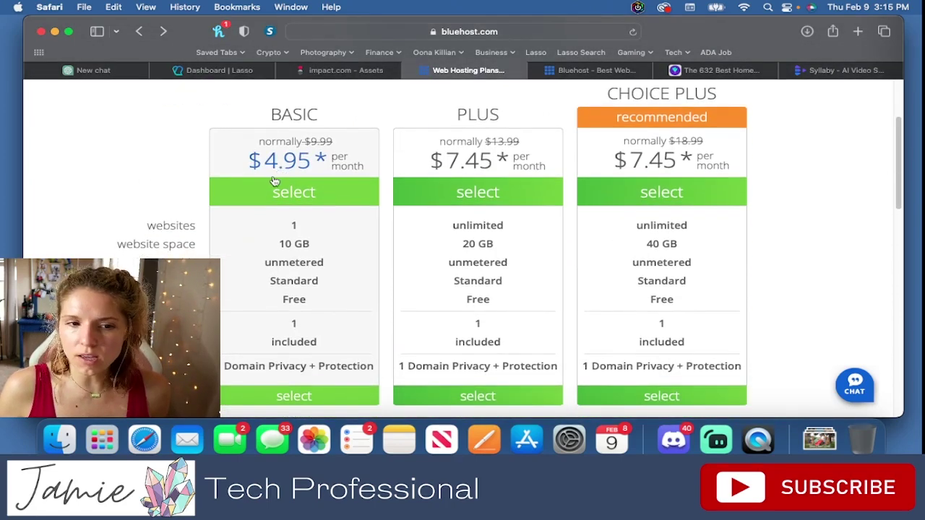
{"action": "scroll", "coordinate": [621, 182], "scroll_direction": "down", "scroll_amount": 1}
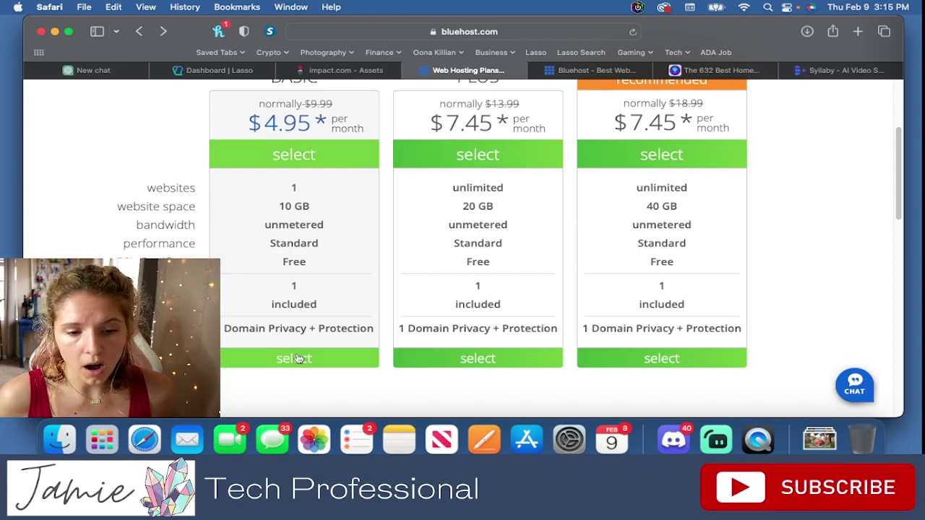
{"action": "left_click", "coordinate": [298, 159]}
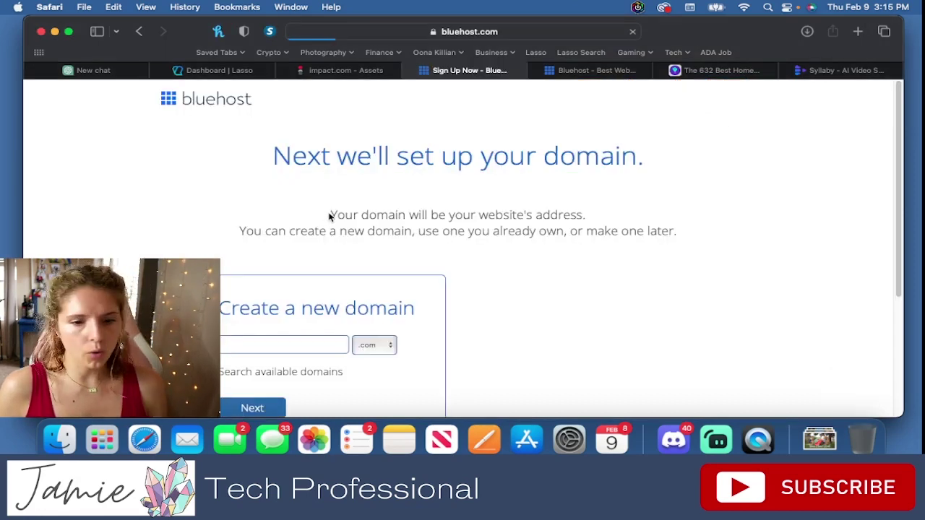
Step: Enter gothicmoongarden as a new .com domain and check its availability
{"action": "scroll", "coordinate": [324, 216], "scroll_direction": "down", "scroll_amount": 2}
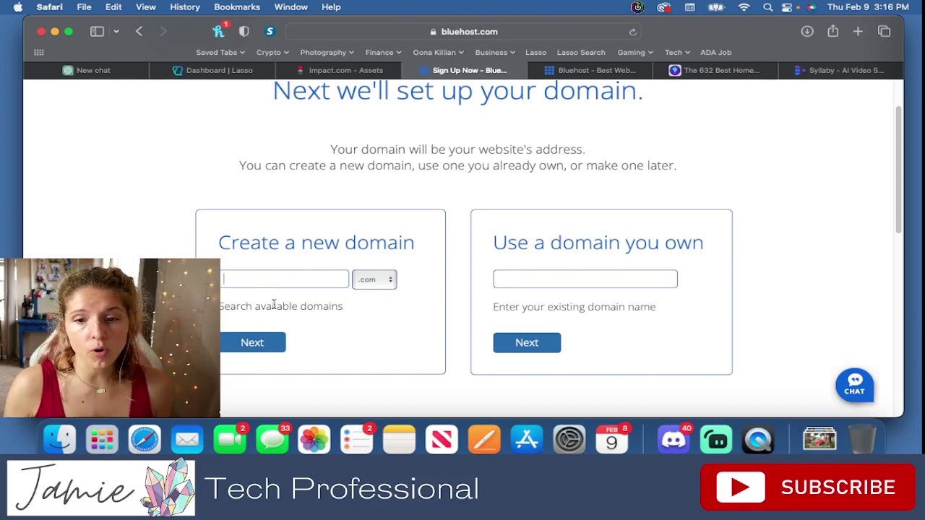
{"action": "left_click", "coordinate": [539, 279]}
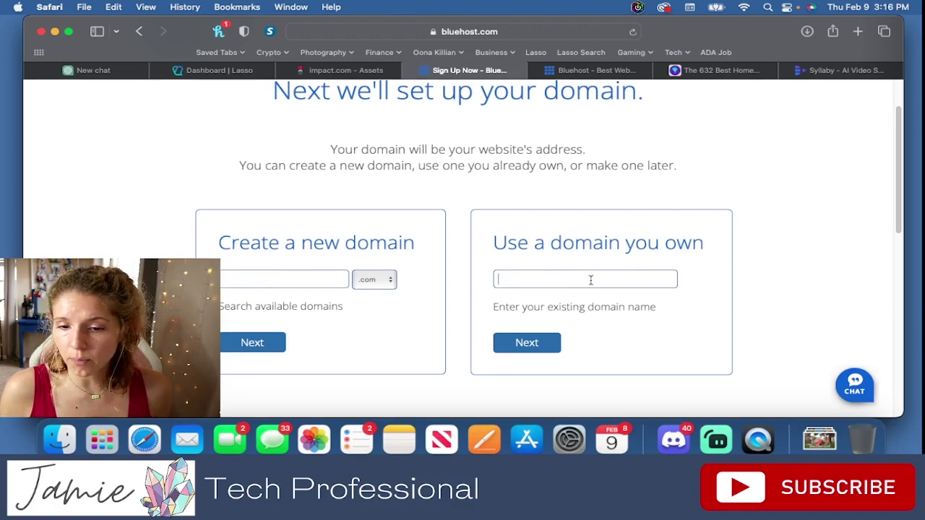
{"action": "left_click", "coordinate": [291, 282]}
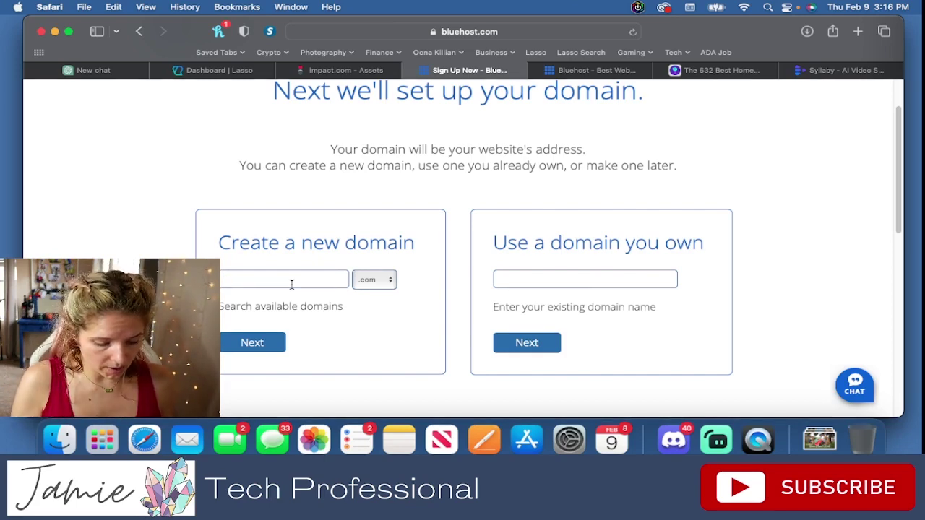
{"action": "type", "text": "got"}
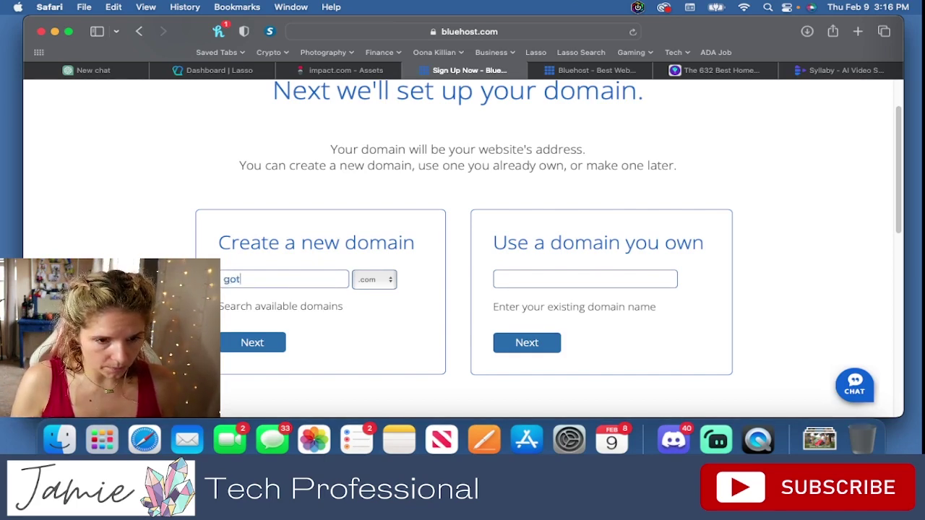
{"action": "type", "text": "hic"}
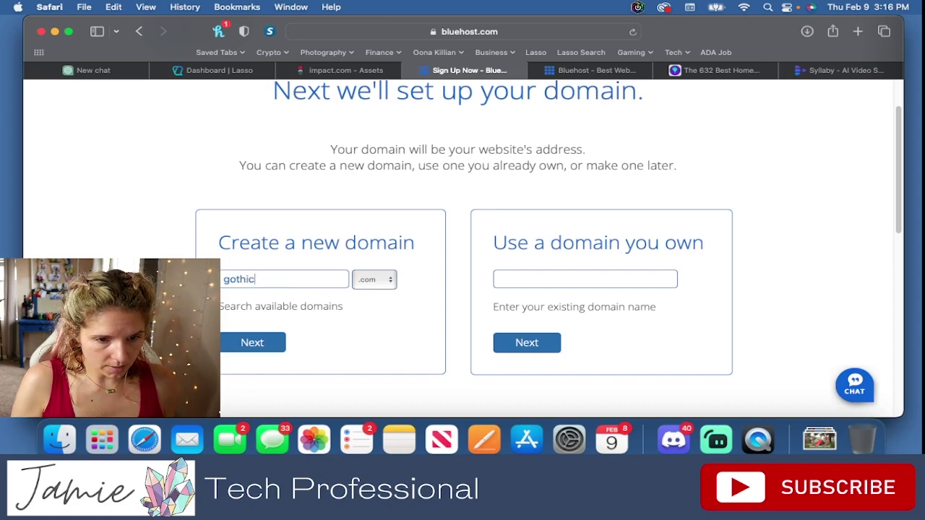
{"action": "type", "text": "moongarden"}
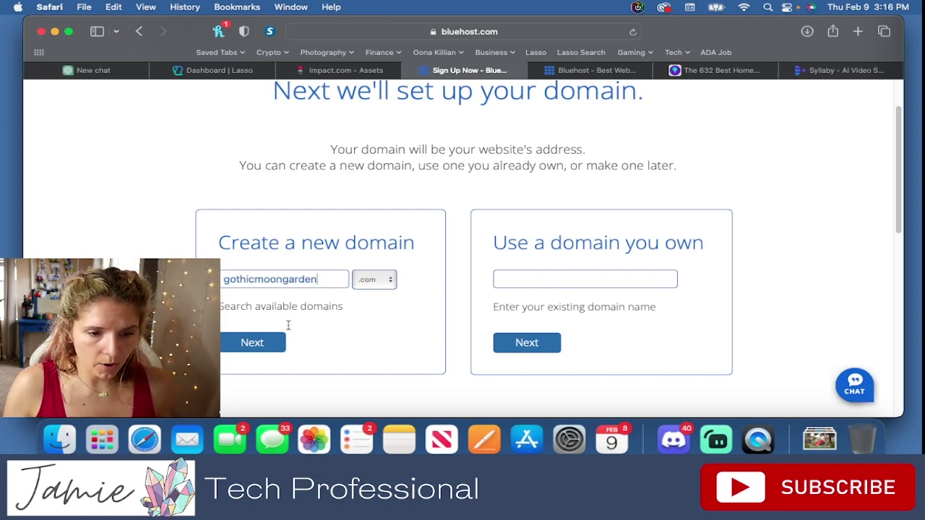
{"action": "left_click", "coordinate": [264, 352]}
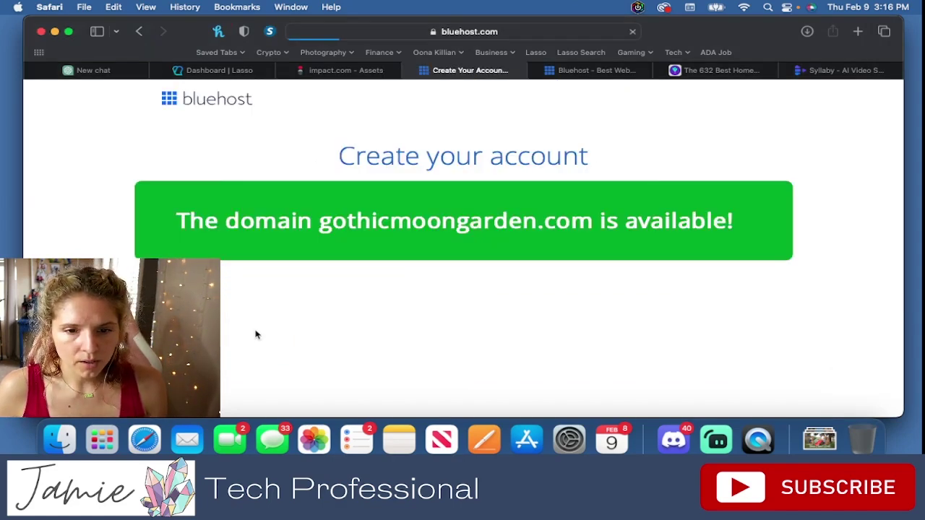
Step: Fill in the account holder's first and last name, street address and state
{"action": "scroll", "coordinate": [312, 277], "scroll_direction": "down", "scroll_amount": 3}
{"action": "scroll", "coordinate": [312, 277], "scroll_direction": "down", "scroll_amount": 2}
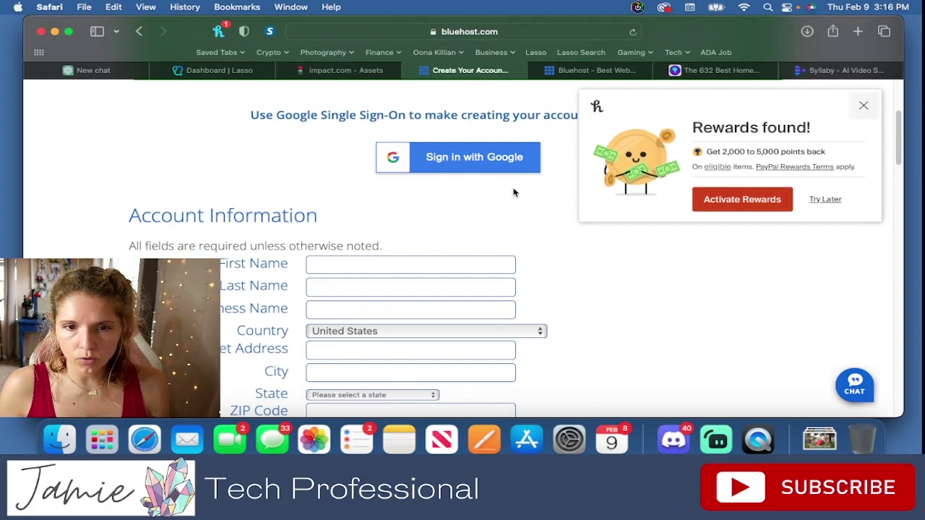
{"action": "scroll", "coordinate": [99, 186], "scroll_direction": "up", "scroll_amount": 2}
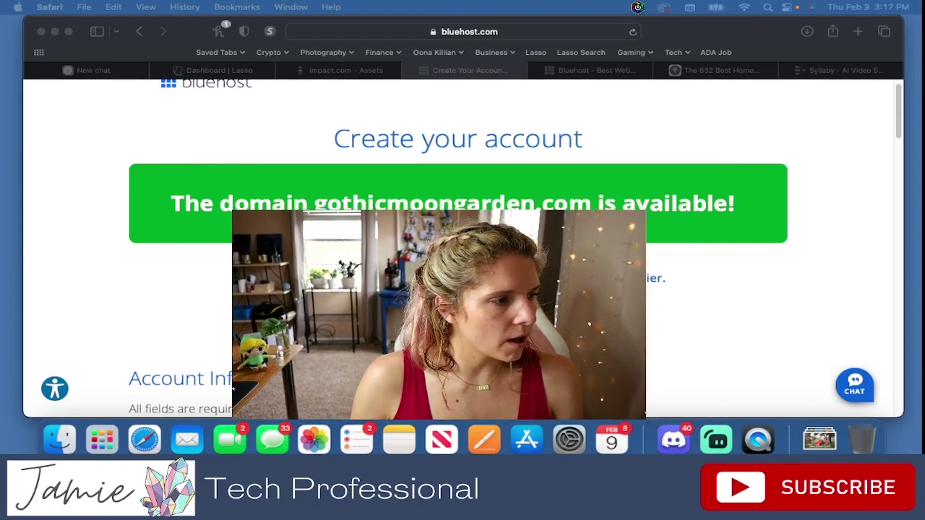
{"action": "left_click", "coordinate": [209, 281]}
{"action": "scroll", "coordinate": [211, 278], "scroll_direction": "down", "scroll_amount": 4}
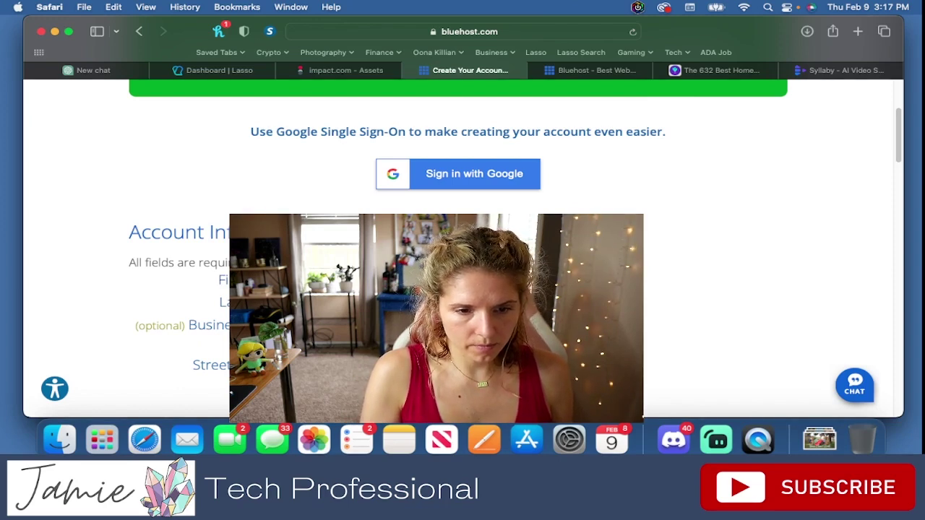
{"action": "scroll", "coordinate": [463, 246], "scroll_direction": "down", "scroll_amount": 2}
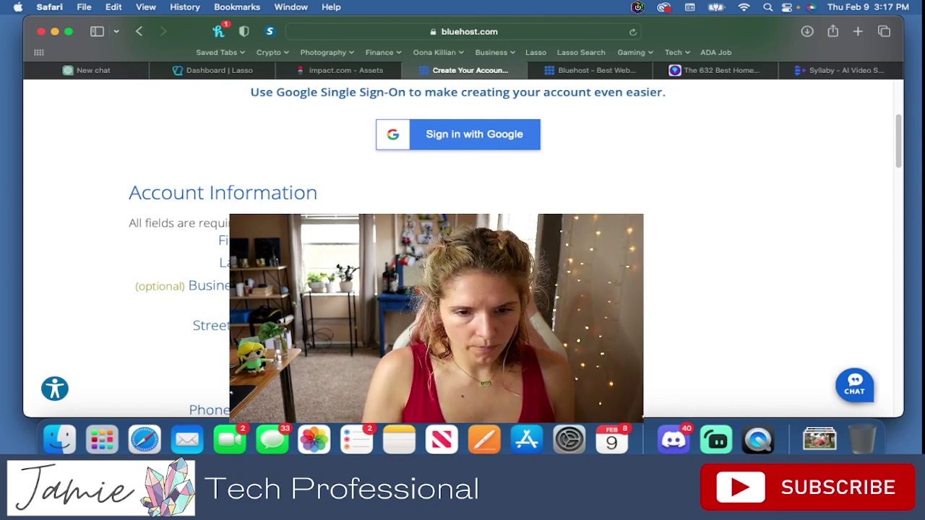
{"action": "scroll", "coordinate": [462, 245], "scroll_direction": "down", "scroll_amount": 3}
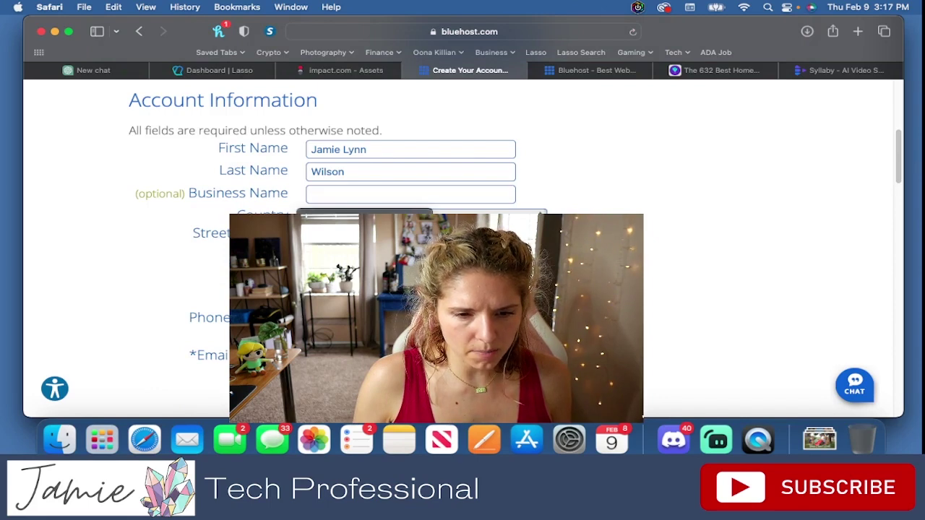
{"action": "key", "text": "space"}
{"action": "key", "text": "Escape"}
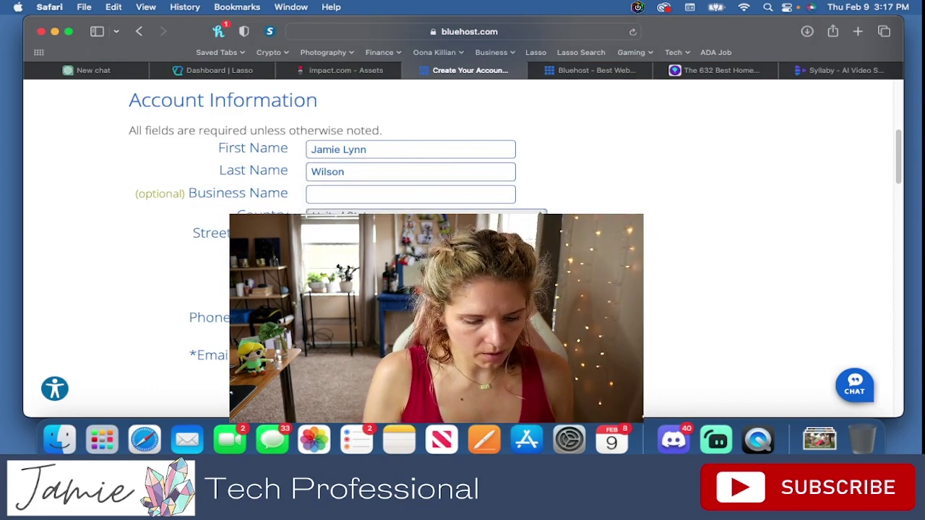
Step: Enter the account holder's ZIP code, phone number and e-mail address
{"action": "scroll", "coordinate": [463, 246], "scroll_direction": "down", "scroll_amount": 1}
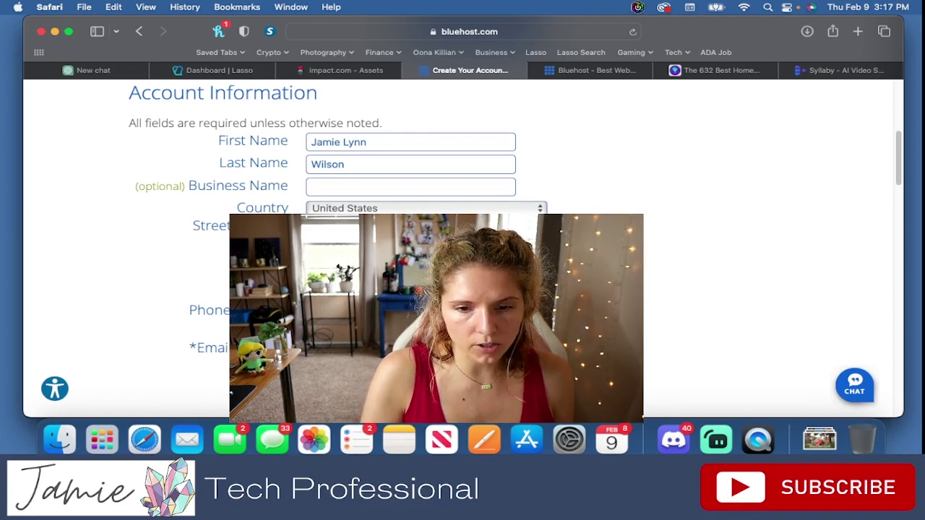
{"action": "scroll", "coordinate": [463, 253], "scroll_direction": "down", "scroll_amount": 5}
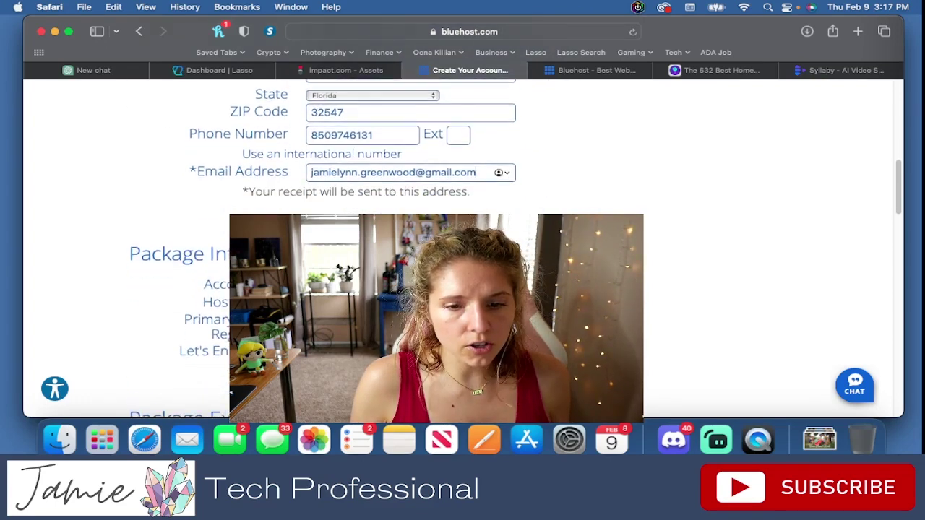
{"action": "key", "text": "Tab"}
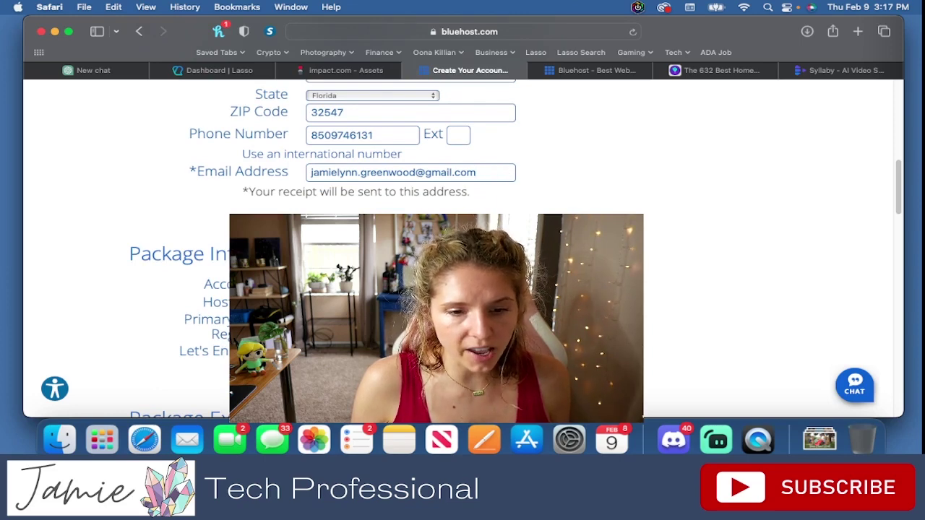
{"action": "scroll", "coordinate": [463, 245], "scroll_direction": "down", "scroll_amount": 2}
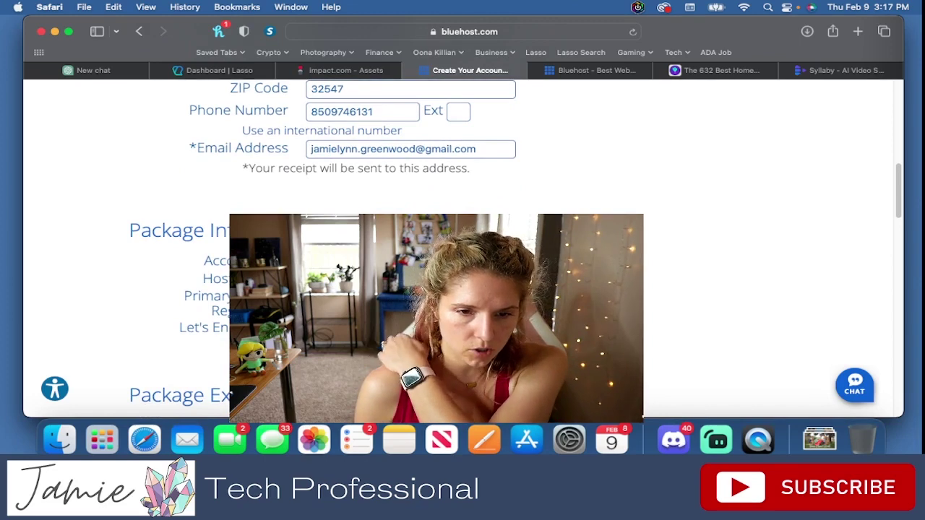
{"action": "scroll", "coordinate": [463, 246], "scroll_direction": "down", "scroll_amount": 5}
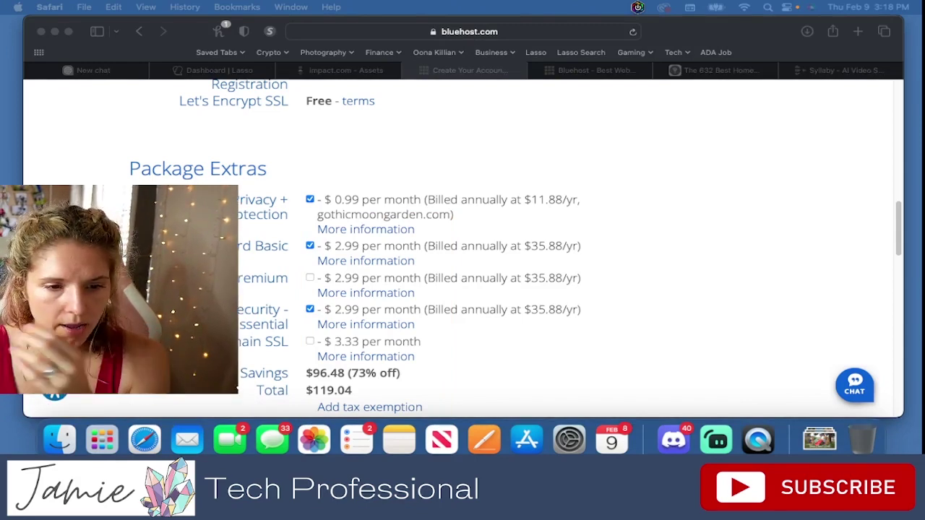
Step: Uncheck the Codeguard Basic extra under Package Extras
{"action": "scroll", "coordinate": [289, 300], "scroll_direction": "down", "scroll_amount": 2}
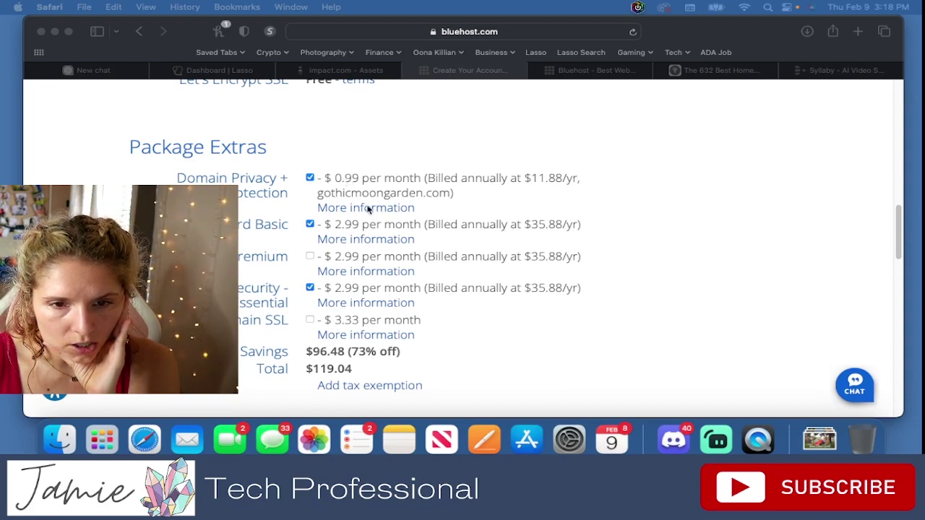
{"action": "left_click", "coordinate": [309, 226]}
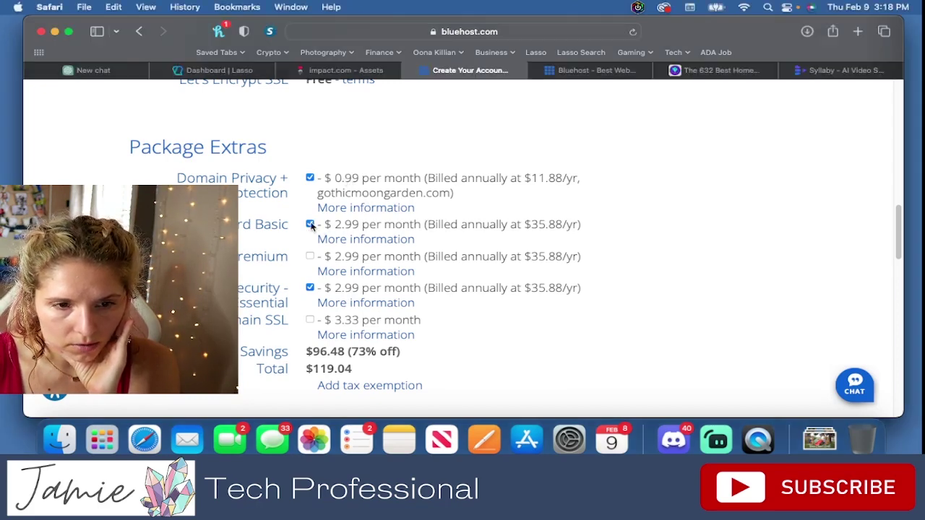
{"action": "left_click", "coordinate": [309, 225]}
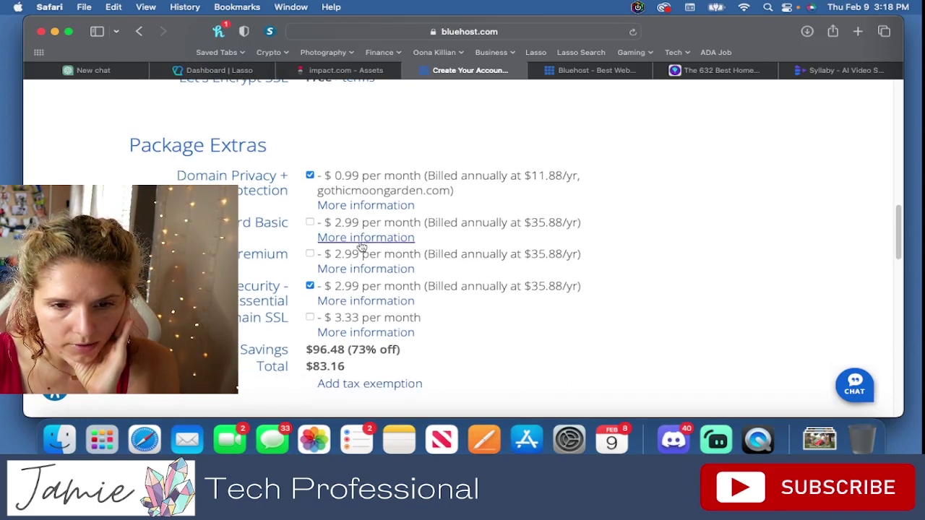
Step: Uncheck SiteLock Security - Essential, leaving only Domain Privacy for a $47.28 total
{"action": "scroll", "coordinate": [349, 286], "scroll_direction": "down", "scroll_amount": 1}
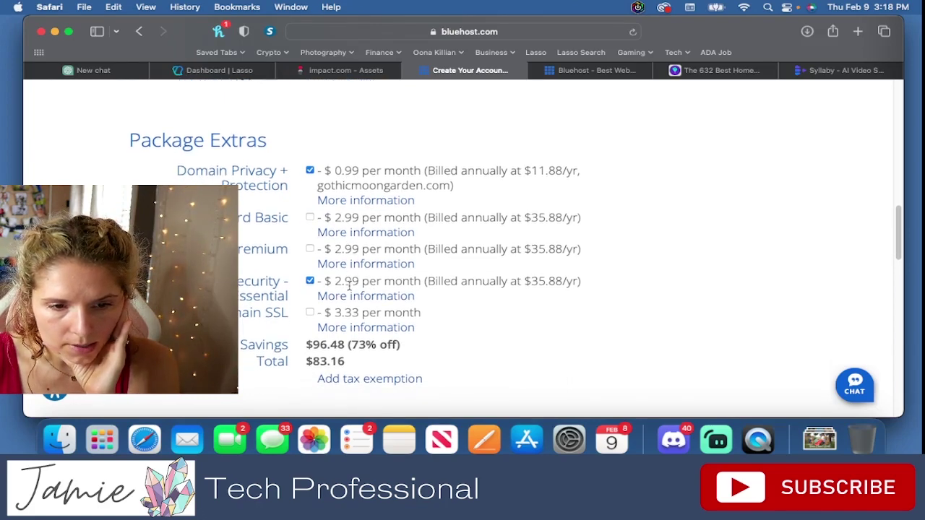
{"action": "scroll", "coordinate": [349, 286], "scroll_direction": "down", "scroll_amount": 2}
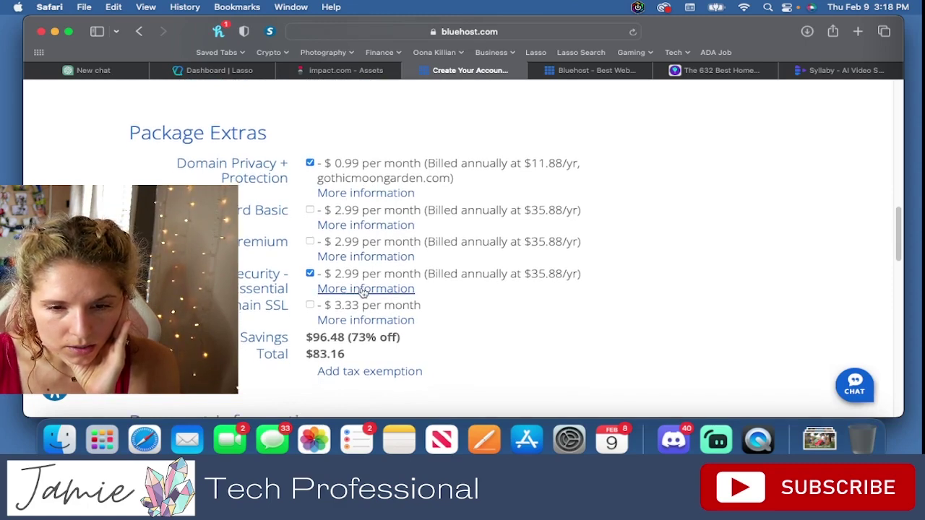
{"action": "scroll", "coordinate": [375, 276], "scroll_direction": "down", "scroll_amount": 2}
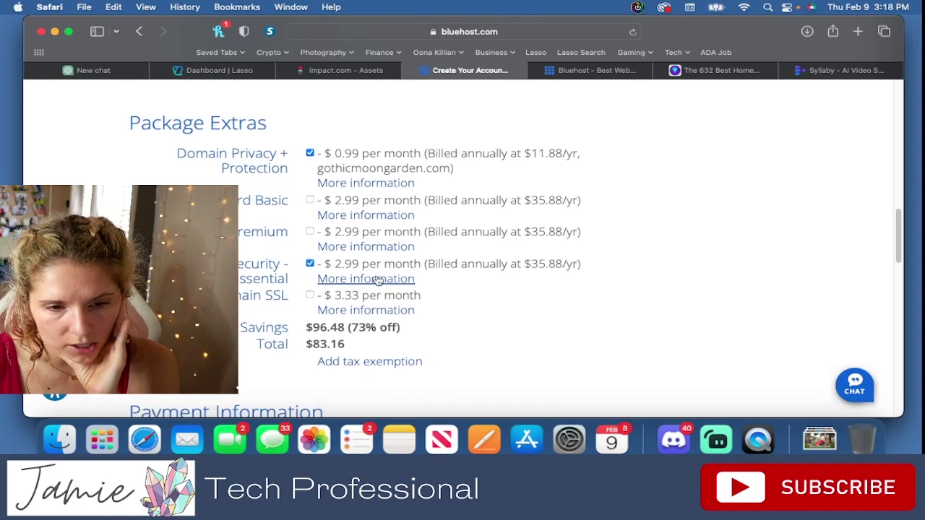
{"action": "scroll", "coordinate": [376, 281], "scroll_direction": "down", "scroll_amount": 1}
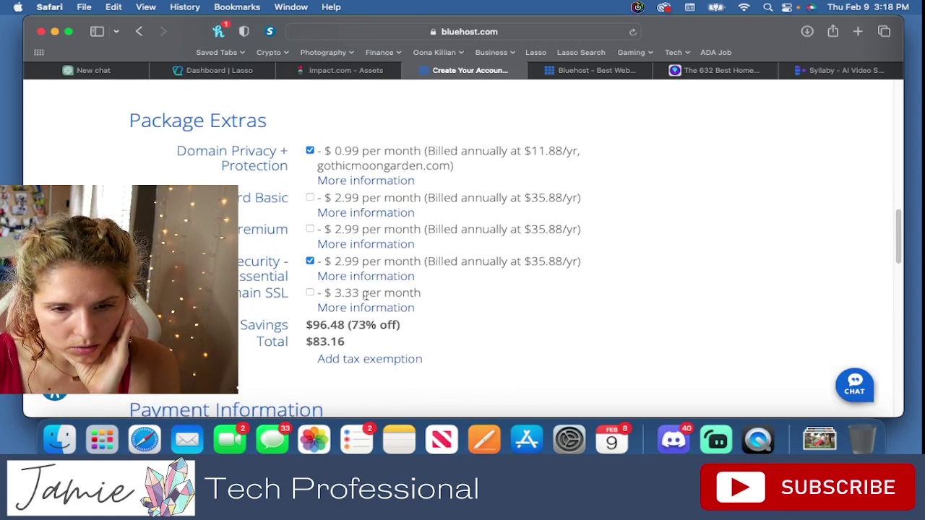
{"action": "scroll", "coordinate": [347, 291], "scroll_direction": "down", "scroll_amount": 1}
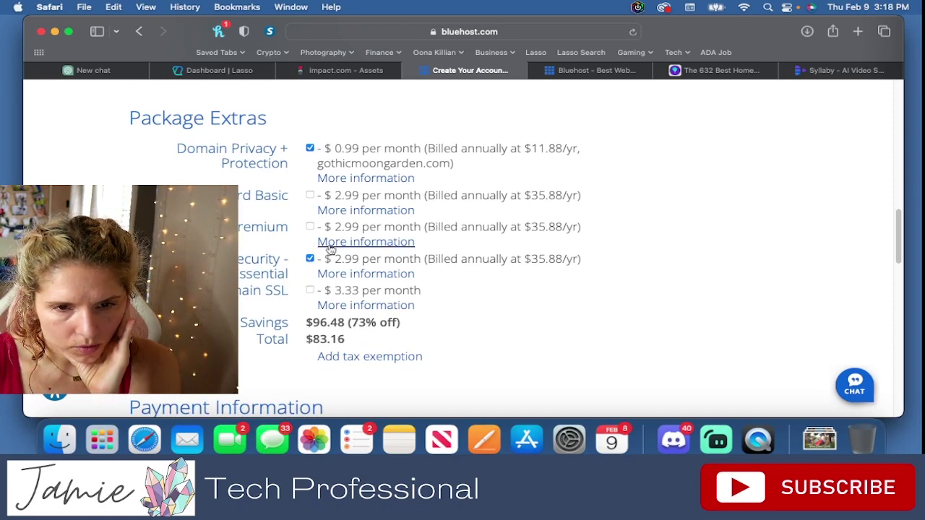
{"action": "scroll", "coordinate": [329, 250], "scroll_direction": "down", "scroll_amount": 5}
{"action": "scroll", "coordinate": [329, 250], "scroll_direction": "down", "scroll_amount": 9}
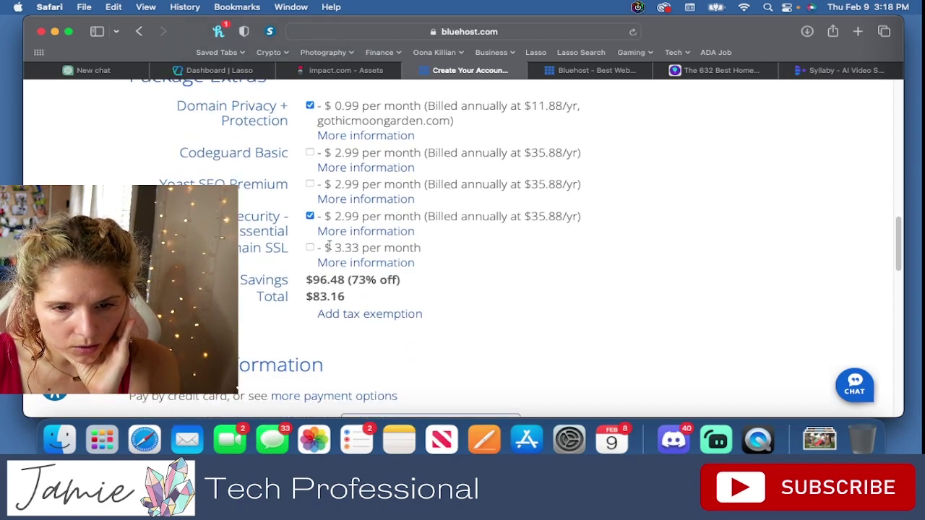
{"action": "scroll", "coordinate": [329, 249], "scroll_direction": "up", "scroll_amount": 15}
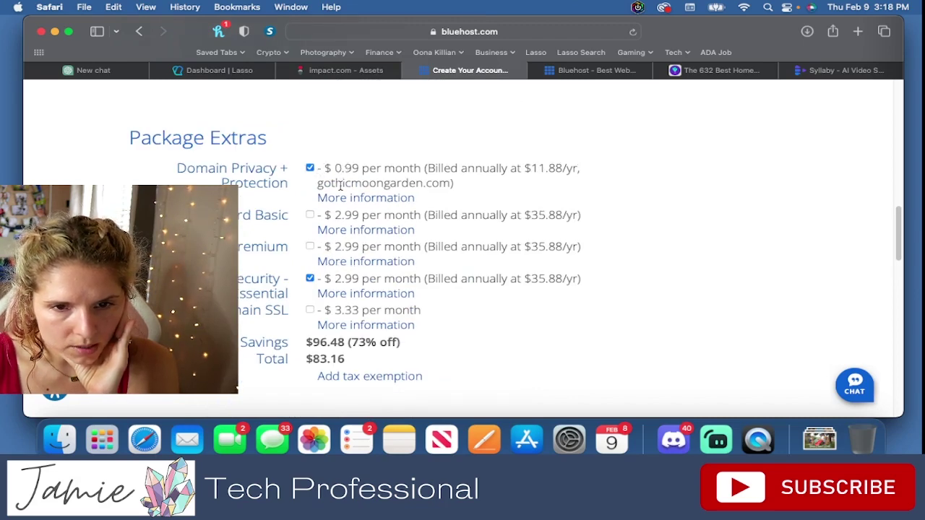
{"action": "scroll", "coordinate": [340, 185], "scroll_direction": "down", "scroll_amount": 1}
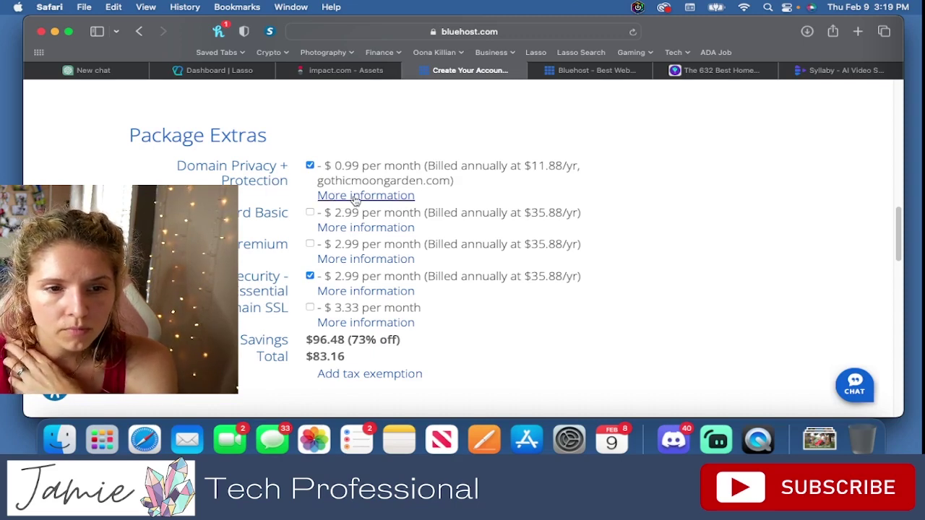
{"action": "scroll", "coordinate": [355, 200], "scroll_direction": "down", "scroll_amount": 2}
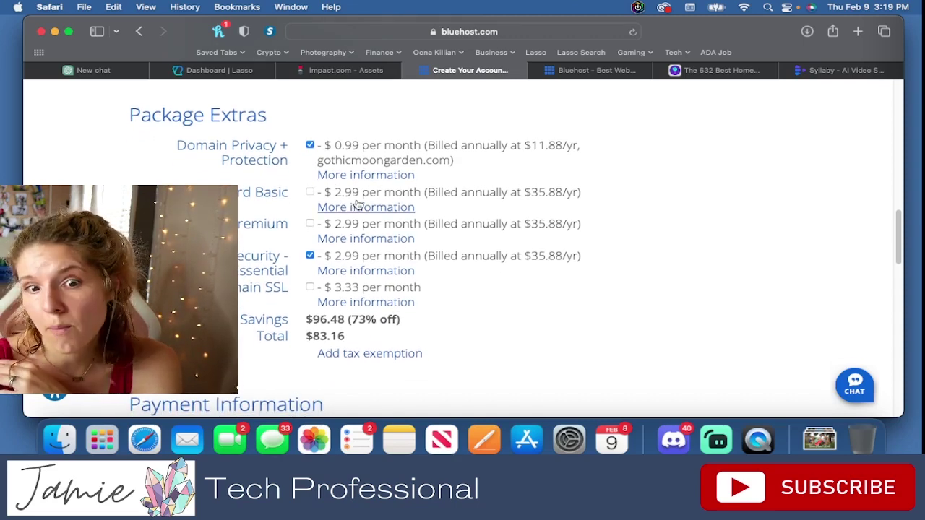
{"action": "scroll", "coordinate": [357, 205], "scroll_direction": "down", "scroll_amount": 1}
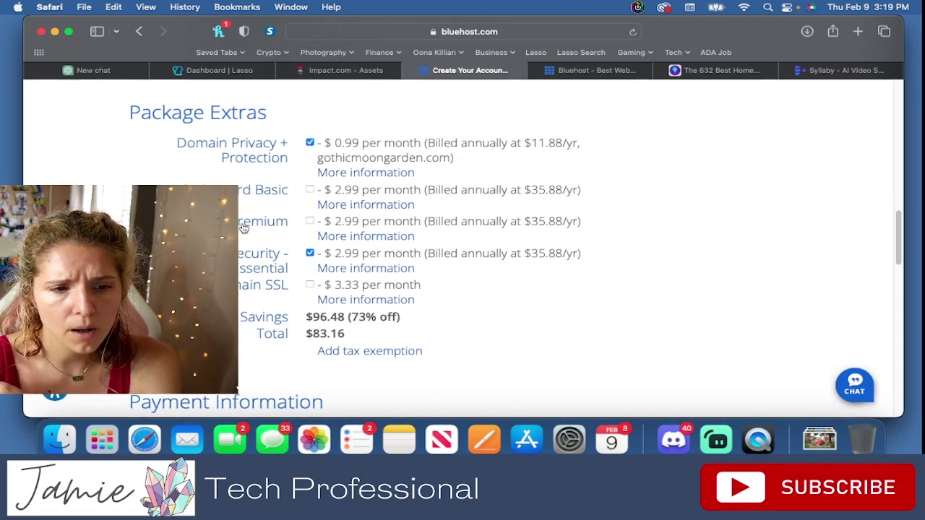
{"action": "scroll", "coordinate": [355, 228], "scroll_direction": "down", "scroll_amount": 2}
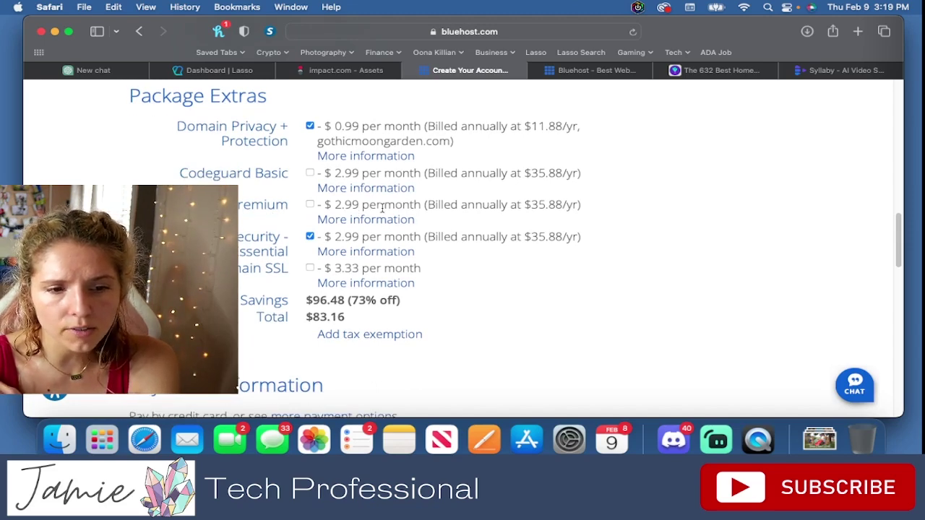
{"action": "scroll", "coordinate": [378, 211], "scroll_direction": "down", "scroll_amount": 2}
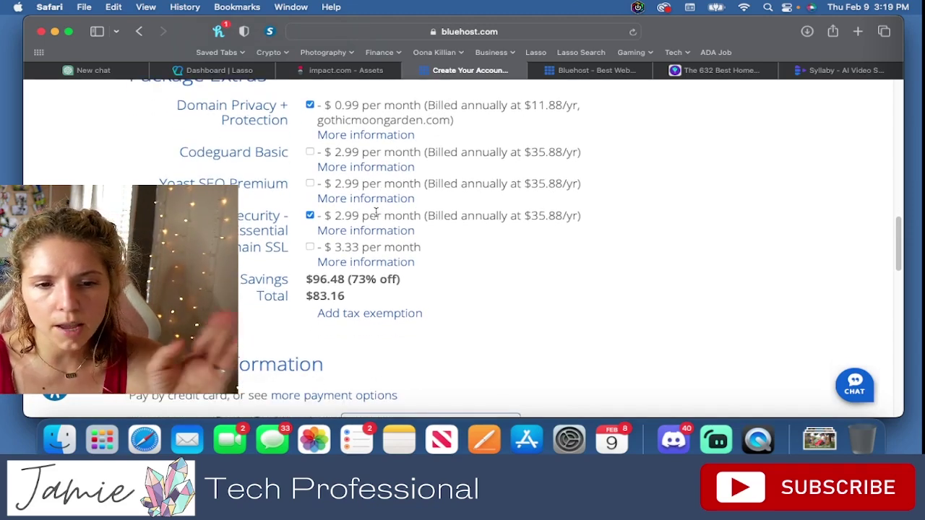
{"action": "scroll", "coordinate": [376, 212], "scroll_direction": "down", "scroll_amount": 1}
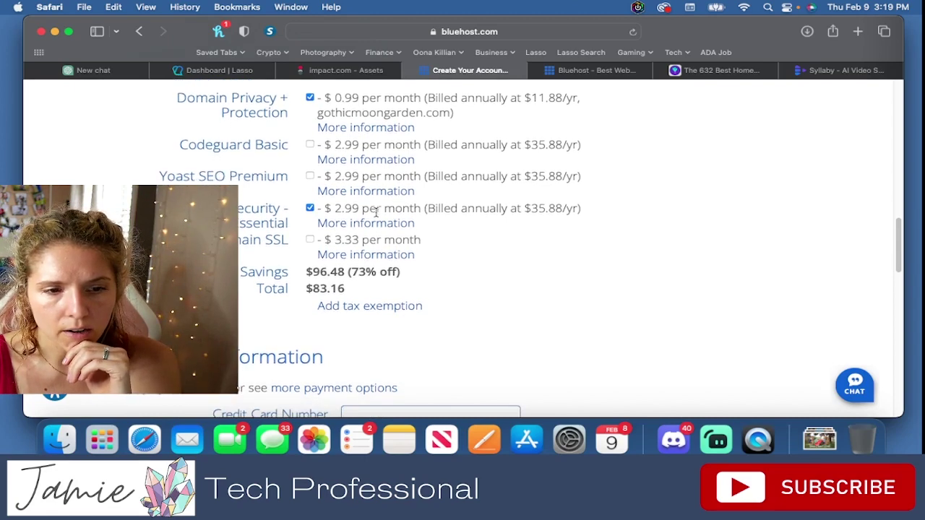
{"action": "left_click", "coordinate": [310, 209]}
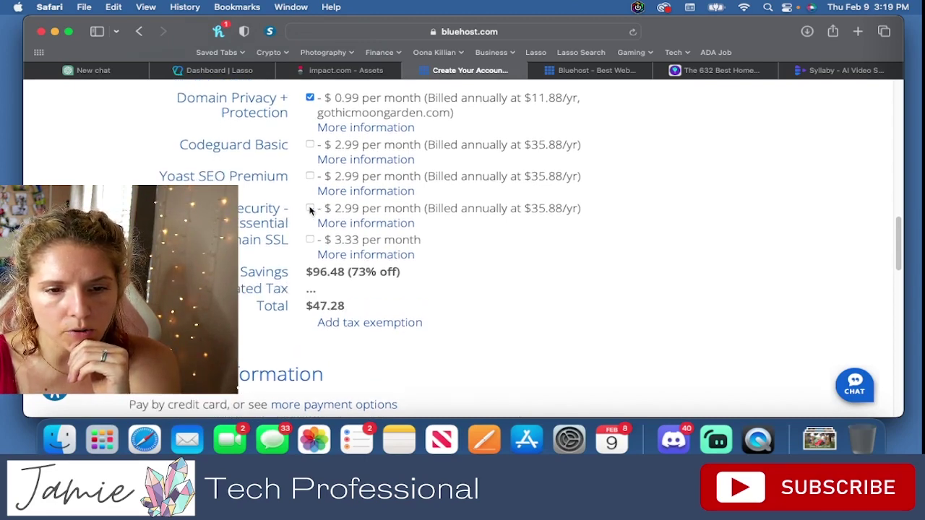
{"action": "scroll", "coordinate": [338, 222], "scroll_direction": "down", "scroll_amount": 4}
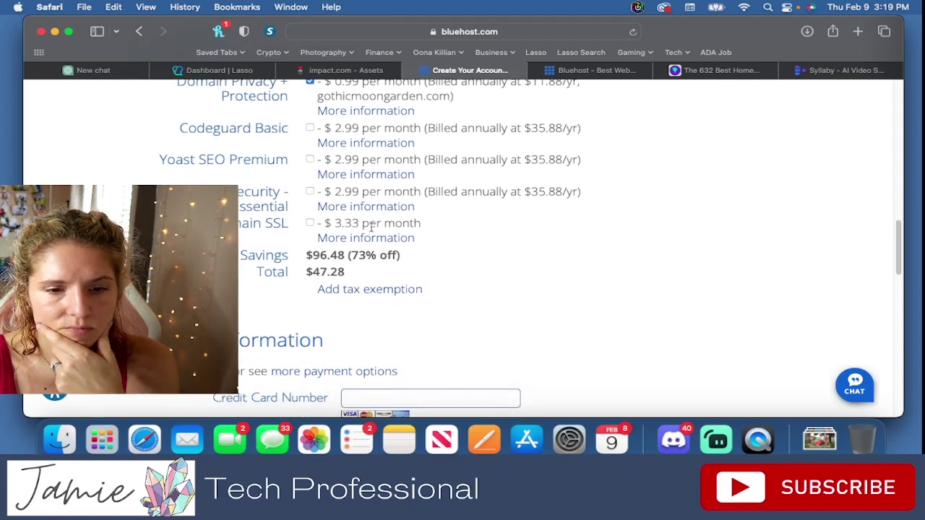
{"action": "scroll", "coordinate": [371, 229], "scroll_direction": "down", "scroll_amount": 2}
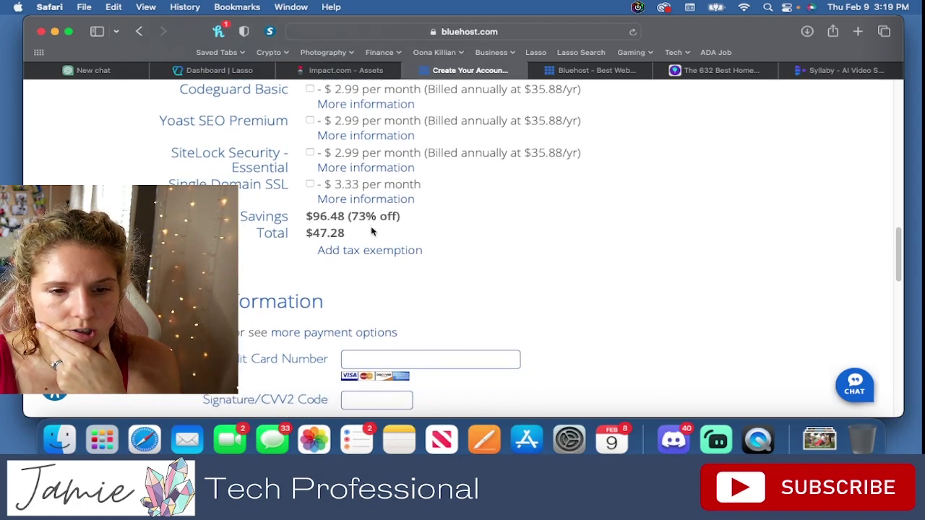
{"action": "scroll", "coordinate": [369, 230], "scroll_direction": "down", "scroll_amount": 2}
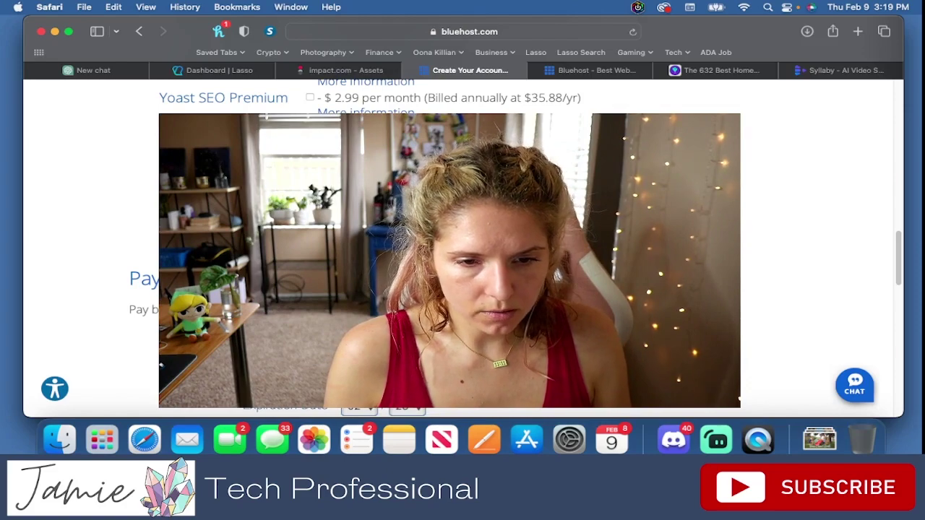
Step: Tick the second agreement checkbox at the bottom of the Bluehost account form
{"action": "scroll", "coordinate": [463, 248], "scroll_direction": "down", "scroll_amount": 2}
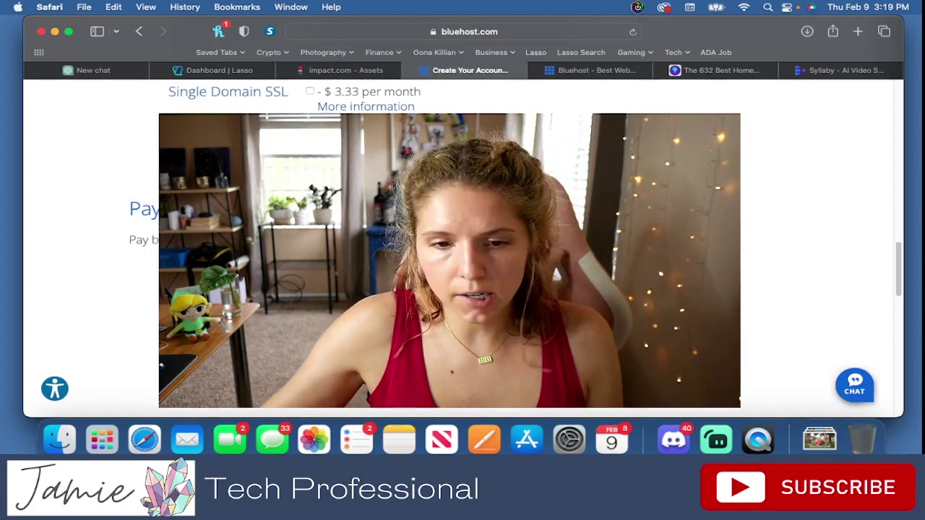
{"action": "scroll", "coordinate": [462, 247], "scroll_direction": "down", "scroll_amount": 5}
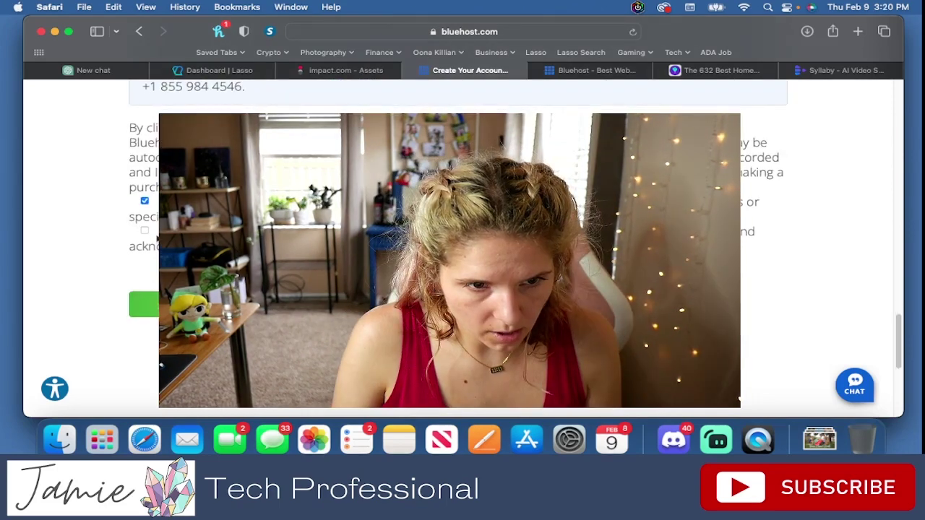
{"action": "left_click", "coordinate": [143, 229]}
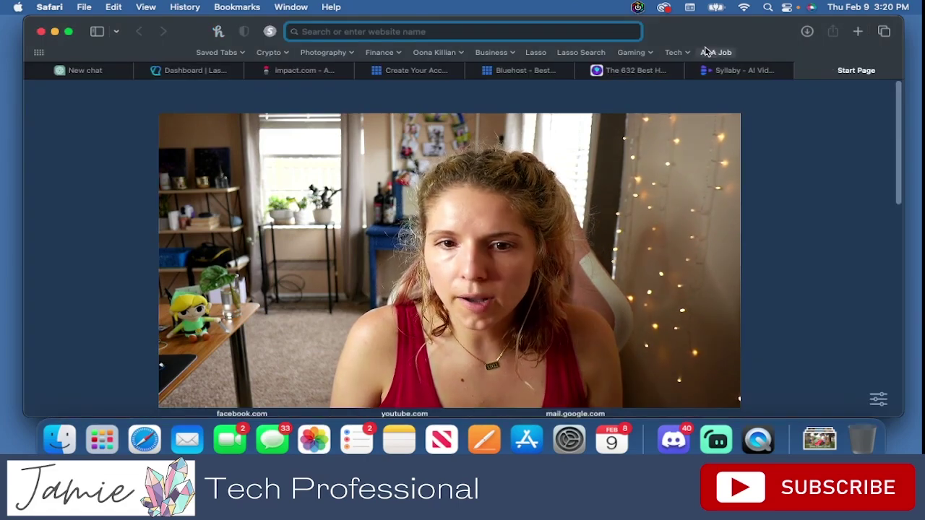
{"action": "left_click", "coordinate": [858, 31]}
{"action": "type", "text": "gmail.com"}
{"action": "key", "text": "Return"}
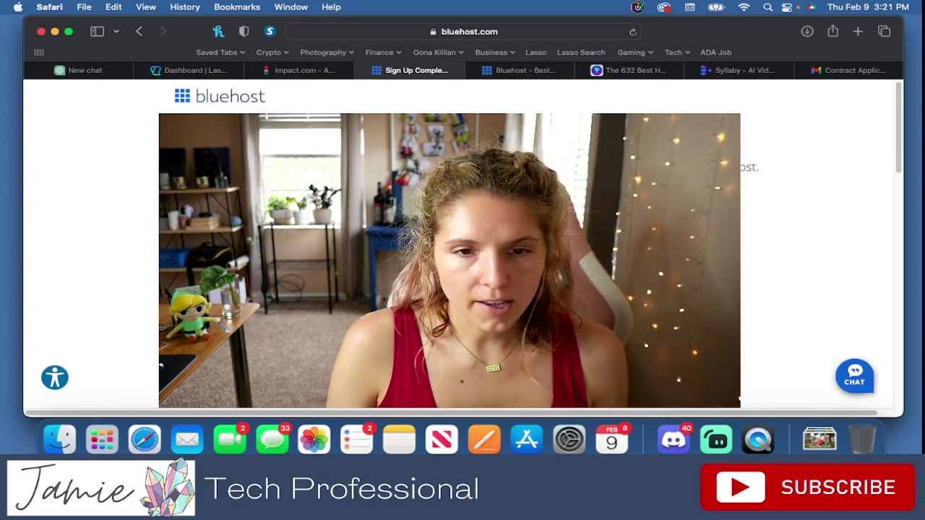
{"action": "scroll", "coordinate": [161, 366], "scroll_direction": "down", "scroll_amount": 1}
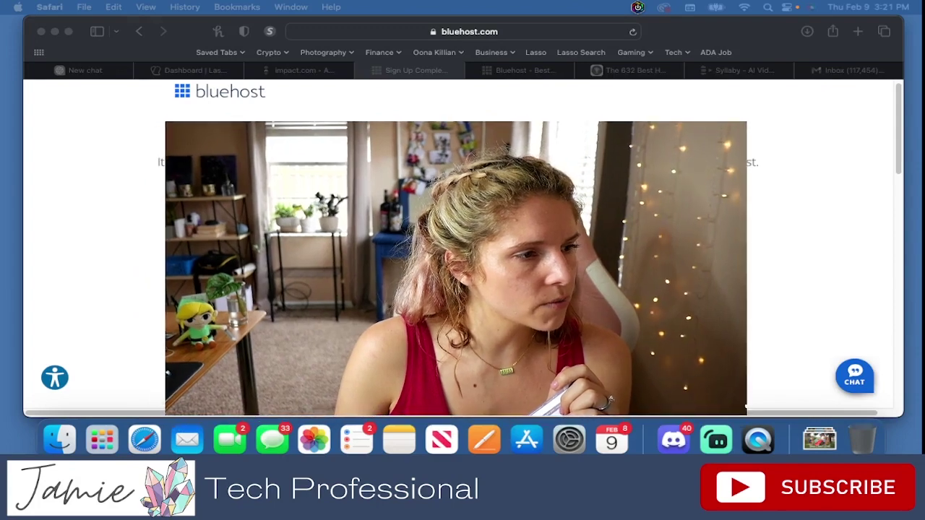
{"action": "left_click", "coordinate": [134, 243]}
{"action": "scroll", "coordinate": [462, 253], "scroll_direction": "down", "scroll_amount": 3}
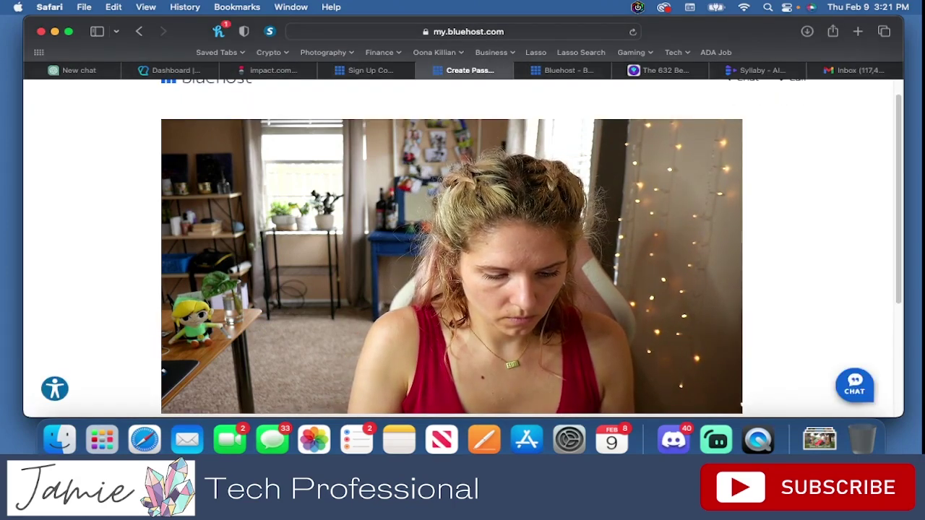
Step: Scroll down Bluehost's password page to finish entering the account portal
{"action": "scroll", "coordinate": [462, 246], "scroll_direction": "down", "scroll_amount": 3}
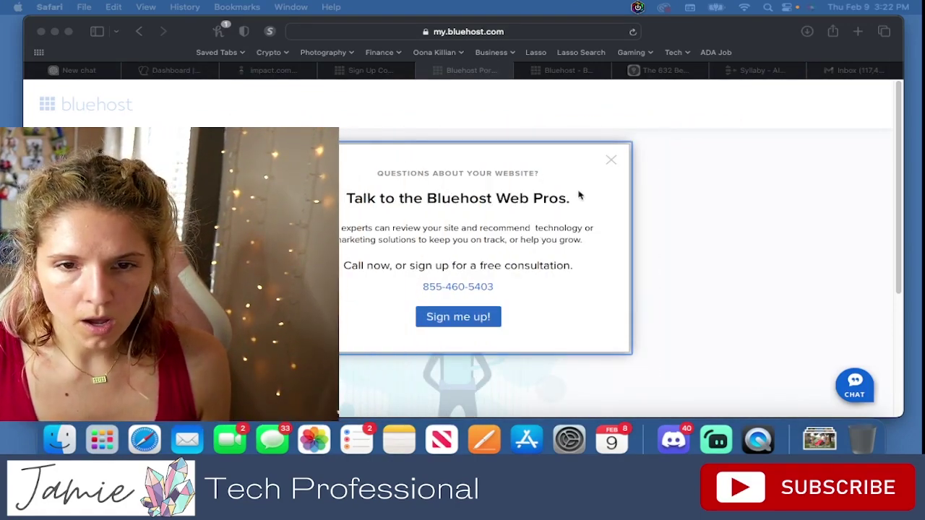
Step: Close the Web Pros pop-up, start Create your website, and skip the how-much-help question
{"action": "left_click", "coordinate": [611, 163]}
{"action": "left_click", "coordinate": [611, 163]}
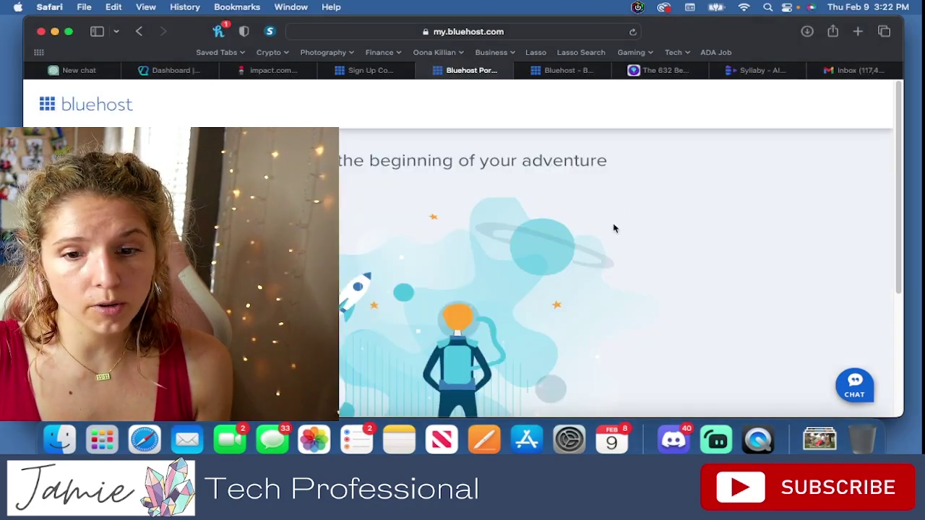
{"action": "scroll", "coordinate": [613, 229], "scroll_direction": "down", "scroll_amount": 4}
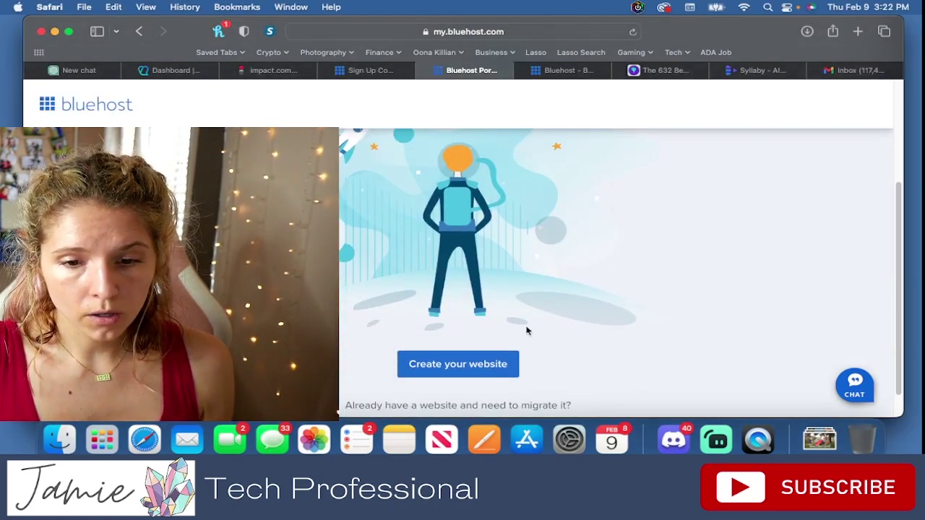
{"action": "left_click", "coordinate": [470, 366]}
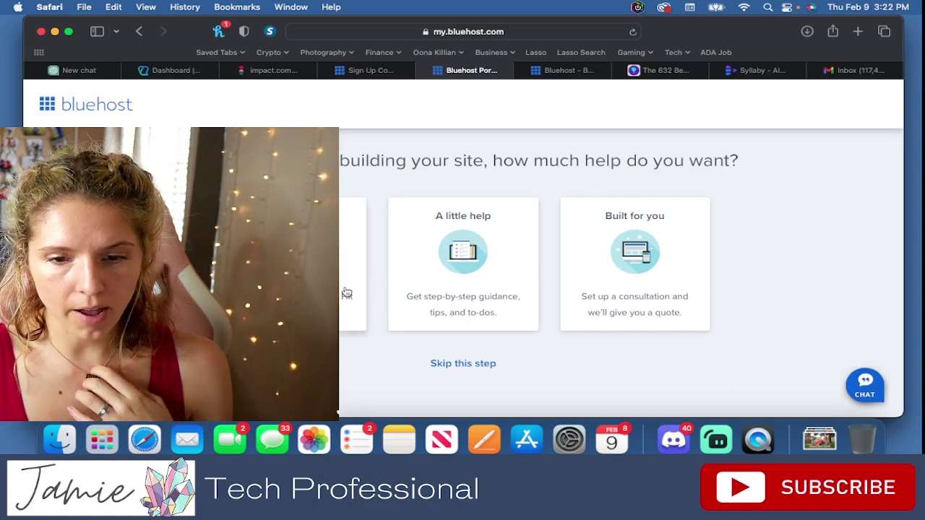
{"action": "left_click", "coordinate": [455, 366]}
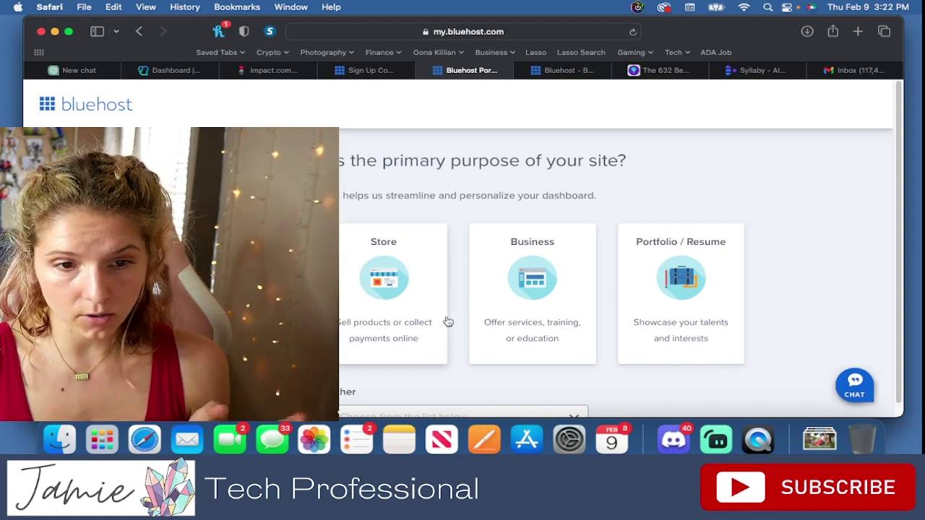
{"action": "scroll", "coordinate": [448, 320], "scroll_direction": "down", "scroll_amount": 1}
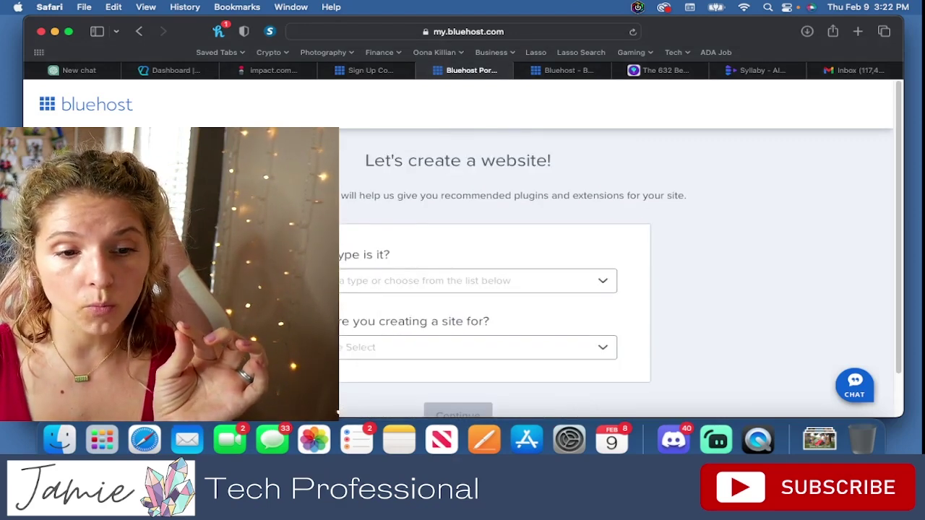
Step: Pick a site type and who the site is for from the dropdowns, then continue
{"action": "left_click", "coordinate": [372, 281]}
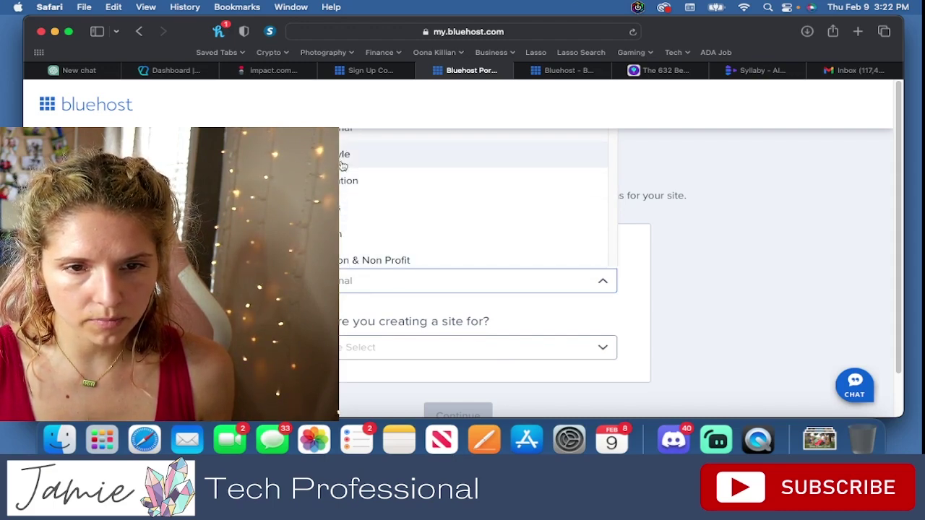
{"action": "left_click", "coordinate": [350, 141]}
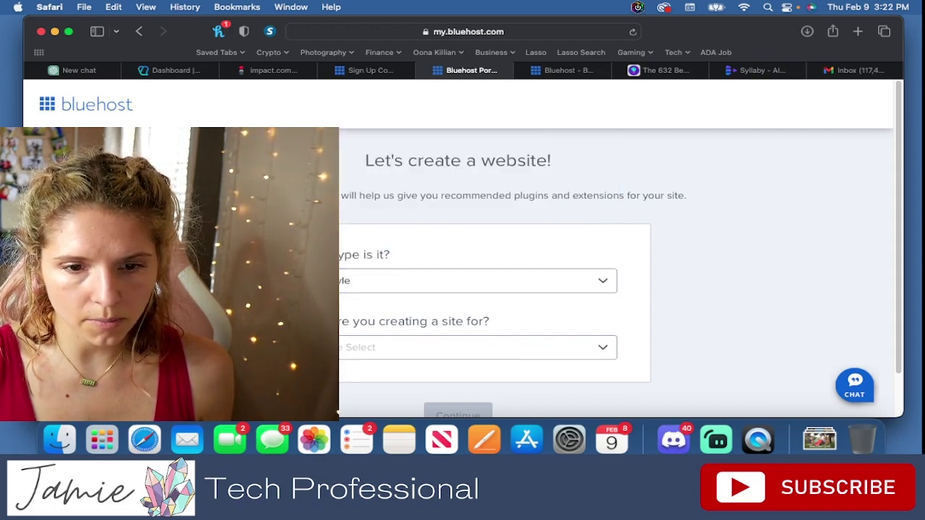
{"action": "left_click", "coordinate": [348, 351]}
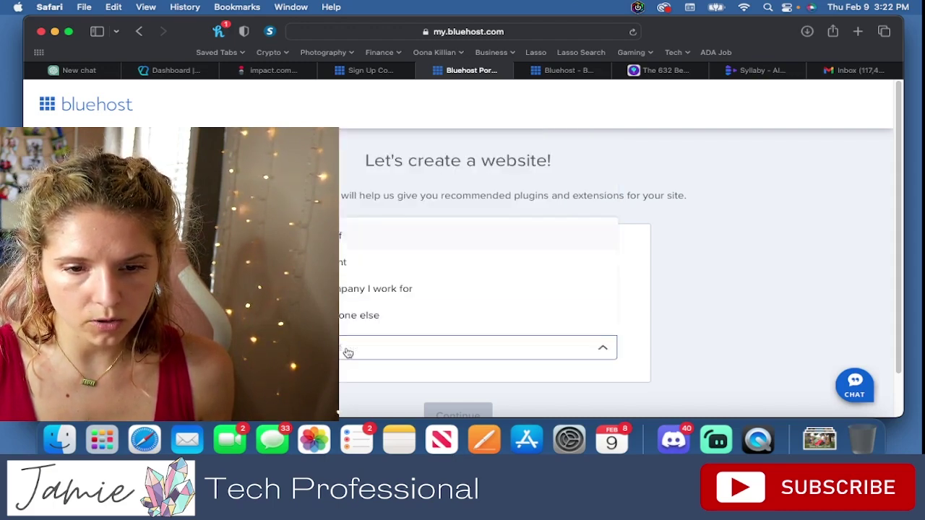
{"action": "left_click", "coordinate": [352, 242]}
{"action": "scroll", "coordinate": [433, 347], "scroll_direction": "down", "scroll_amount": 2}
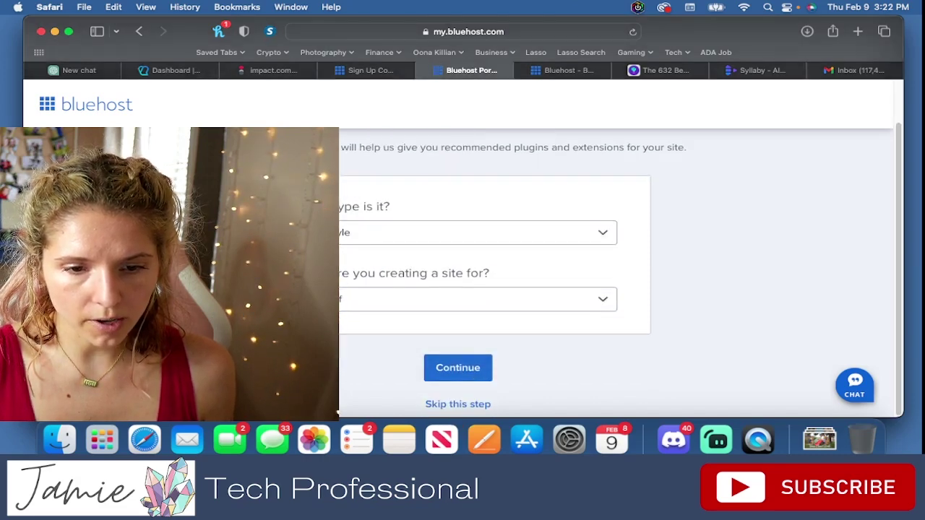
{"action": "left_click", "coordinate": [444, 366]}
{"action": "scroll", "coordinate": [412, 295], "scroll_direction": "down", "scroll_amount": 2}
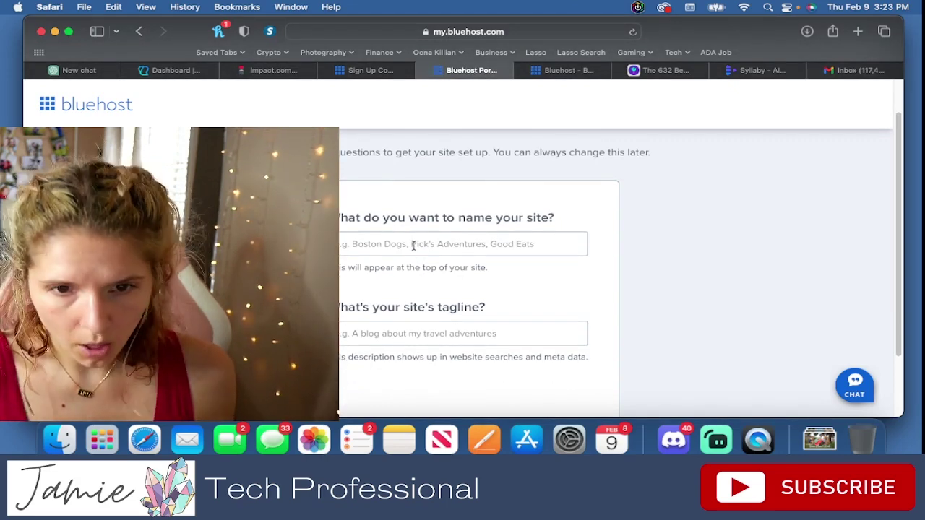
Step: Name the site 'Gothic Moon Garden' with tagline 'A shimmery and lovely dark garden.' and continue
{"action": "left_click", "coordinate": [413, 244]}
{"action": "type", "text": "J"}
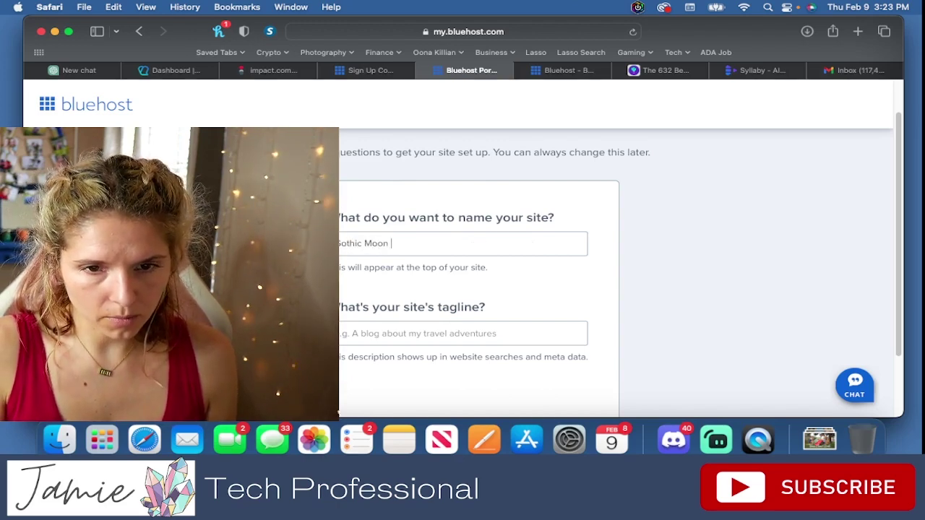
{"action": "type", "text": "othic Moon Garden"}
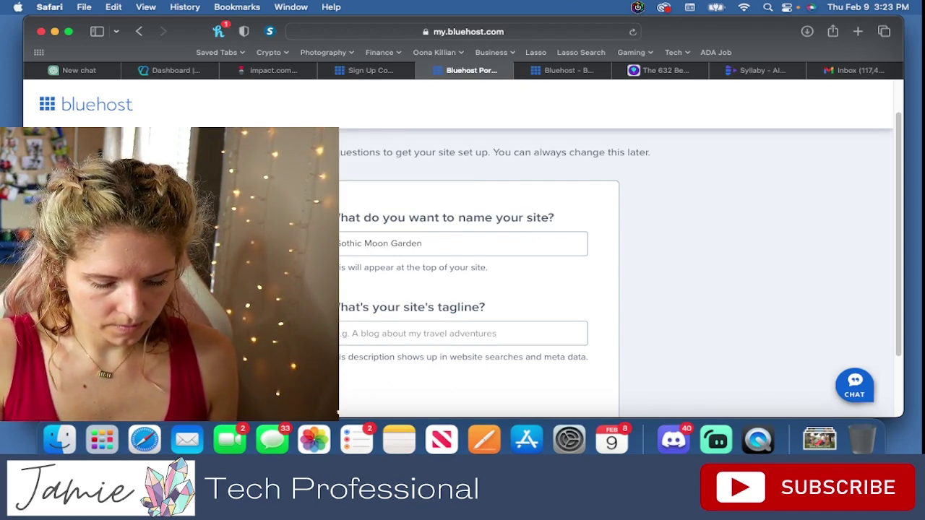
{"action": "type", "text": "A shimmery and lovely"}
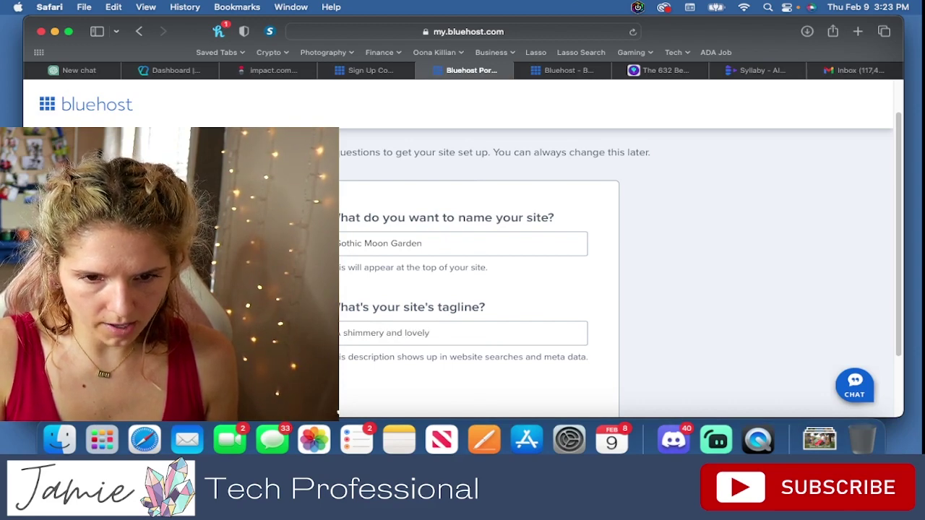
{"action": "type", "text": " dark garden."}
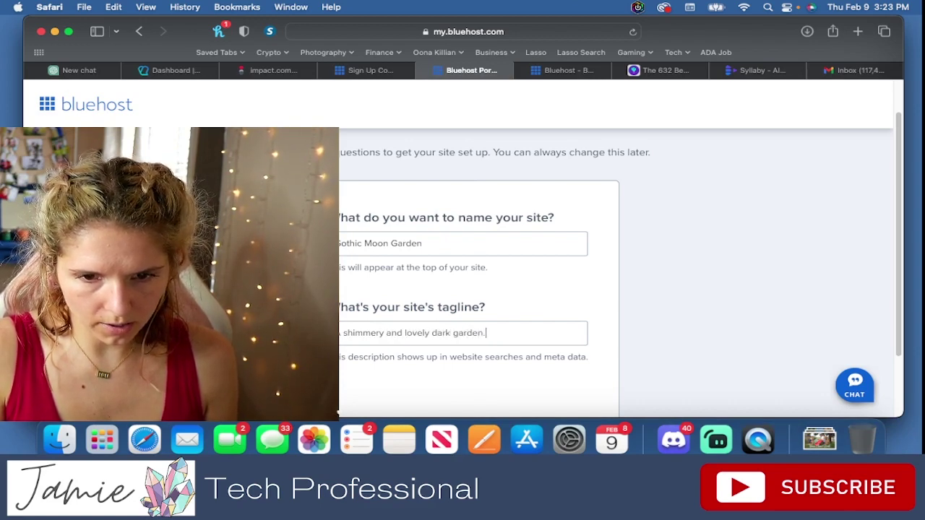
{"action": "scroll", "coordinate": [424, 281], "scroll_direction": "down", "scroll_amount": 3}
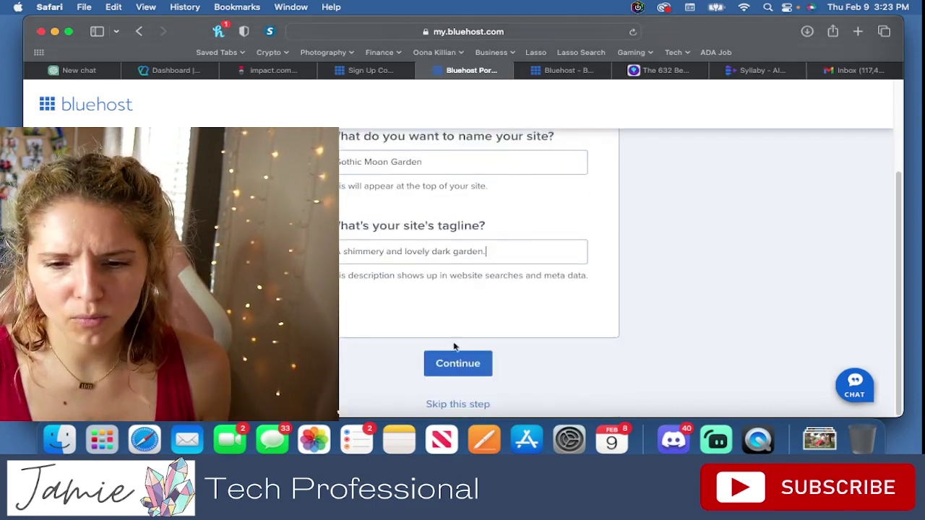
{"action": "left_click", "coordinate": [463, 364]}
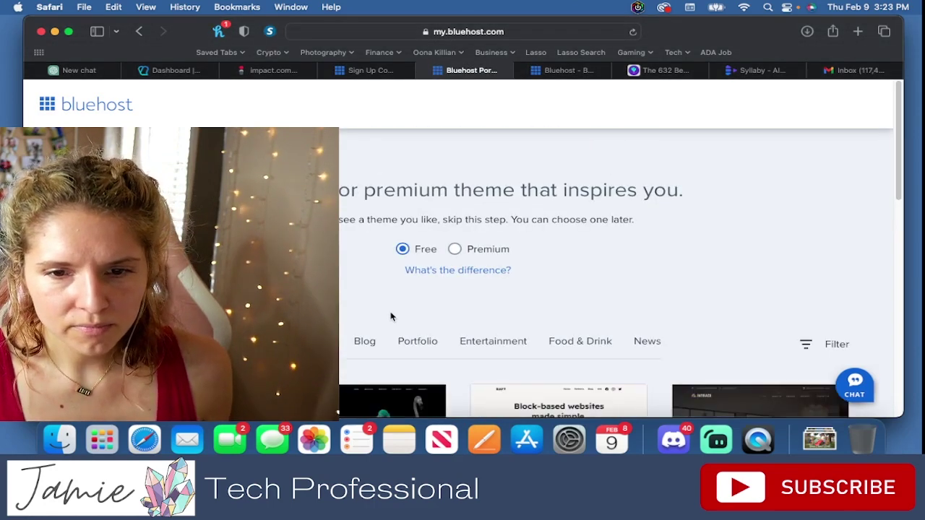
Step: Browse Bluehost's theme gallery, filter it to the Blog category, and dismiss the filter tip
{"action": "scroll", "coordinate": [375, 302], "scroll_direction": "down", "scroll_amount": 2}
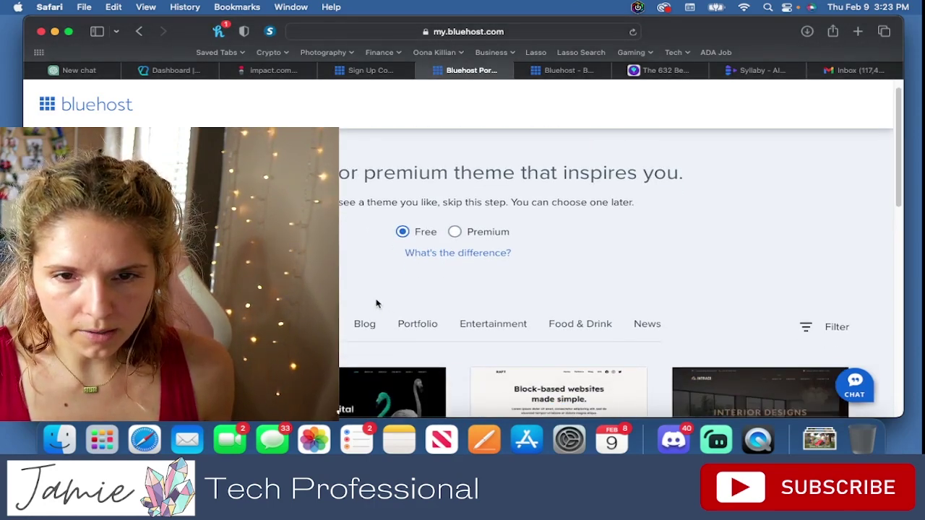
{"action": "scroll", "coordinate": [371, 289], "scroll_direction": "down", "scroll_amount": 3}
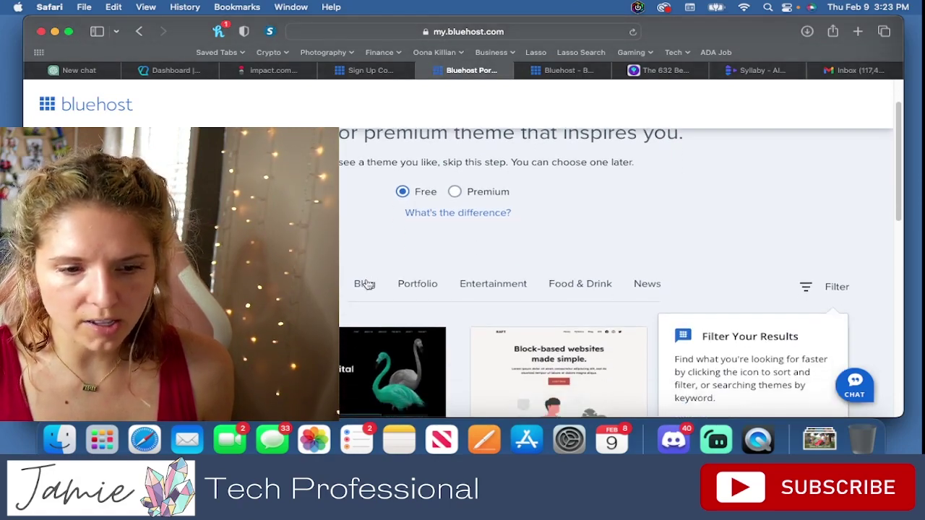
{"action": "scroll", "coordinate": [367, 284], "scroll_direction": "down", "scroll_amount": 2}
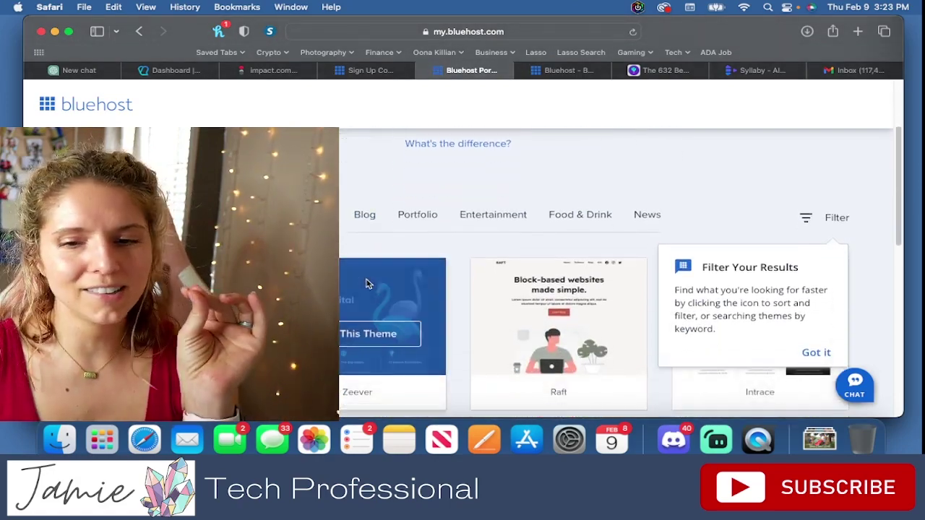
{"action": "scroll", "coordinate": [366, 284], "scroll_direction": "down", "scroll_amount": 1}
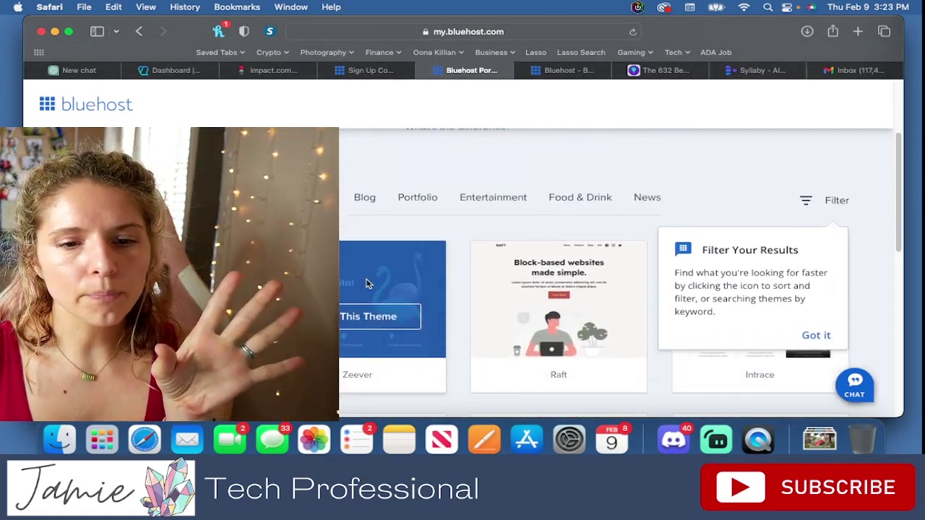
{"action": "scroll", "coordinate": [366, 284], "scroll_direction": "down", "scroll_amount": 1}
{"action": "scroll", "coordinate": [367, 283], "scroll_direction": "down", "scroll_amount": 4}
{"action": "scroll", "coordinate": [366, 284], "scroll_direction": "down", "scroll_amount": 2}
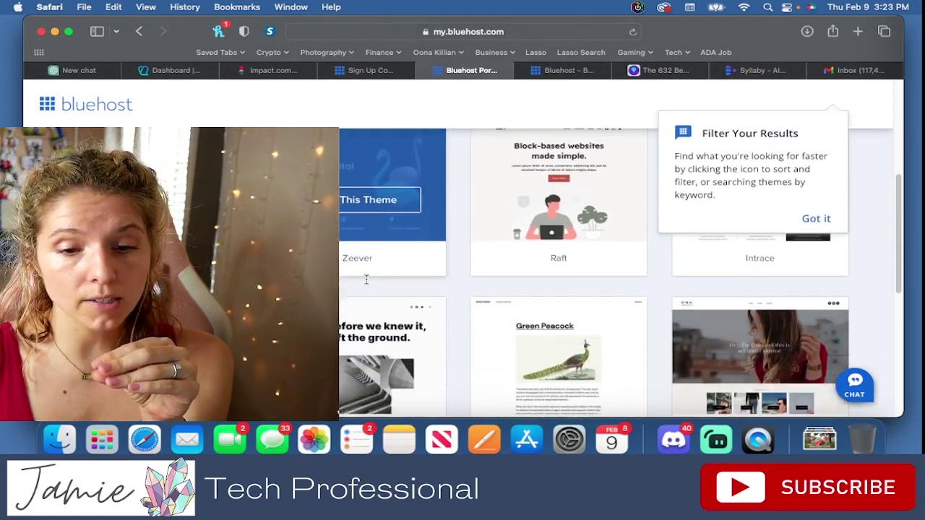
{"action": "scroll", "coordinate": [366, 284], "scroll_direction": "up", "scroll_amount": 6}
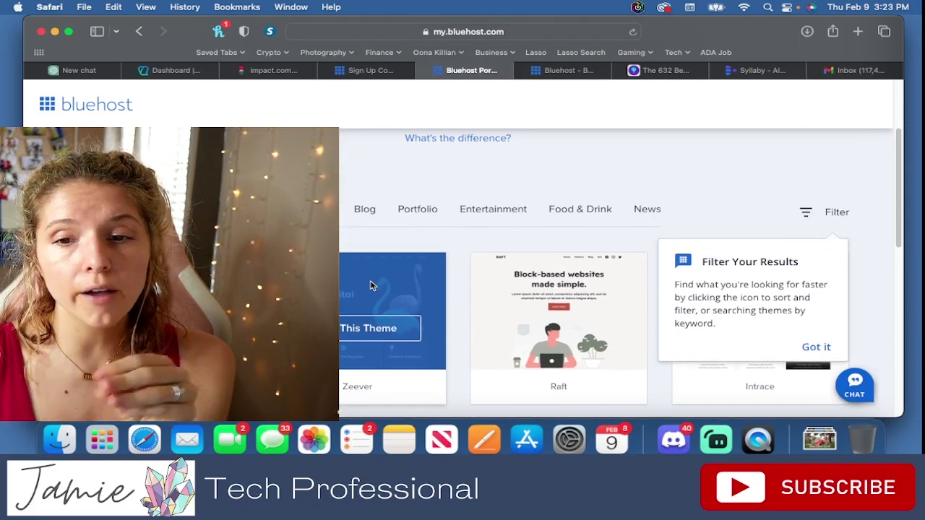
{"action": "scroll", "coordinate": [368, 284], "scroll_direction": "up", "scroll_amount": 1}
{"action": "left_click", "coordinate": [367, 226]}
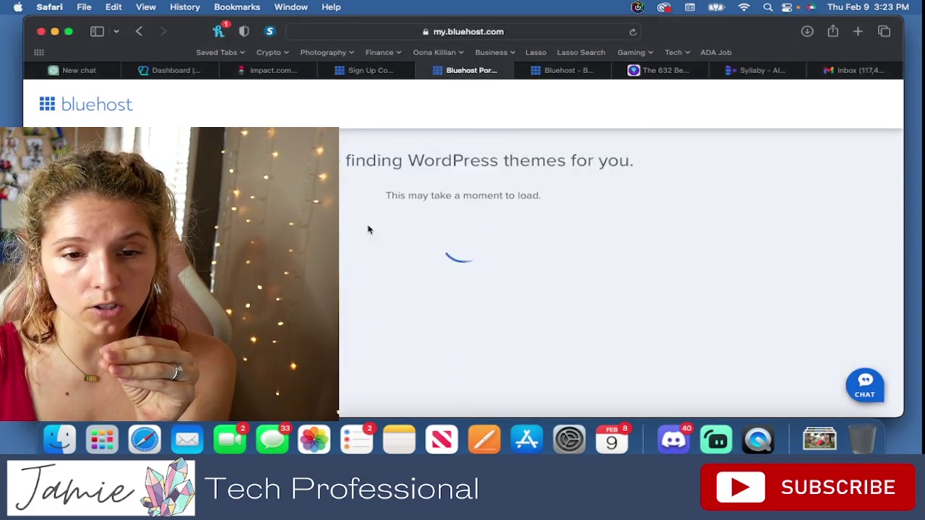
{"action": "scroll", "coordinate": [359, 278], "scroll_direction": "down", "scroll_amount": 5}
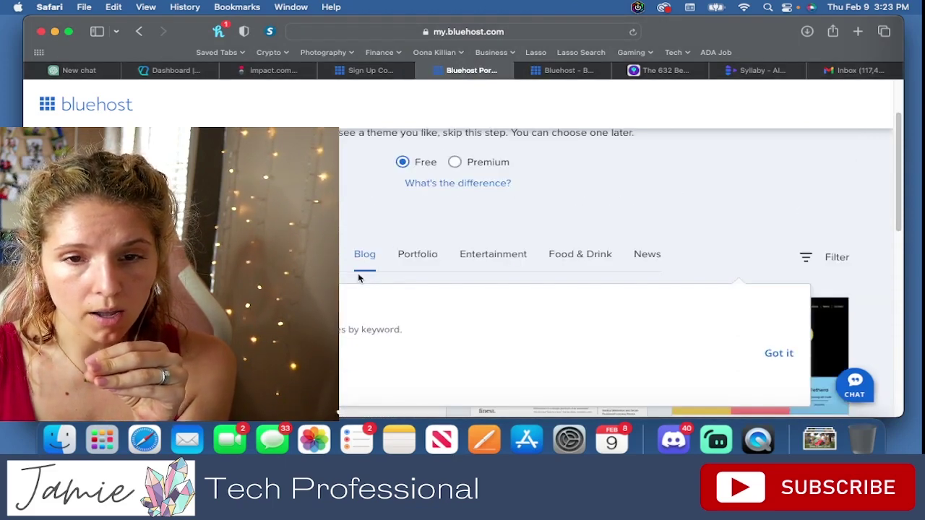
{"action": "scroll", "coordinate": [359, 278], "scroll_direction": "down", "scroll_amount": 4}
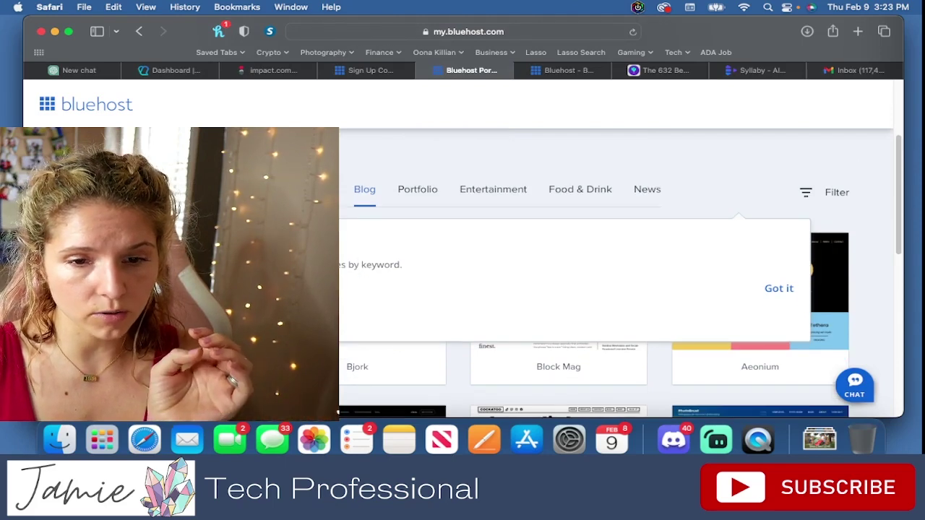
{"action": "left_click", "coordinate": [786, 288]}
Step: Find the Block Mag theme among the blog themes and apply it to the site
{"action": "scroll", "coordinate": [626, 320], "scroll_direction": "down", "scroll_amount": 1}
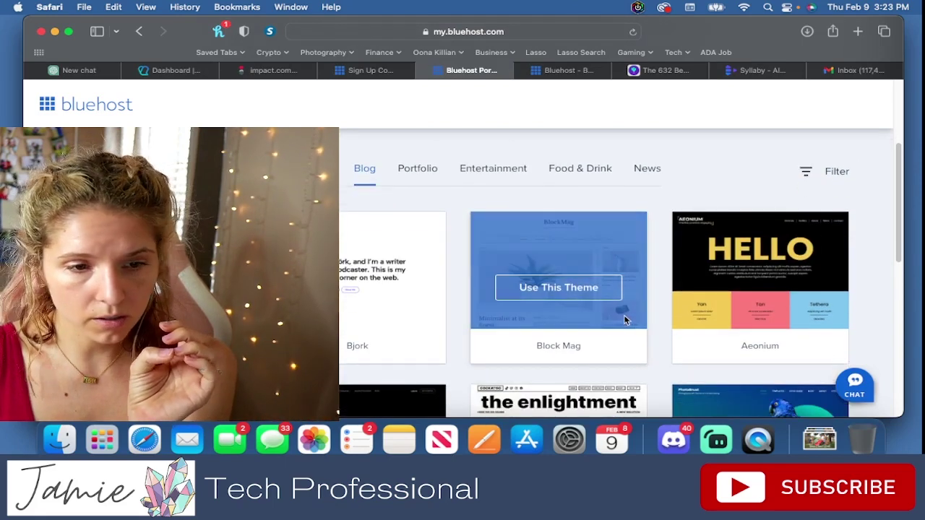
{"action": "scroll", "coordinate": [546, 325], "scroll_direction": "down", "scroll_amount": 1}
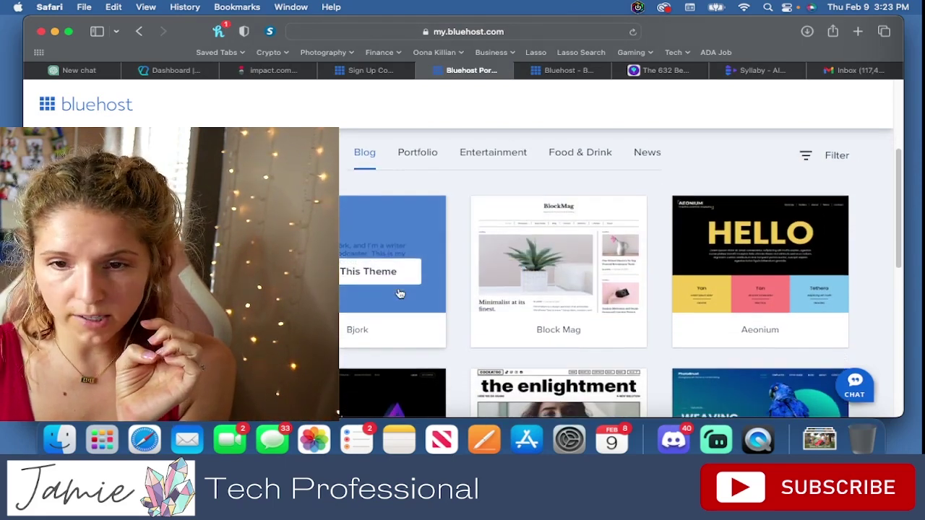
{"action": "scroll", "coordinate": [399, 293], "scroll_direction": "down", "scroll_amount": 1}
{"action": "scroll", "coordinate": [399, 292], "scroll_direction": "down", "scroll_amount": 1}
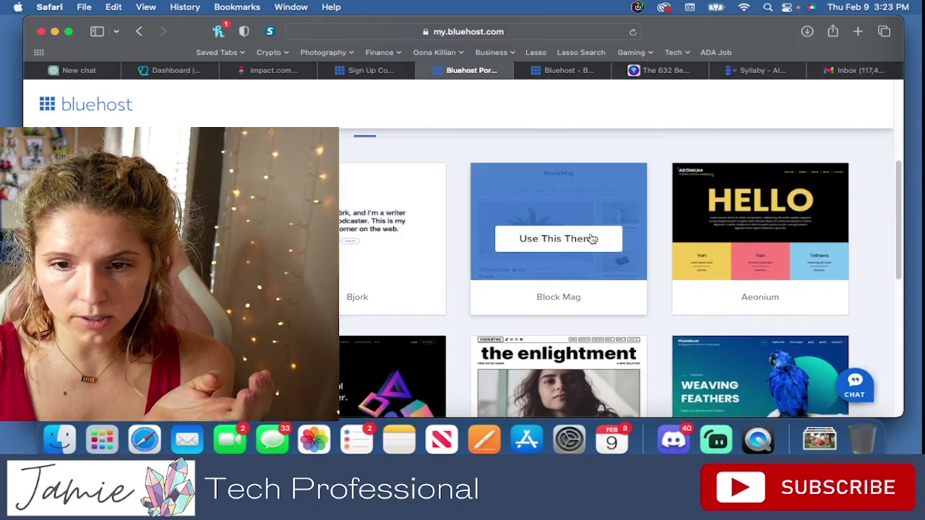
{"action": "scroll", "coordinate": [568, 271], "scroll_direction": "down", "scroll_amount": 1}
{"action": "scroll", "coordinate": [568, 270], "scroll_direction": "down", "scroll_amount": 2}
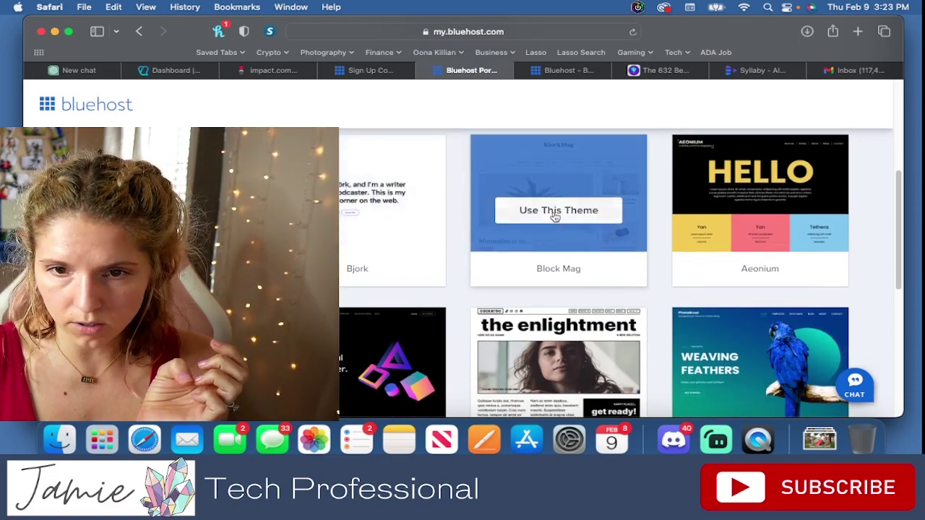
{"action": "left_click", "coordinate": [549, 220]}
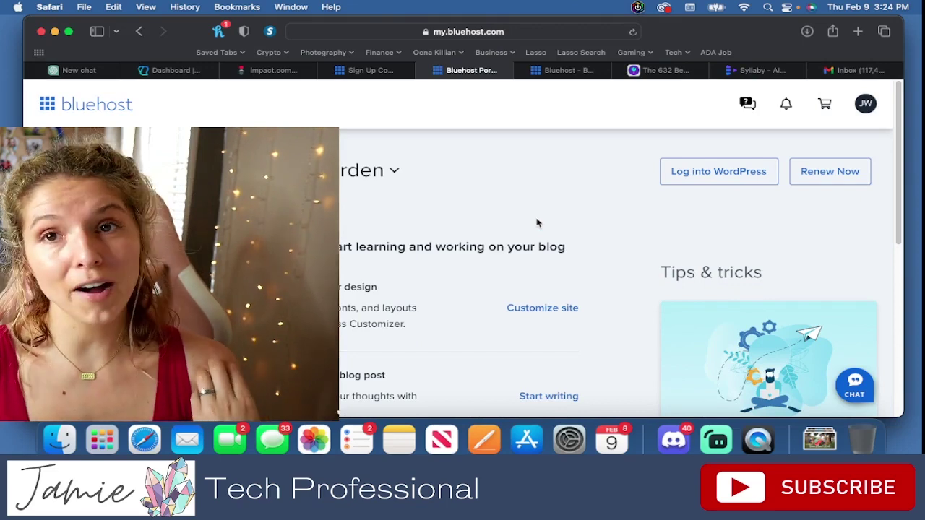
{"action": "scroll", "coordinate": [536, 222], "scroll_direction": "down", "scroll_amount": 1}
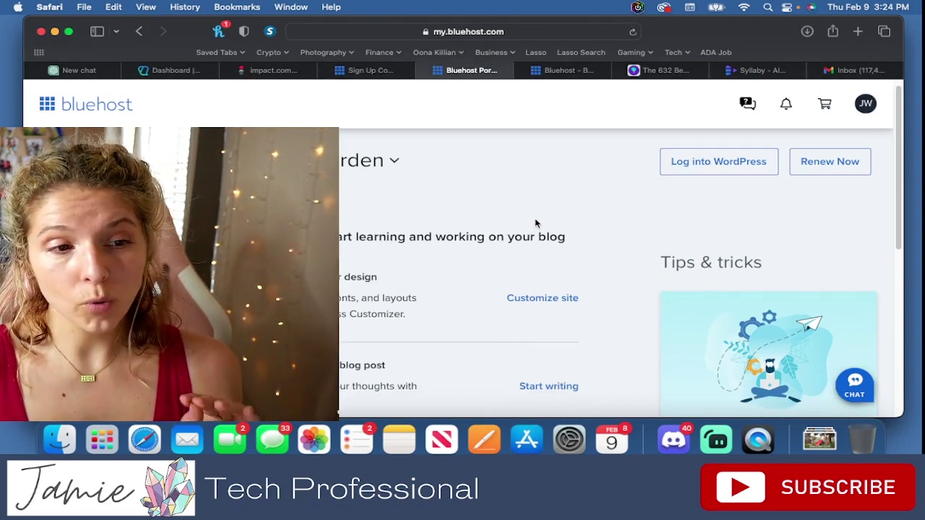
{"action": "scroll", "coordinate": [536, 222], "scroll_direction": "down", "scroll_amount": 1}
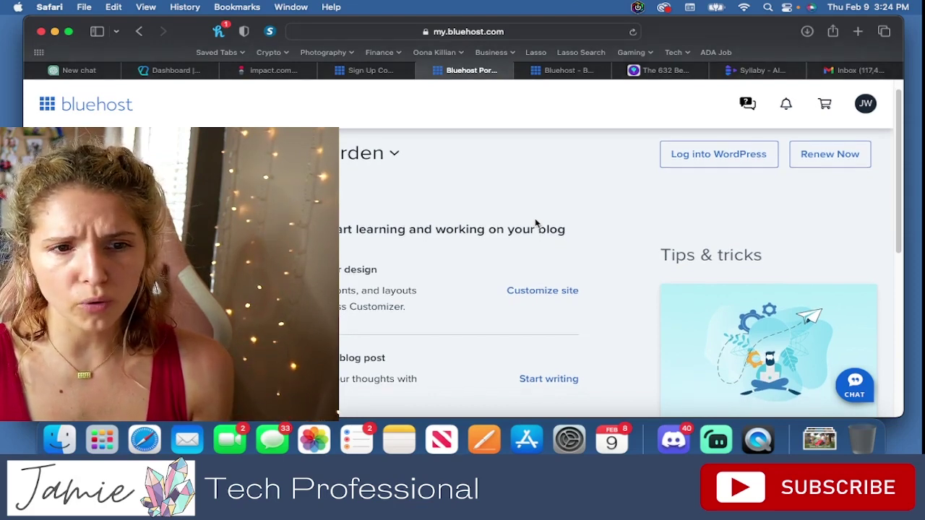
{"action": "scroll", "coordinate": [536, 223], "scroll_direction": "down", "scroll_amount": 1}
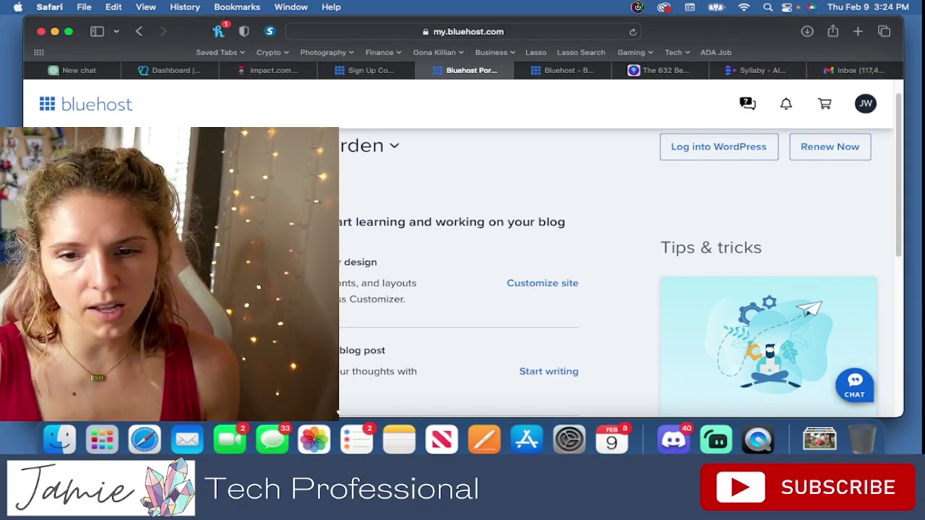
Step: Launch Customize site from Bluehost to reach the Gothic Moon Garden WordPress admin dashboard
{"action": "left_click", "coordinate": [540, 286]}
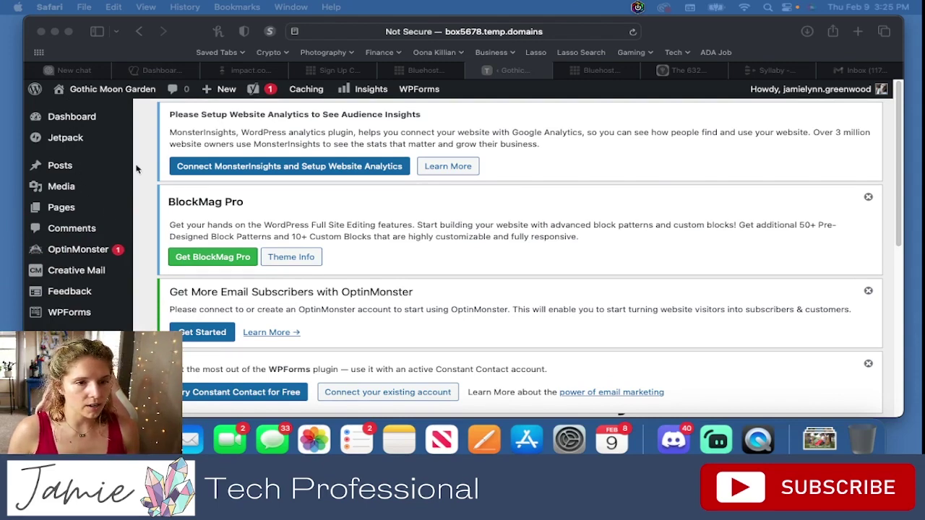
{"action": "left_click", "coordinate": [538, 169]}
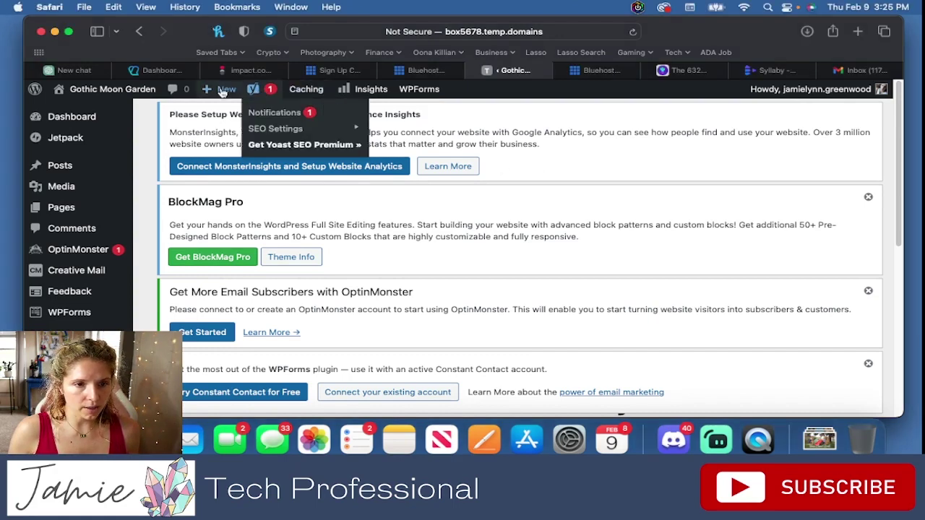
{"action": "mouse_move", "coordinate": [222, 91]}
{"action": "mouse_move", "coordinate": [129, 92]}
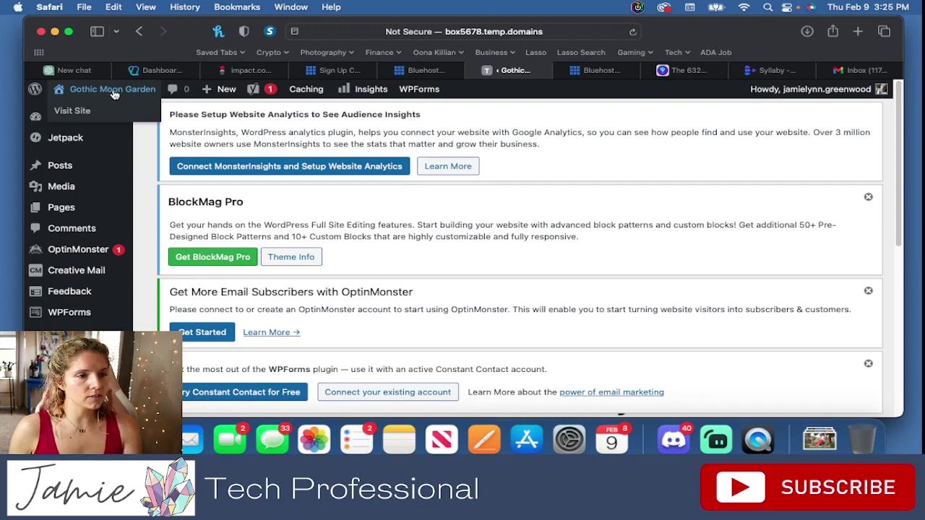
Step: Visit the live Gothic Moon Garden site and scroll through its 'Hello world!' front page
{"action": "left_click", "coordinate": [75, 112]}
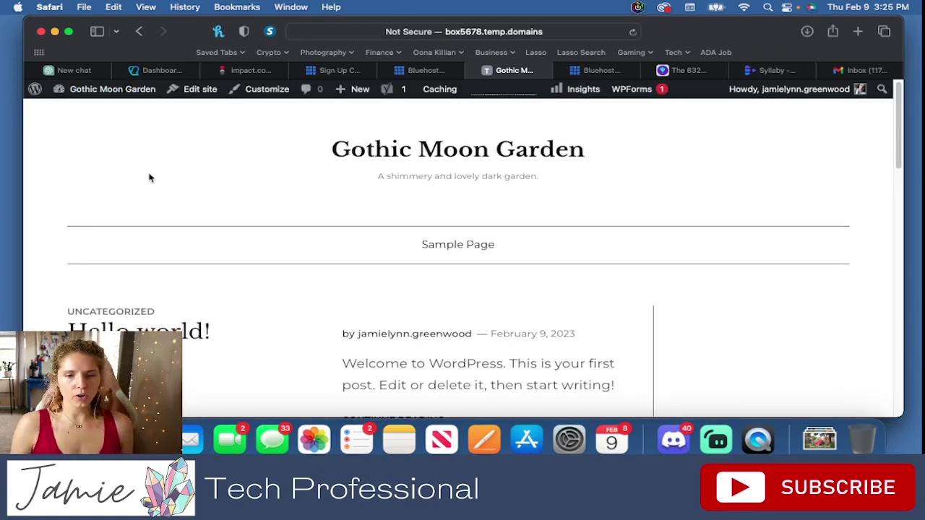
{"action": "scroll", "coordinate": [150, 181], "scroll_direction": "down", "scroll_amount": 3}
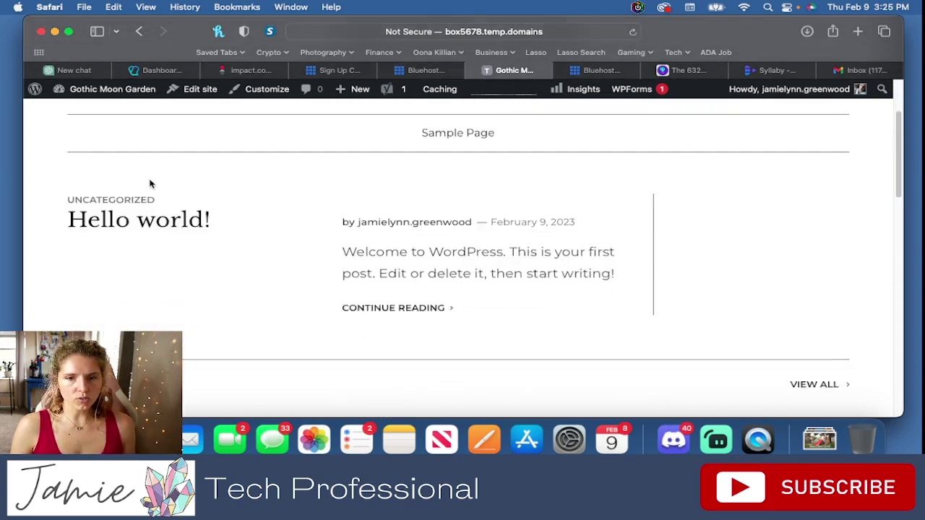
{"action": "scroll", "coordinate": [150, 183], "scroll_direction": "down", "scroll_amount": 5}
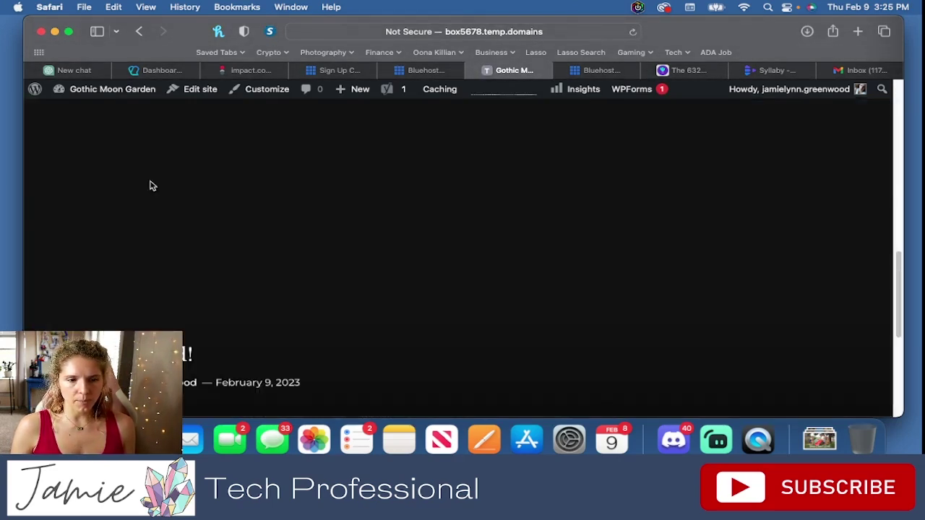
{"action": "scroll", "coordinate": [152, 186], "scroll_direction": "up", "scroll_amount": 10}
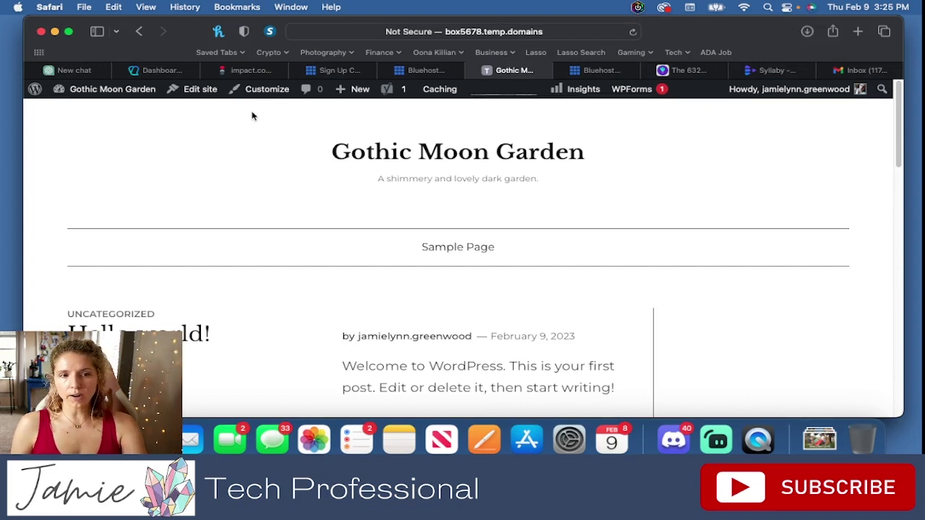
Step: Open the WordPress Customizer for Gothic Moon Garden, then start a blank Safari tab
{"action": "left_click", "coordinate": [261, 95]}
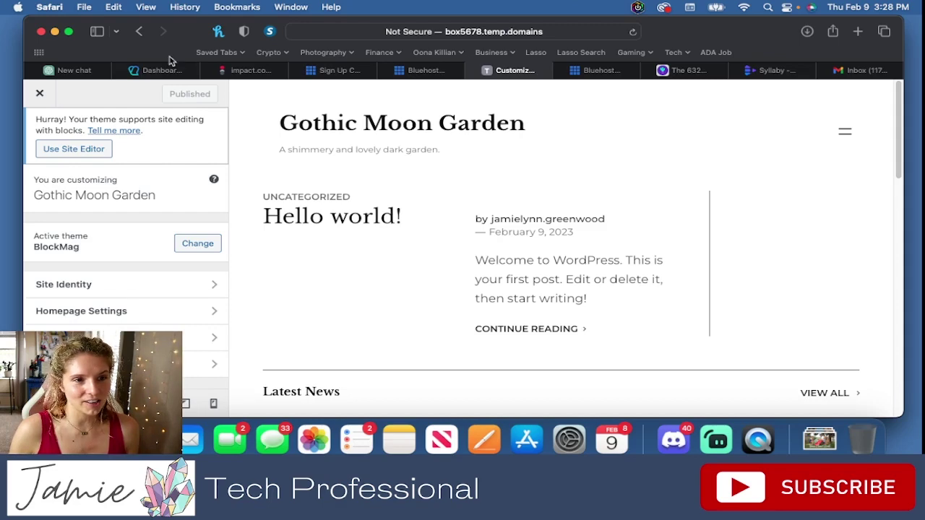
{"action": "left_click", "coordinate": [856, 32]}
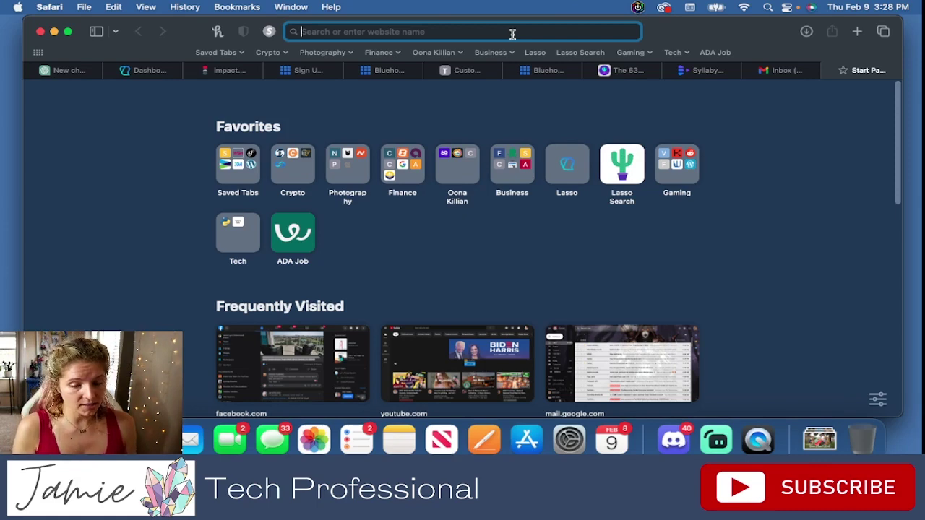
Step: Open Amazon.com Associates Central from the 'ama' suggestions and scroll its earnings overview
{"action": "type", "text": "amazon associates"}
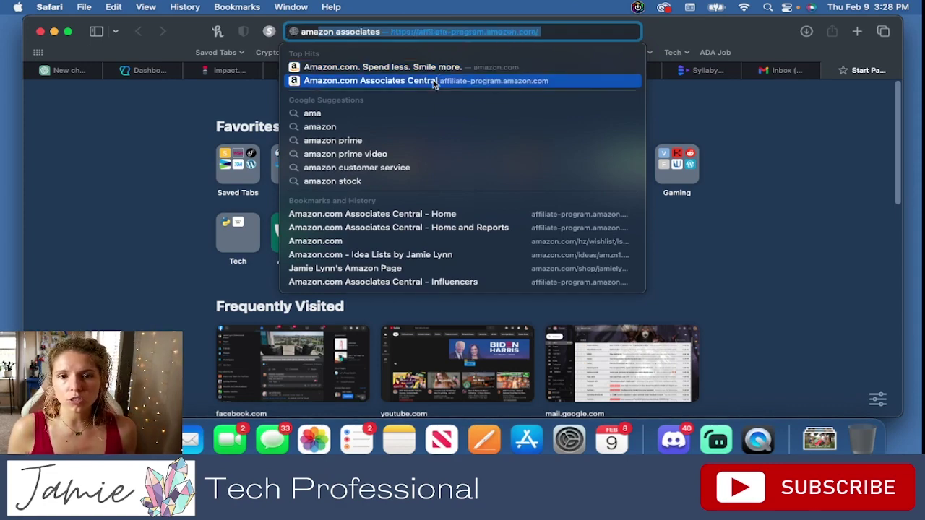
{"action": "left_click", "coordinate": [433, 81]}
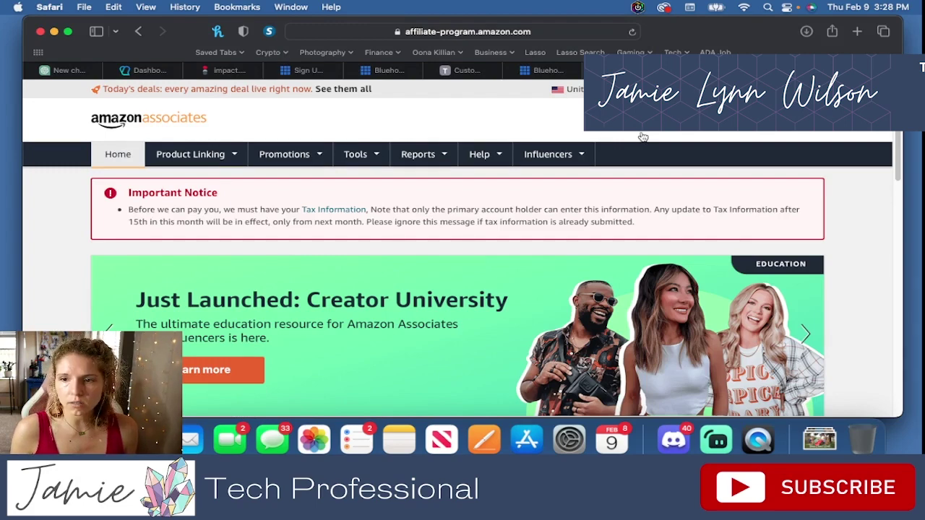
{"action": "scroll", "coordinate": [643, 137], "scroll_direction": "down", "scroll_amount": 1}
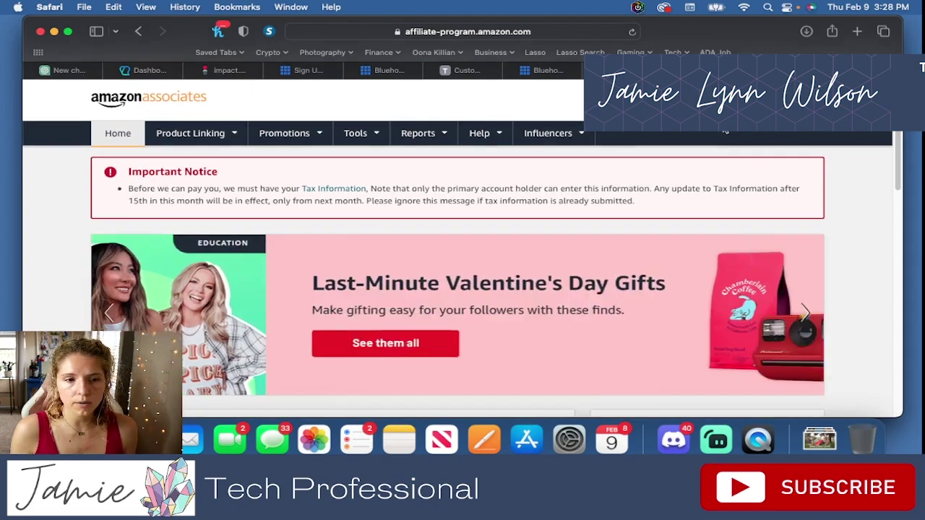
{"action": "scroll", "coordinate": [609, 130], "scroll_direction": "down", "scroll_amount": 5}
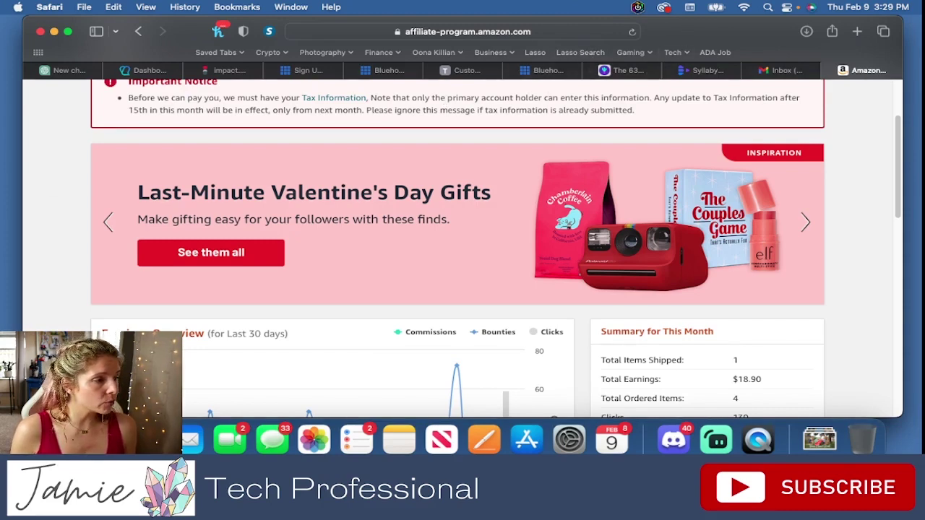
Step: Check the Syllaby, inbox and Amazon tabs, then load jamielynn.tech in a new tab
{"action": "left_click", "coordinate": [704, 70]}
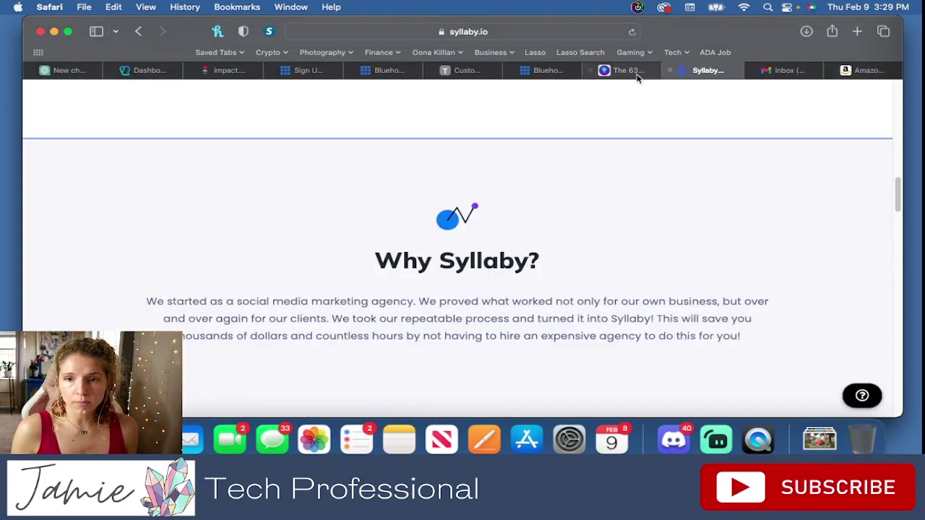
{"action": "left_click", "coordinate": [781, 71]}
{"action": "left_click", "coordinate": [867, 70]}
{"action": "left_click", "coordinate": [857, 31]}
{"action": "type", "text": "jamielynn.tech"}
{"action": "key", "text": "Return"}
Step: Open the affiliate marketing roadmap post and scroll to its Step 2 affiliate account links
{"action": "scroll", "coordinate": [477, 282], "scroll_direction": "down", "scroll_amount": 5}
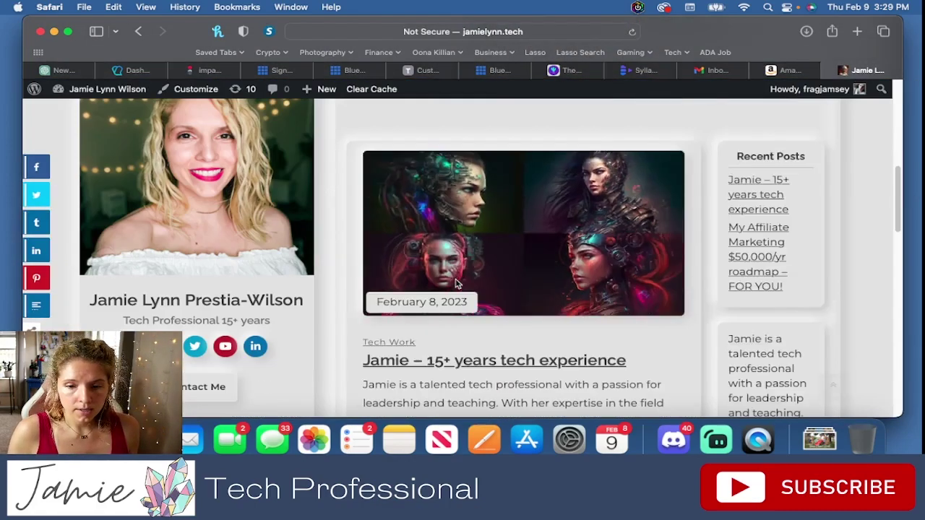
{"action": "scroll", "coordinate": [457, 285], "scroll_direction": "down", "scroll_amount": 3}
{"action": "left_click", "coordinate": [469, 250]}
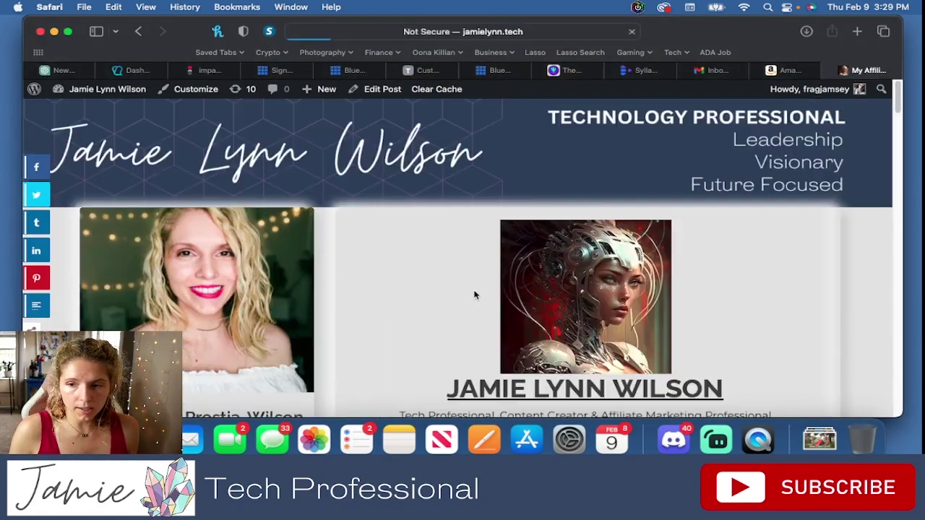
{"action": "scroll", "coordinate": [472, 293], "scroll_direction": "down", "scroll_amount": 5}
{"action": "scroll", "coordinate": [474, 293], "scroll_direction": "down", "scroll_amount": 15}
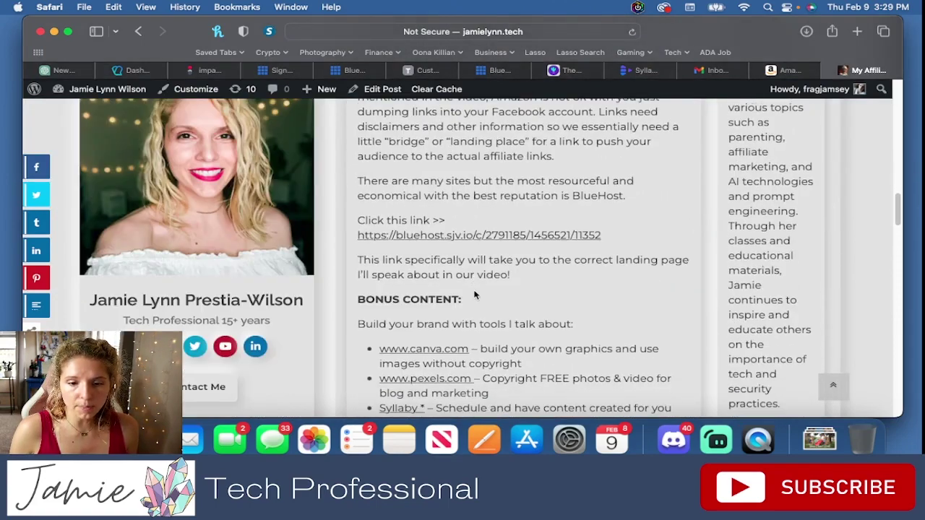
{"action": "scroll", "coordinate": [474, 292], "scroll_direction": "down", "scroll_amount": 2}
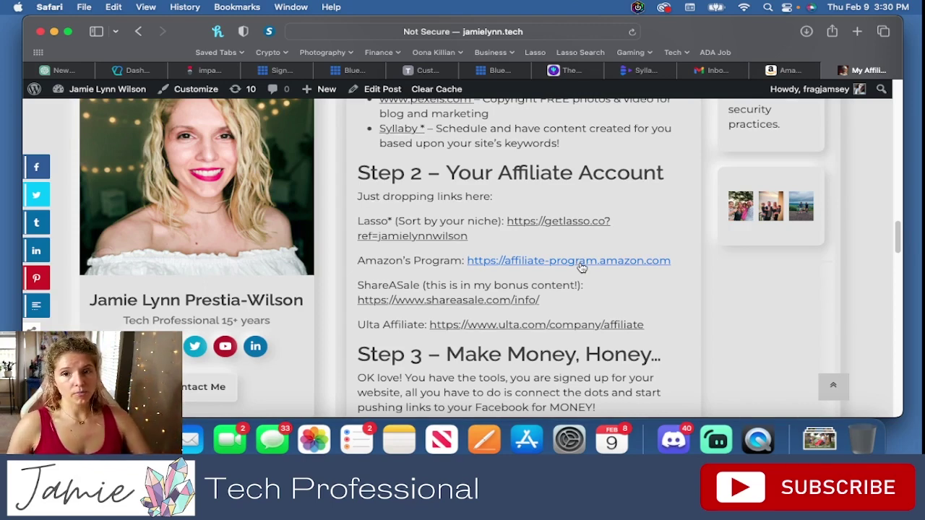
{"action": "scroll", "coordinate": [544, 214], "scroll_direction": "down", "scroll_amount": 1}
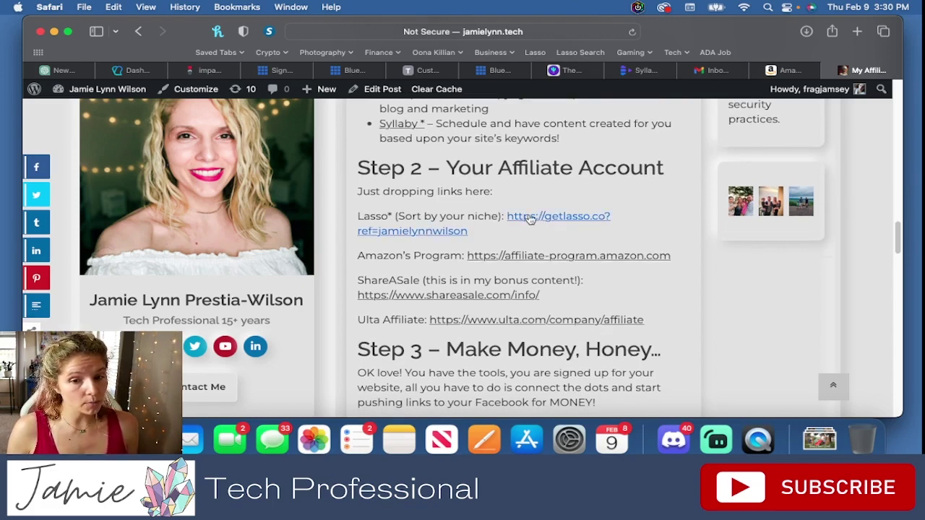
Step: Switch to the Lasso Home Decor tab and open the full list of affiliate niches
{"action": "left_click", "coordinate": [571, 73]}
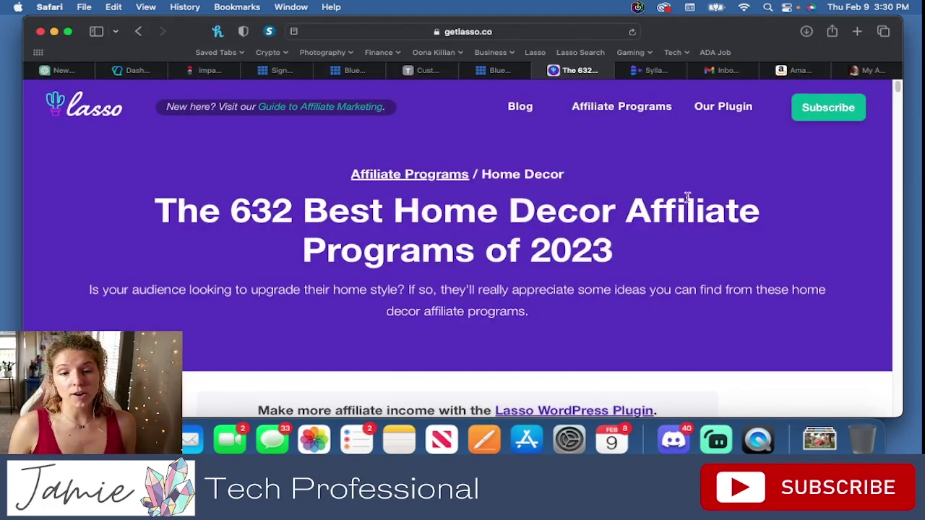
{"action": "mouse_move", "coordinate": [606, 116]}
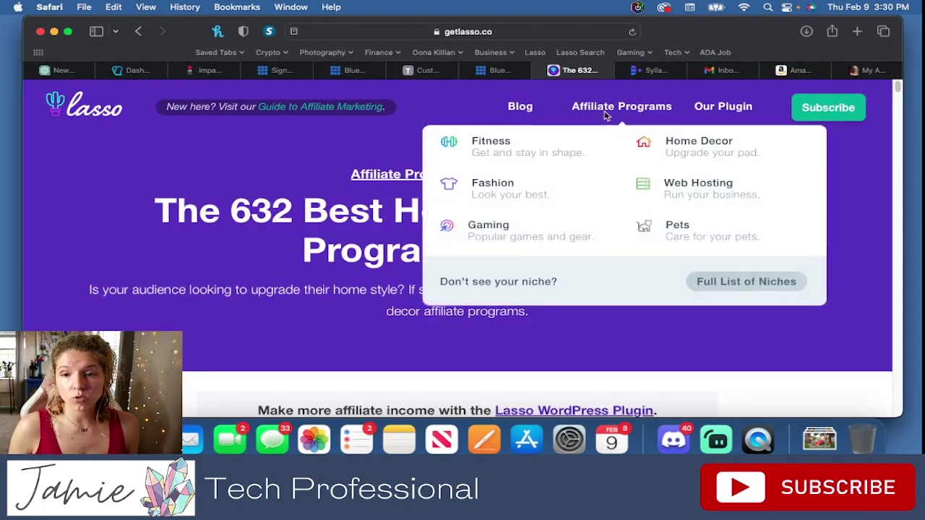
{"action": "left_click", "coordinate": [724, 286]}
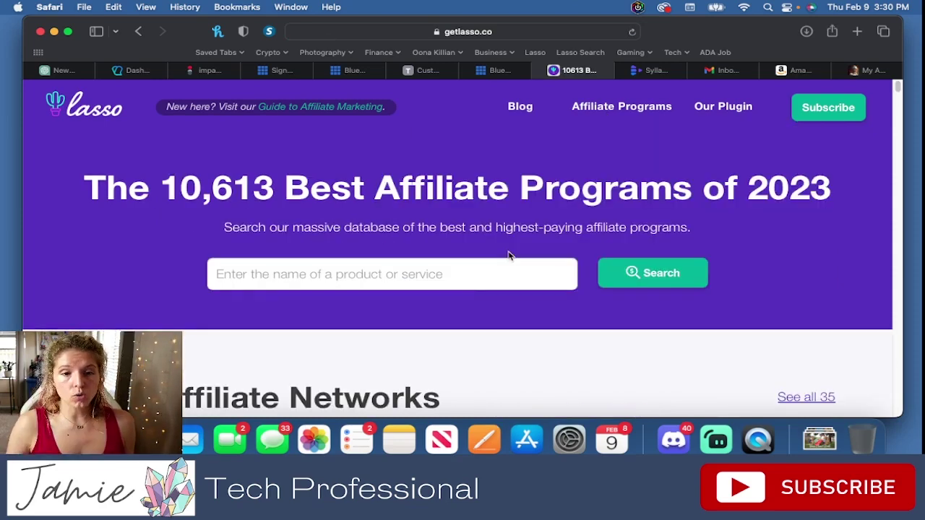
Step: Scroll past the airline and alcohol programs to Best All-Around Affiliate Programs
{"action": "scroll", "coordinate": [508, 255], "scroll_direction": "down", "scroll_amount": 10}
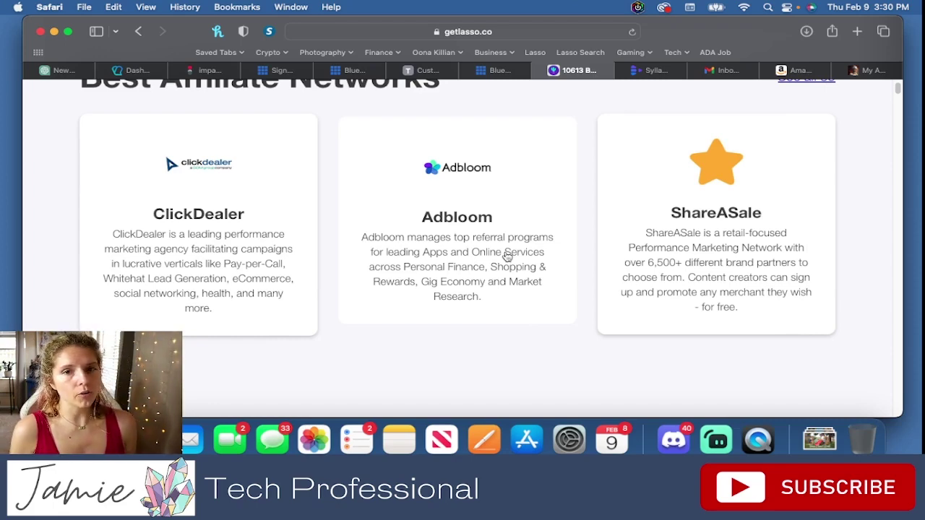
{"action": "scroll", "coordinate": [508, 257], "scroll_direction": "down", "scroll_amount": 10}
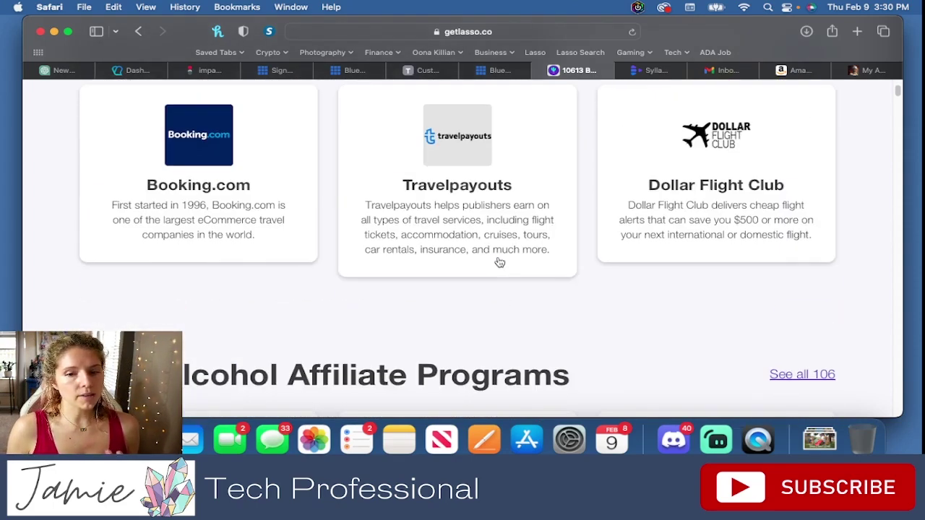
{"action": "scroll", "coordinate": [499, 262], "scroll_direction": "up", "scroll_amount": 1}
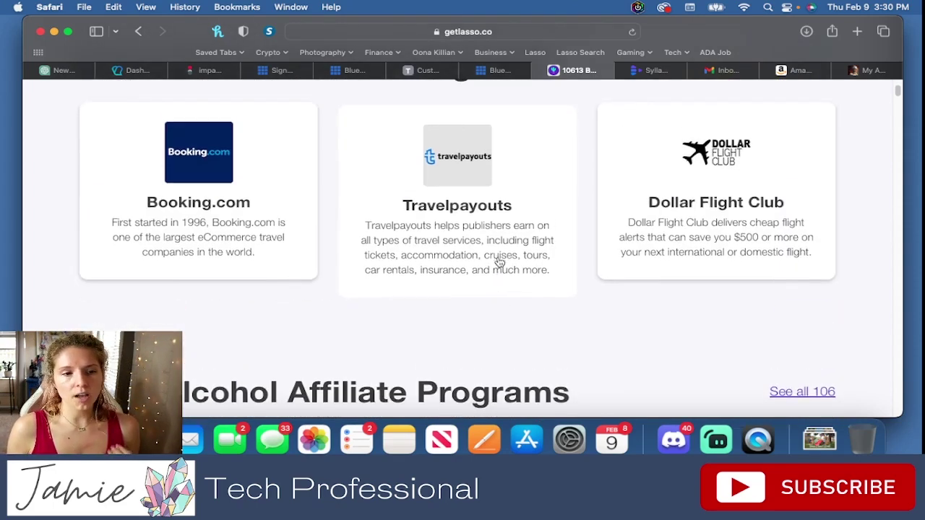
{"action": "scroll", "coordinate": [497, 262], "scroll_direction": "up", "scroll_amount": 1}
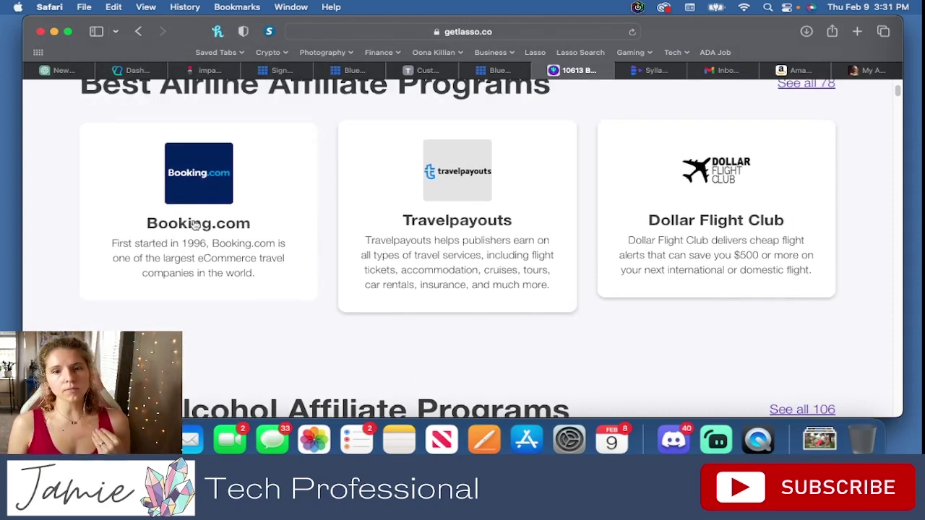
{"action": "scroll", "coordinate": [195, 225], "scroll_direction": "down", "scroll_amount": 13}
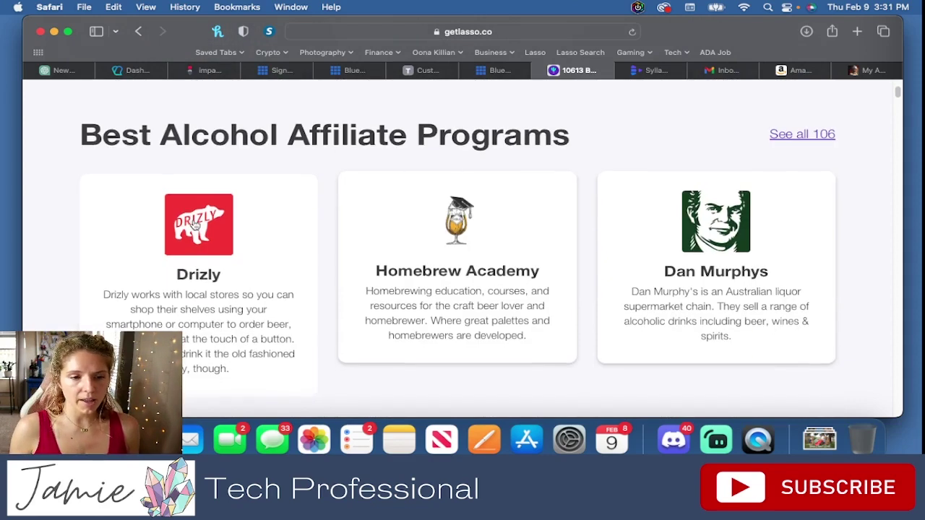
{"action": "scroll", "coordinate": [216, 244], "scroll_direction": "down", "scroll_amount": 3}
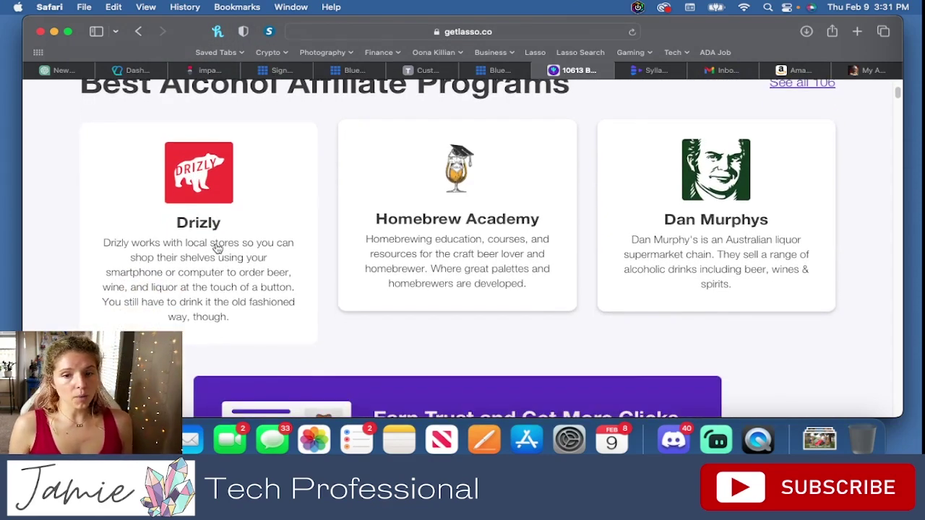
{"action": "scroll", "coordinate": [217, 248], "scroll_direction": "down", "scroll_amount": 4}
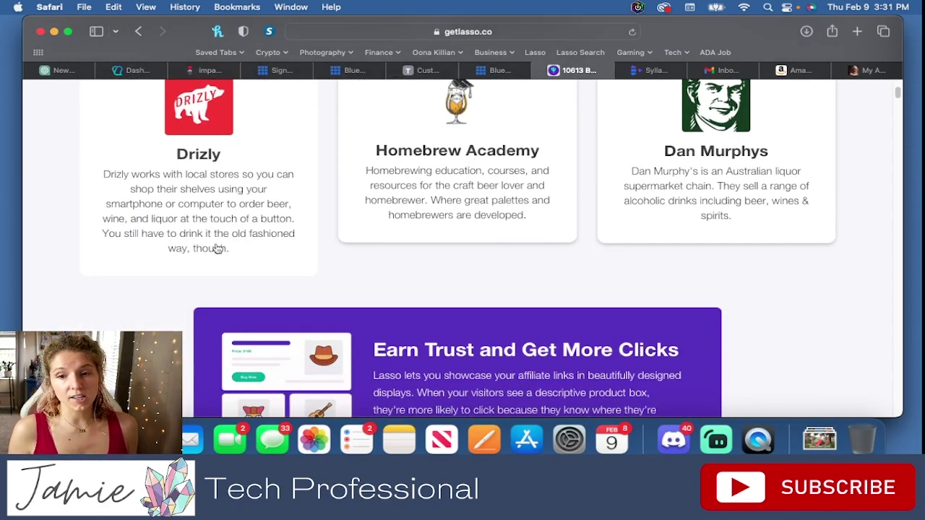
{"action": "scroll", "coordinate": [217, 246], "scroll_direction": "up", "scroll_amount": 15}
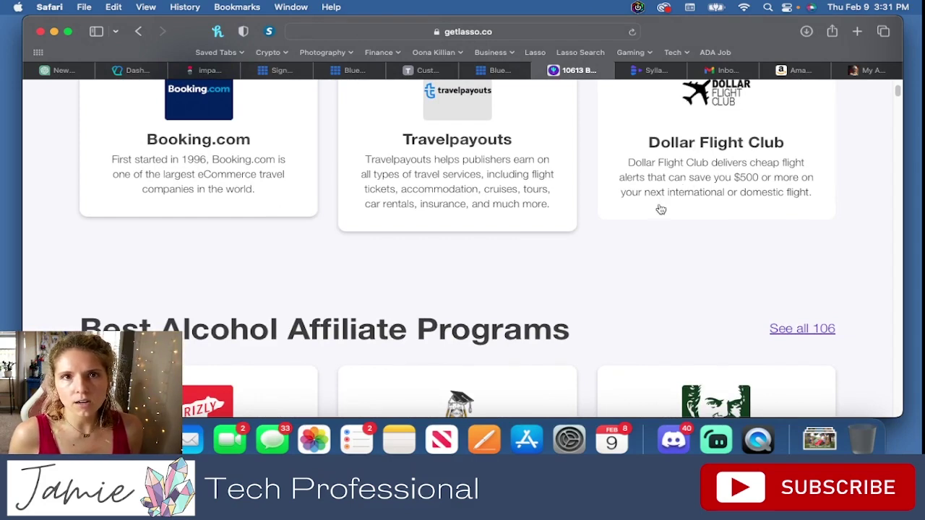
{"action": "scroll", "coordinate": [659, 209], "scroll_direction": "down", "scroll_amount": 5}
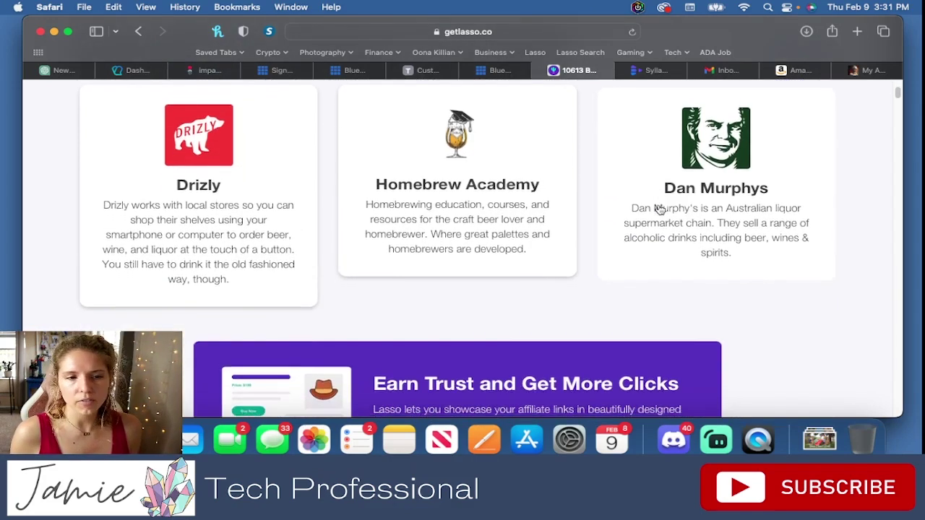
{"action": "scroll", "coordinate": [563, 225], "scroll_direction": "down", "scroll_amount": 8}
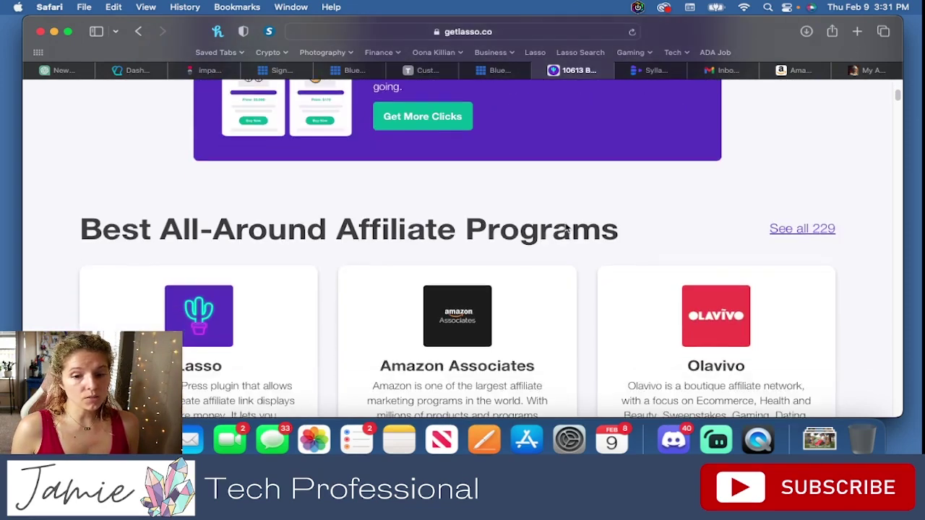
Step: Scroll past All-Around and Antivirus to the Art section with Adobe, Minted and Birch Lane Professional
{"action": "scroll", "coordinate": [567, 228], "scroll_direction": "down", "scroll_amount": 3}
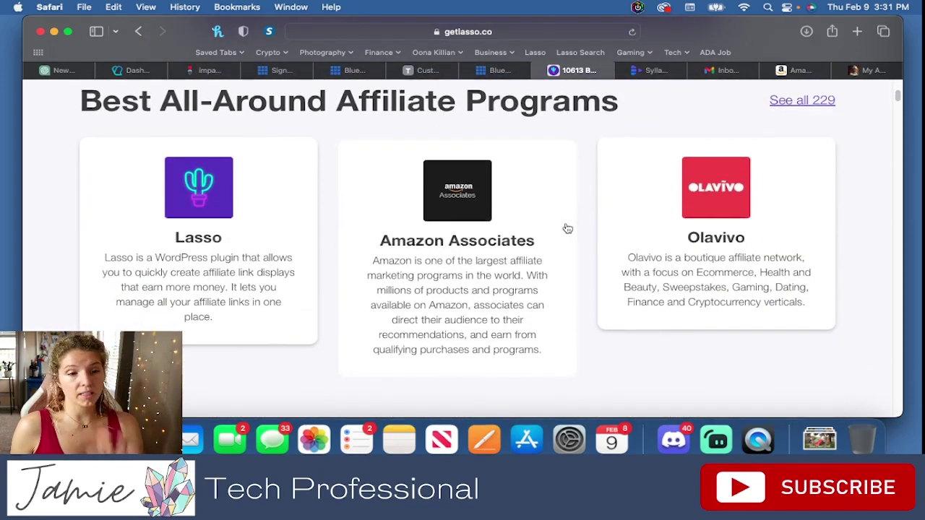
{"action": "scroll", "coordinate": [567, 228], "scroll_direction": "down", "scroll_amount": 4}
{"action": "scroll", "coordinate": [567, 228], "scroll_direction": "down", "scroll_amount": 5}
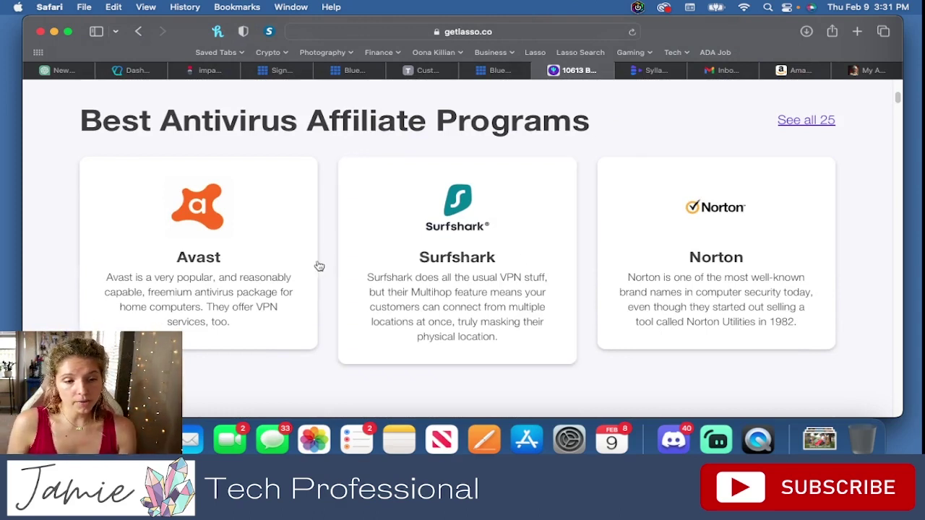
{"action": "scroll", "coordinate": [497, 269], "scroll_direction": "down", "scroll_amount": 7}
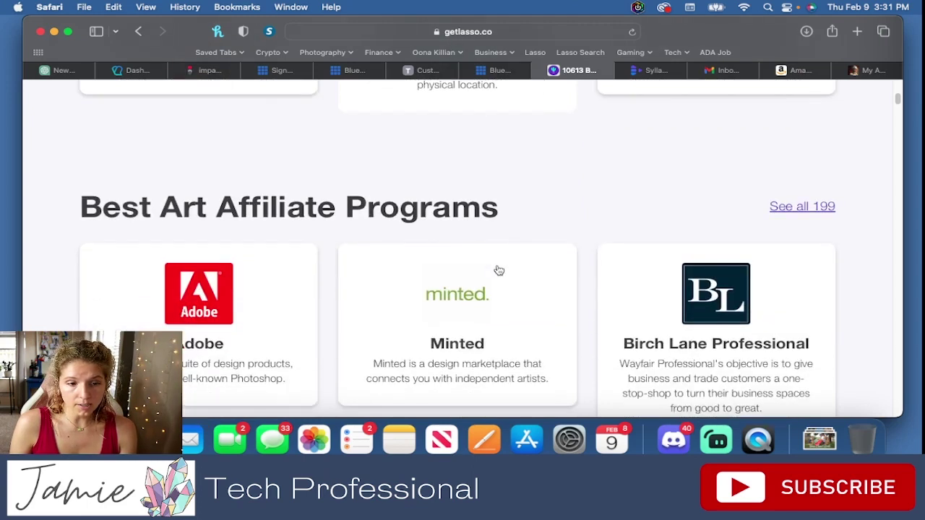
{"action": "scroll", "coordinate": [498, 270], "scroll_direction": "down", "scroll_amount": 1}
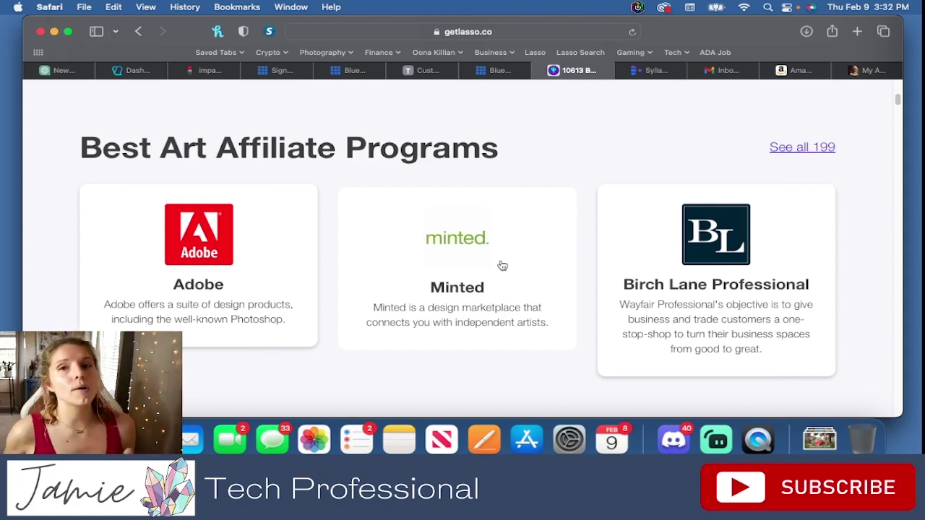
Step: Scroll past Automotive and the newsletter box to the 210 Baby Products programs (Jane Preferred, Flannels, Kohl's)
{"action": "scroll", "coordinate": [495, 268], "scroll_direction": "down", "scroll_amount": 1}
{"action": "scroll", "coordinate": [494, 270], "scroll_direction": "down", "scroll_amount": 1}
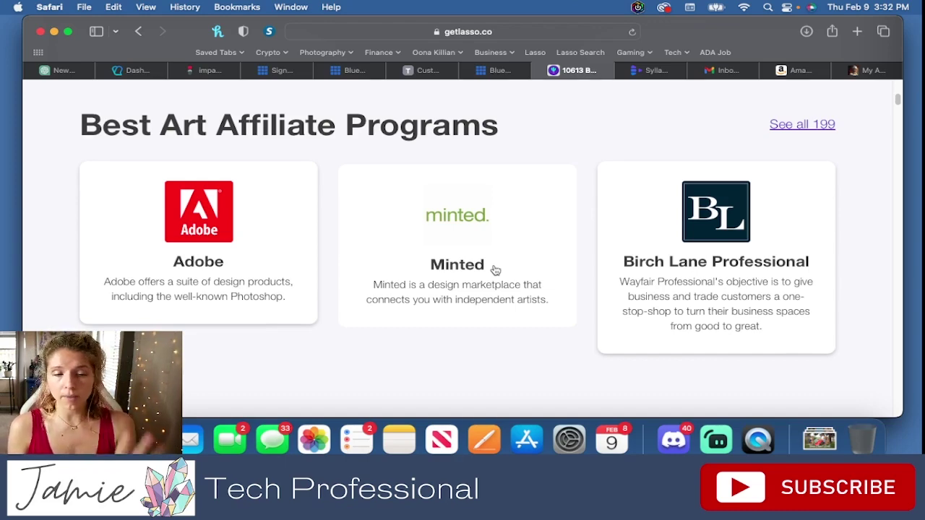
{"action": "scroll", "coordinate": [492, 271], "scroll_direction": "down", "scroll_amount": 2}
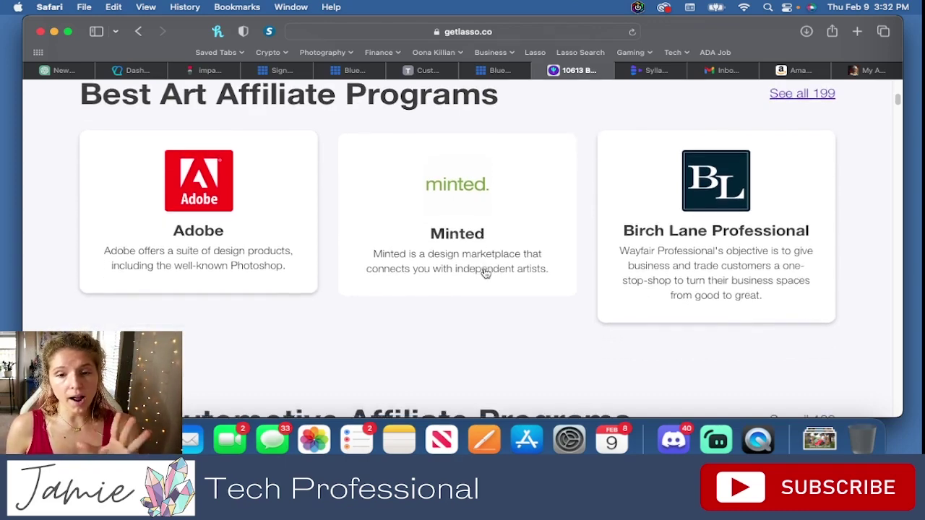
{"action": "scroll", "coordinate": [485, 273], "scroll_direction": "down", "scroll_amount": 5}
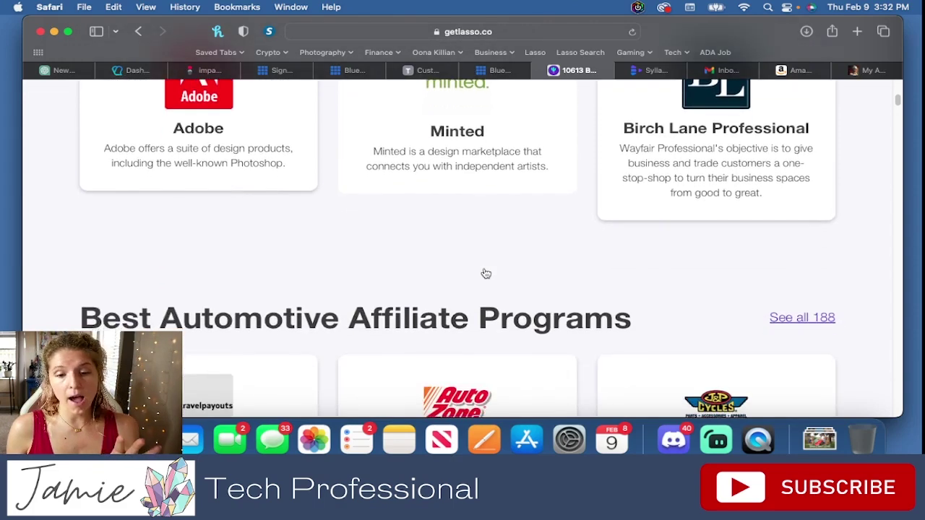
{"action": "scroll", "coordinate": [485, 273], "scroll_direction": "down", "scroll_amount": 5}
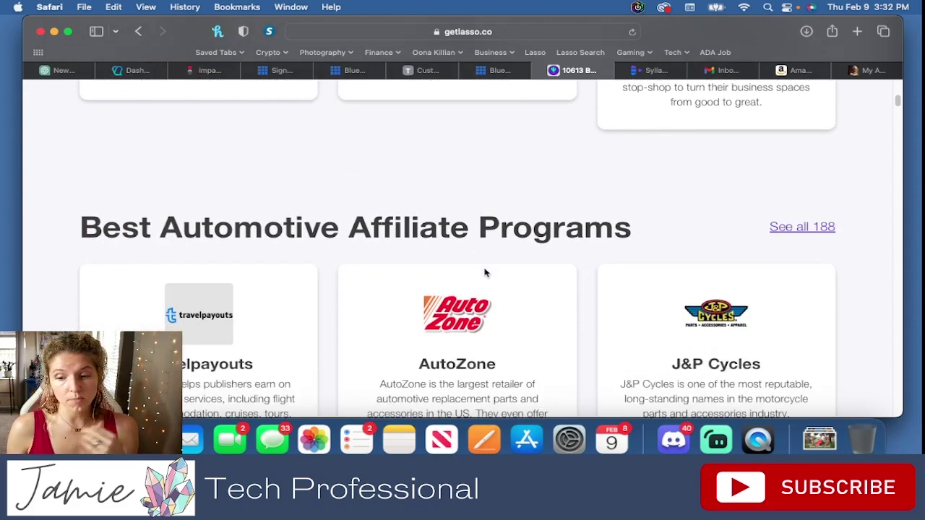
{"action": "scroll", "coordinate": [485, 273], "scroll_direction": "down", "scroll_amount": 1}
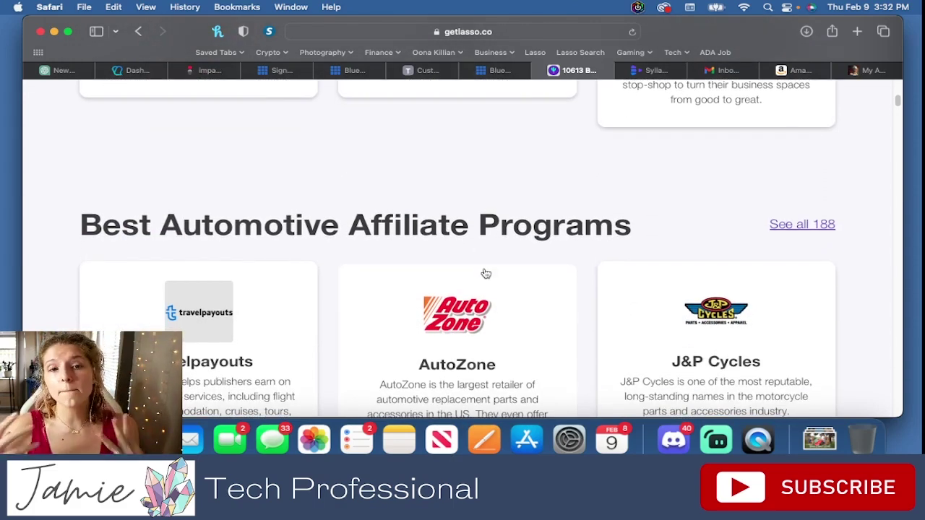
{"action": "scroll", "coordinate": [486, 274], "scroll_direction": "down", "scroll_amount": 3}
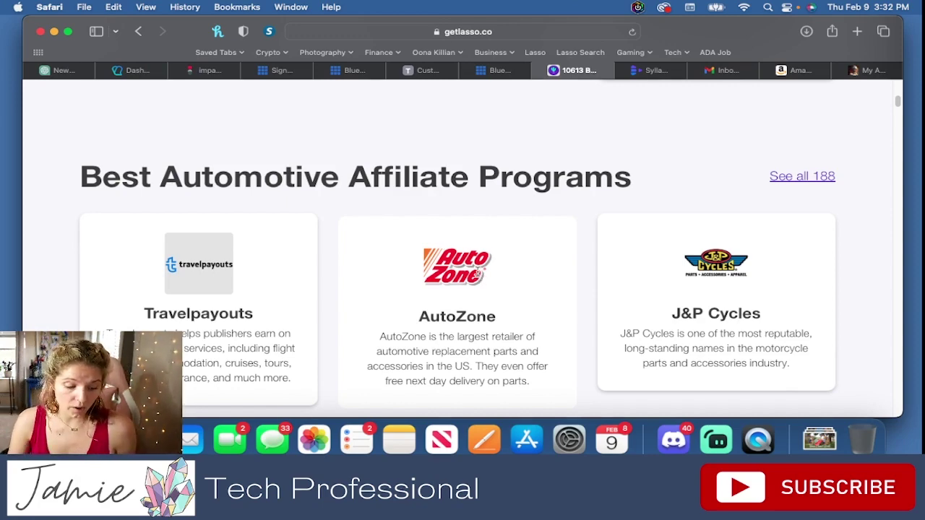
{"action": "scroll", "coordinate": [476, 272], "scroll_direction": "down", "scroll_amount": 1}
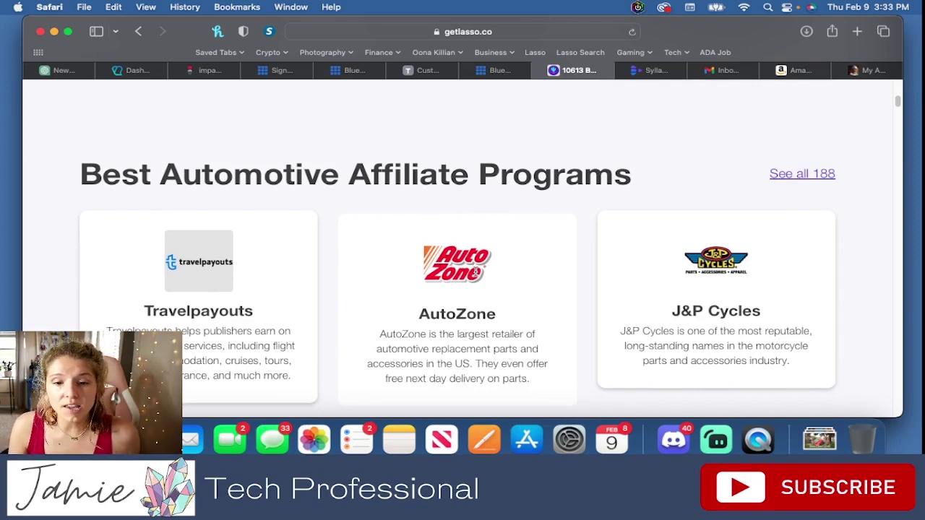
{"action": "scroll", "coordinate": [477, 272], "scroll_direction": "down", "scroll_amount": 10}
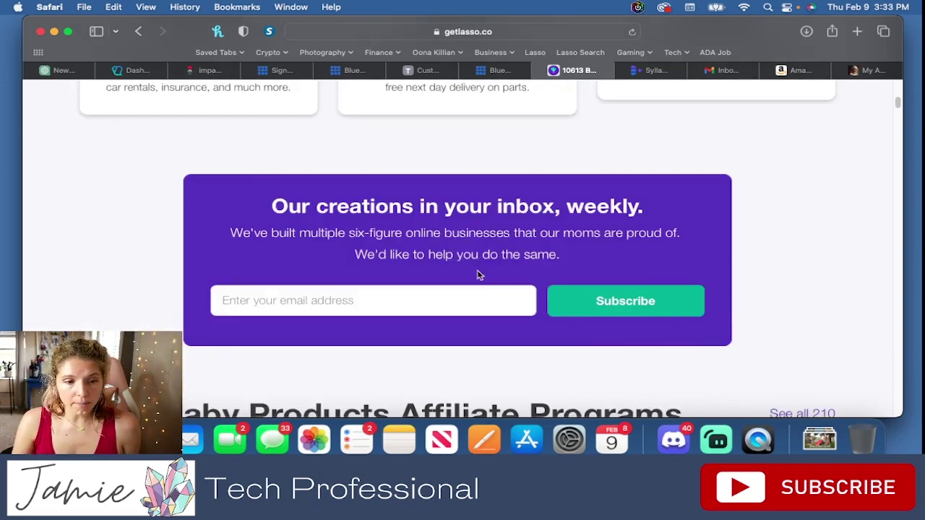
{"action": "scroll", "coordinate": [476, 275], "scroll_direction": "down", "scroll_amount": 3}
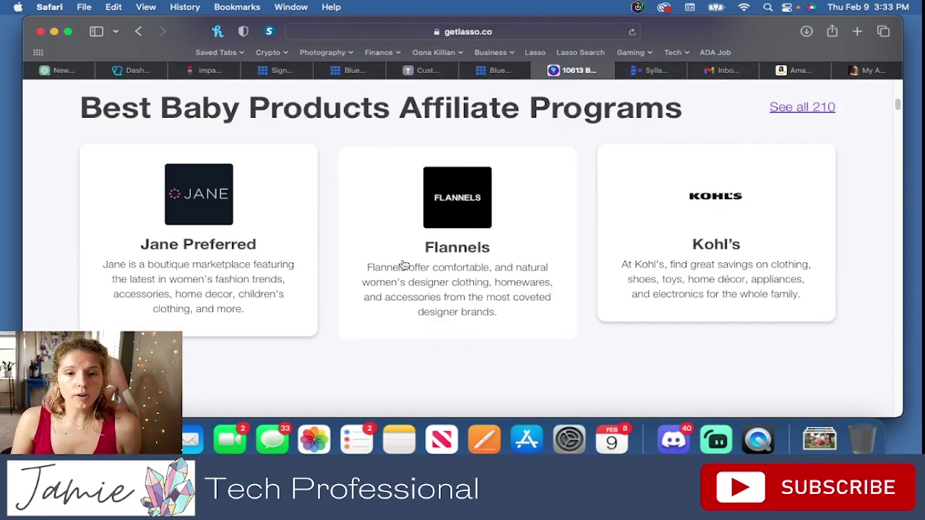
Step: Open all 210 Baby Products programs and scroll down to entry 10, Gap
{"action": "left_click", "coordinate": [790, 108]}
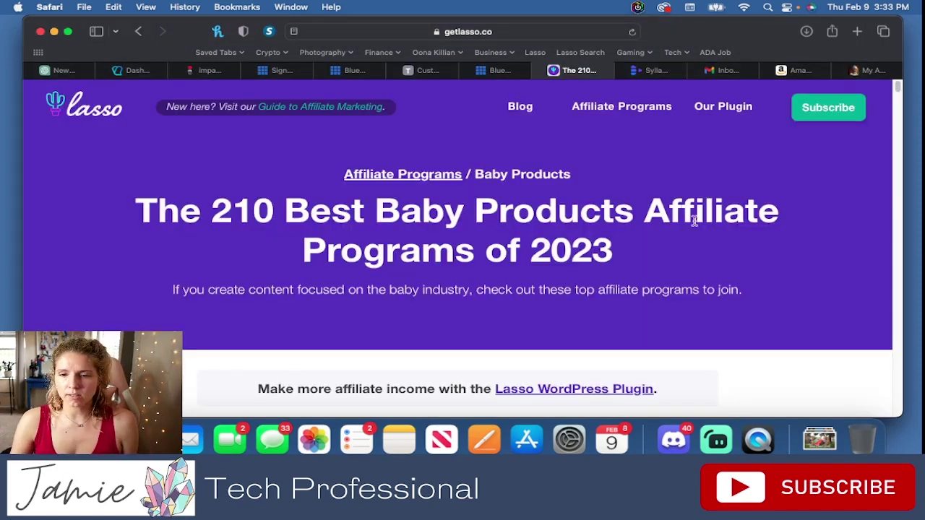
{"action": "scroll", "coordinate": [693, 222], "scroll_direction": "down", "scroll_amount": 8}
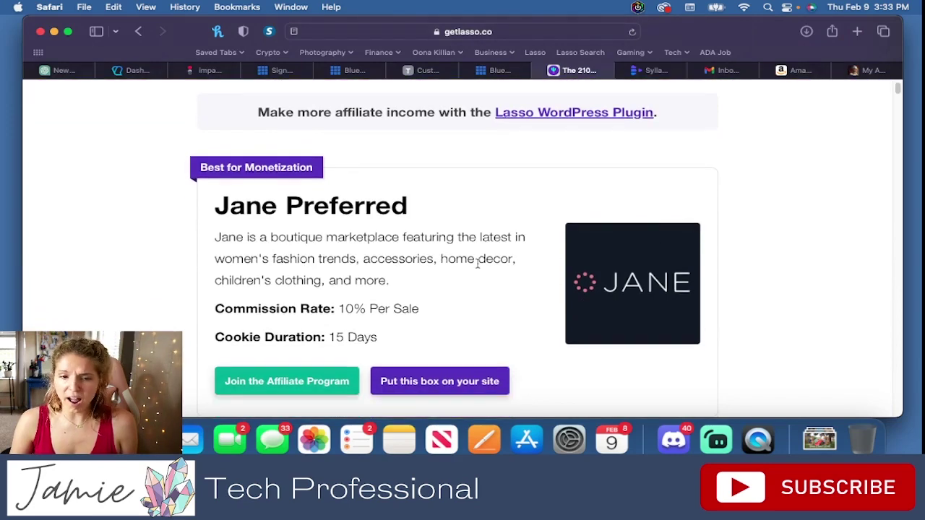
{"action": "scroll", "coordinate": [466, 254], "scroll_direction": "down", "scroll_amount": 7}
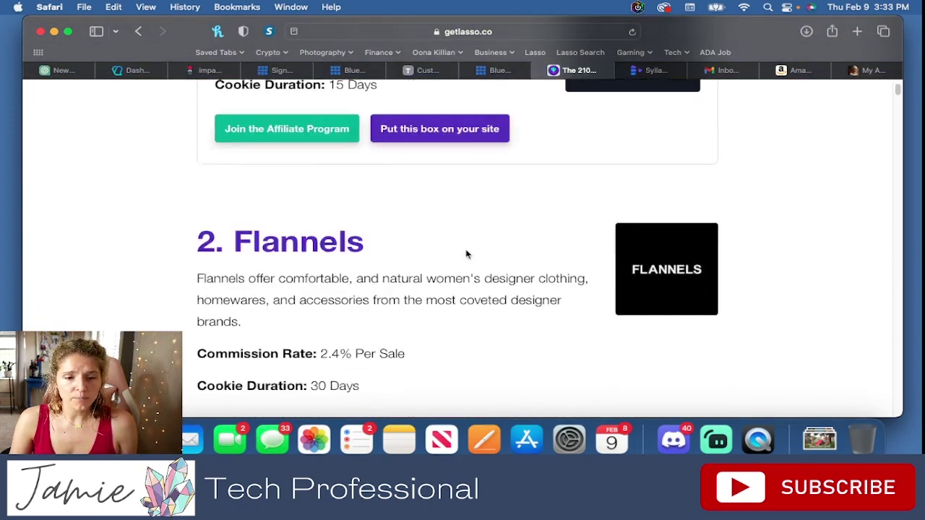
{"action": "scroll", "coordinate": [466, 254], "scroll_direction": "down", "scroll_amount": 5}
{"action": "scroll", "coordinate": [450, 205], "scroll_direction": "down", "scroll_amount": 7}
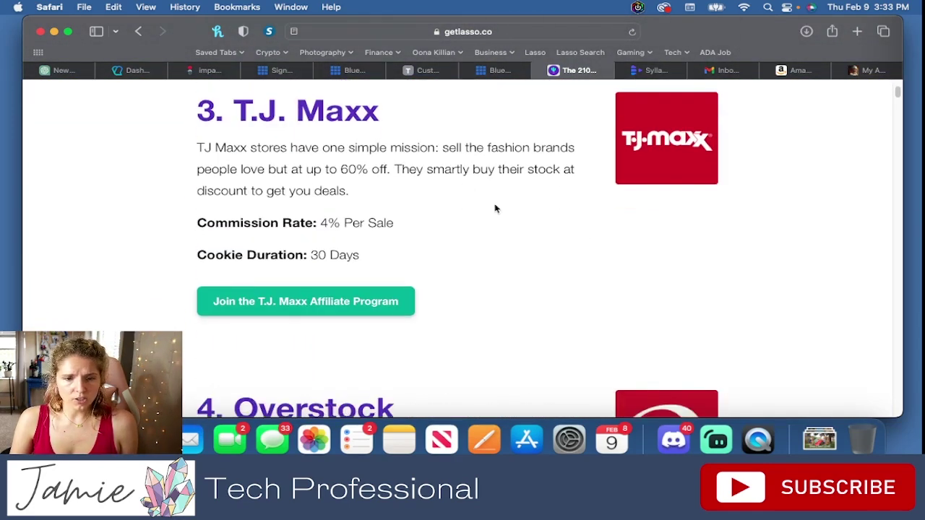
{"action": "scroll", "coordinate": [378, 214], "scroll_direction": "down", "scroll_amount": 2}
{"action": "scroll", "coordinate": [354, 192], "scroll_direction": "up", "scroll_amount": 2}
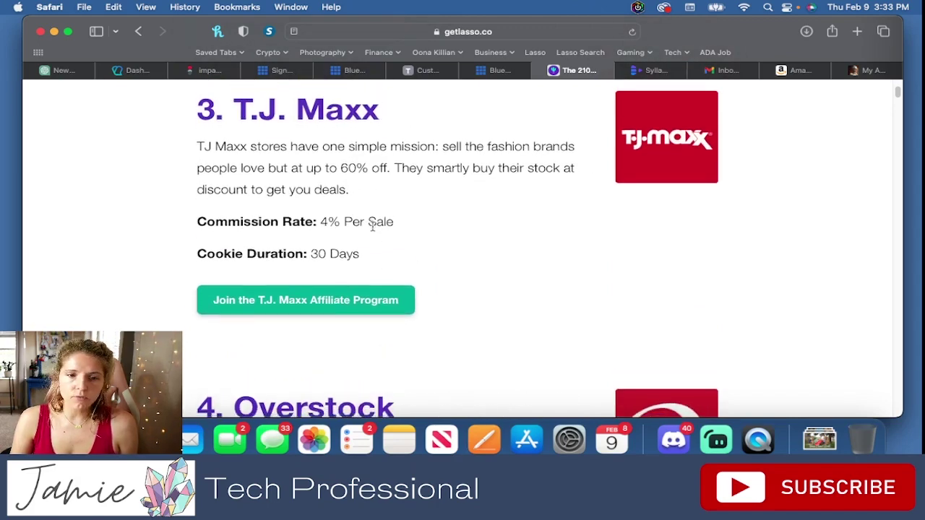
{"action": "scroll", "coordinate": [371, 226], "scroll_direction": "down", "scroll_amount": 8}
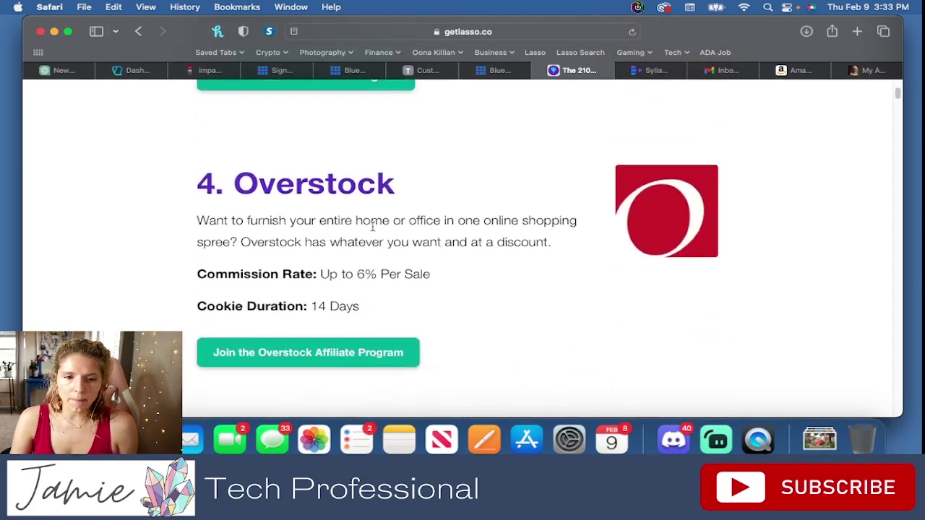
{"action": "scroll", "coordinate": [390, 265], "scroll_direction": "down", "scroll_amount": 8}
{"action": "scroll", "coordinate": [392, 269], "scroll_direction": "down", "scroll_amount": 3}
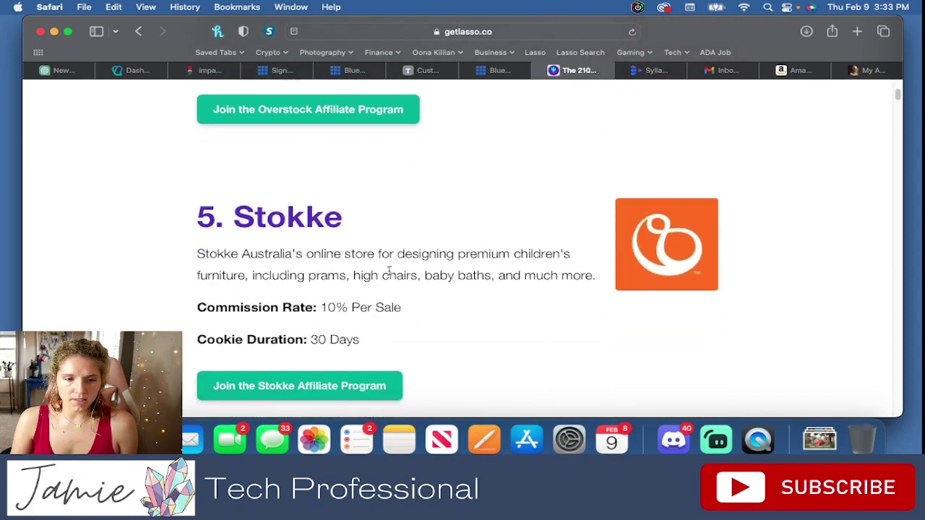
{"action": "scroll", "coordinate": [389, 282], "scroll_direction": "down", "scroll_amount": 15}
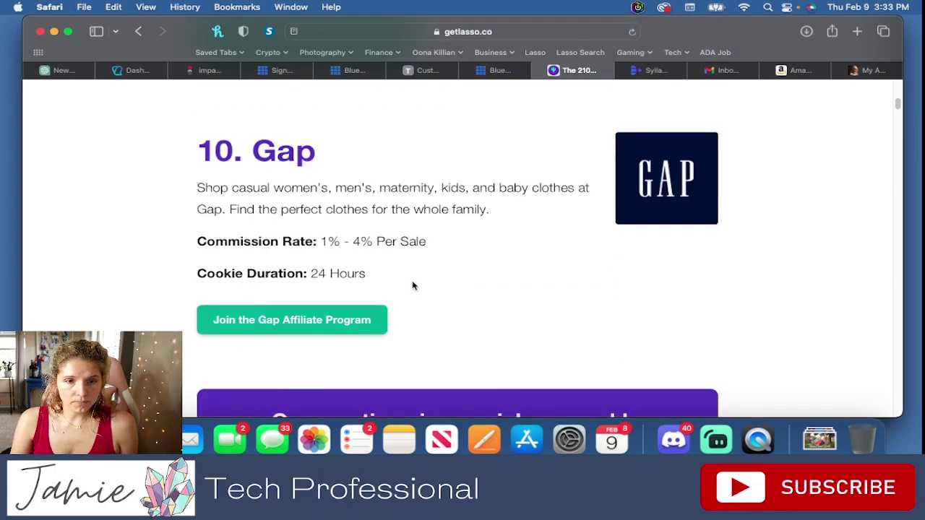
{"action": "scroll", "coordinate": [413, 285], "scroll_direction": "down", "scroll_amount": 1}
Step: Highlight Gap's 24-hour cookie duration line, then return to the directory
{"action": "left_click_drag", "start_coordinate": [366, 269], "coordinate": [189, 266]}
{"action": "triple_click", "coordinate": [320, 269]}
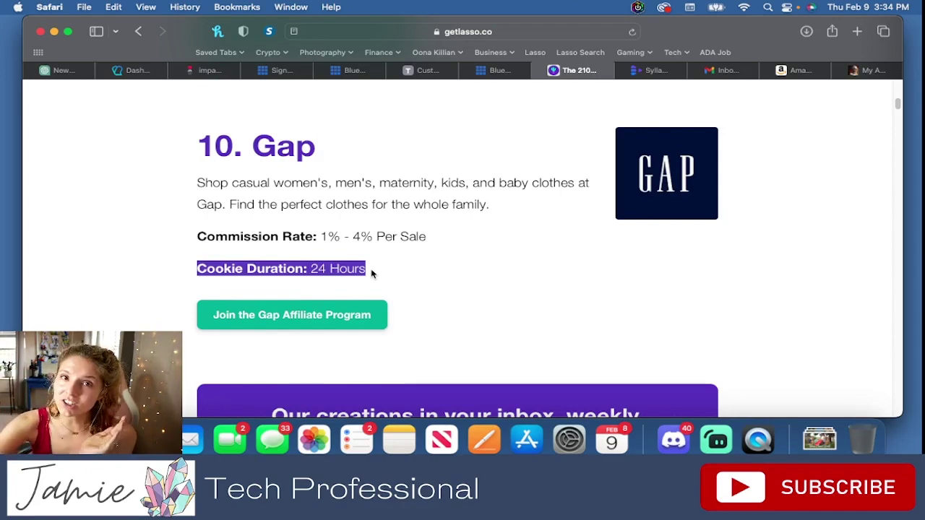
{"action": "key", "text": "super+bracketleft"}
Step: Go back to the directory, scroll to Best Blogger Affiliate Programs, and bring up the Adobe entry's link menu
{"action": "scroll", "coordinate": [625, 301], "scroll_direction": "down", "scroll_amount": 1}
{"action": "key", "text": "super+bracketleft"}
{"action": "scroll", "coordinate": [627, 309], "scroll_direction": "down", "scroll_amount": 2}
{"action": "scroll", "coordinate": [627, 310], "scroll_direction": "up", "scroll_amount": 3}
{"action": "scroll", "coordinate": [627, 312], "scroll_direction": "down", "scroll_amount": 1}
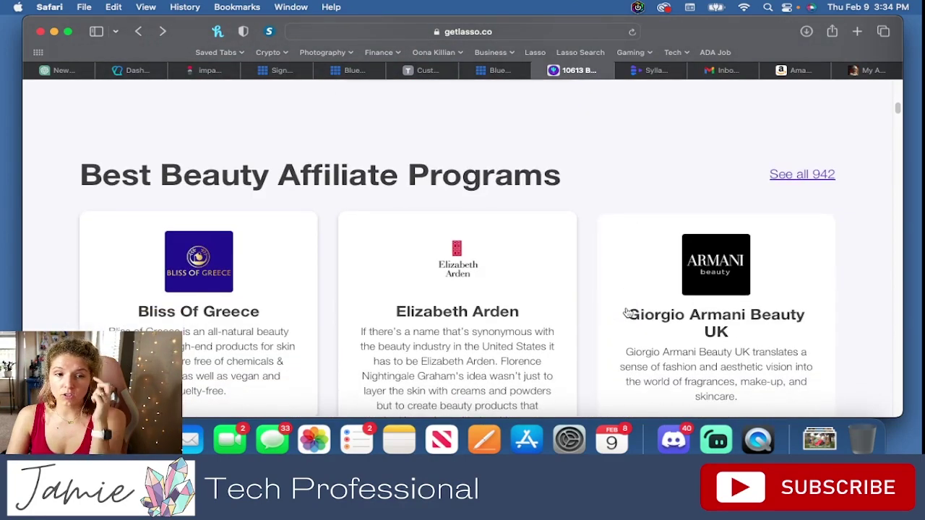
{"action": "scroll", "coordinate": [628, 307], "scroll_direction": "down", "scroll_amount": 2}
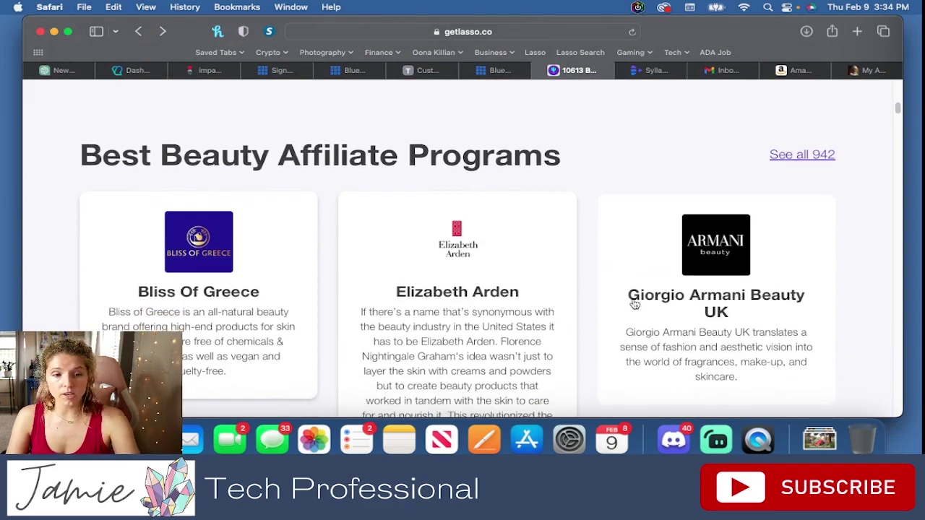
{"action": "scroll", "coordinate": [630, 299], "scroll_direction": "down", "scroll_amount": 3}
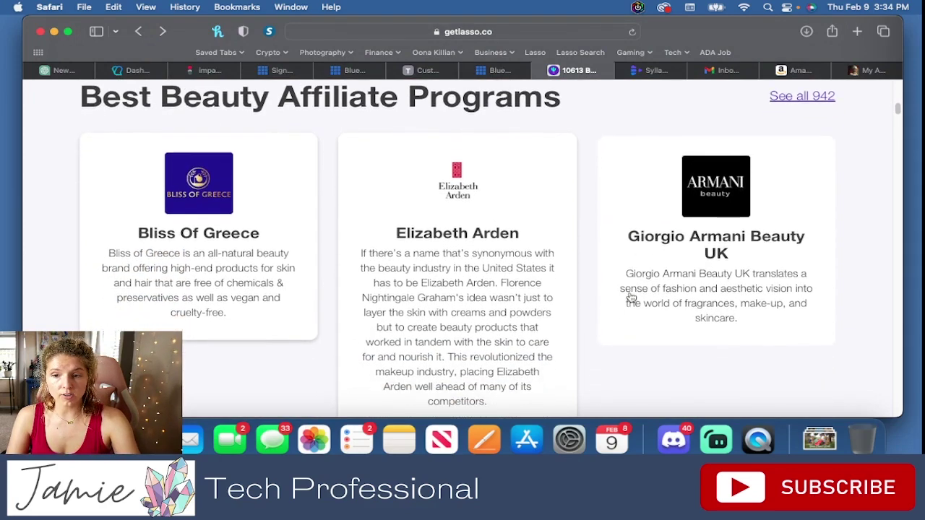
{"action": "scroll", "coordinate": [571, 272], "scroll_direction": "down", "scroll_amount": 10}
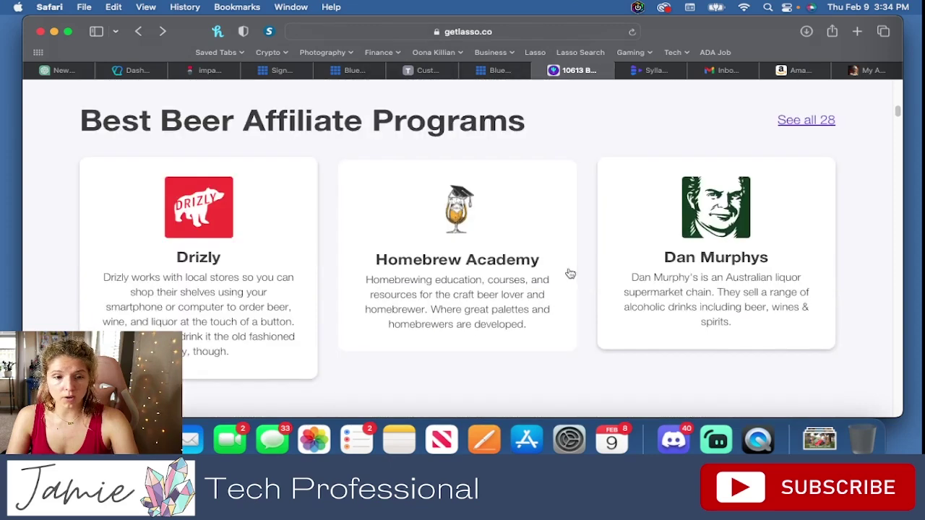
{"action": "scroll", "coordinate": [570, 273], "scroll_direction": "down", "scroll_amount": 5}
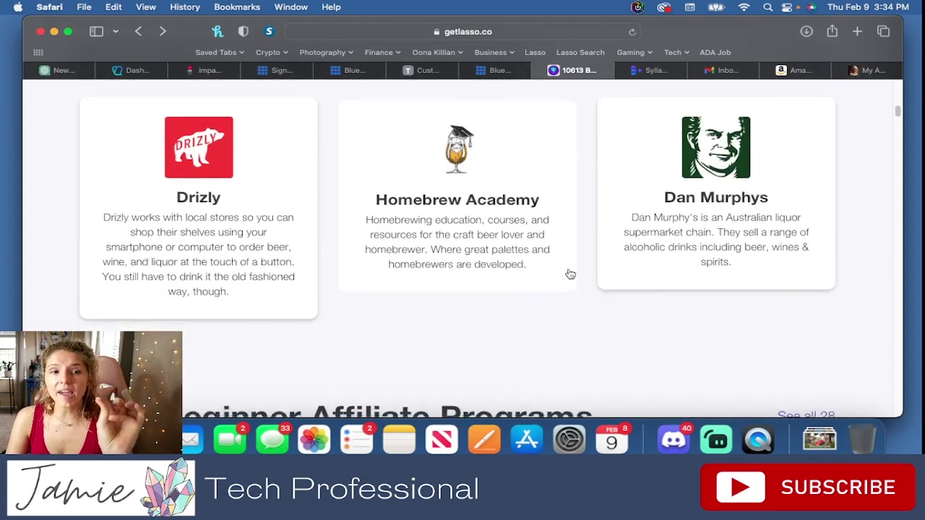
{"action": "scroll", "coordinate": [570, 274], "scroll_direction": "down", "scroll_amount": 12}
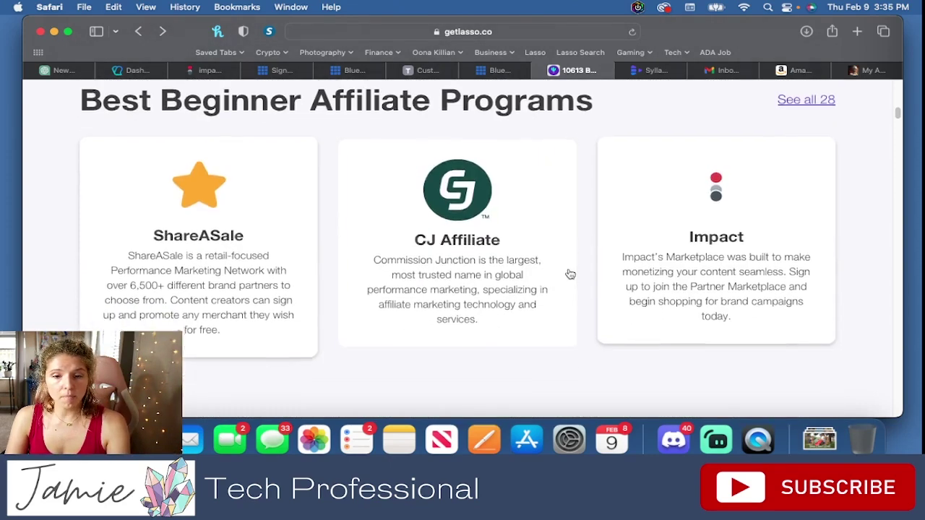
{"action": "scroll", "coordinate": [570, 274], "scroll_direction": "down", "scroll_amount": 5}
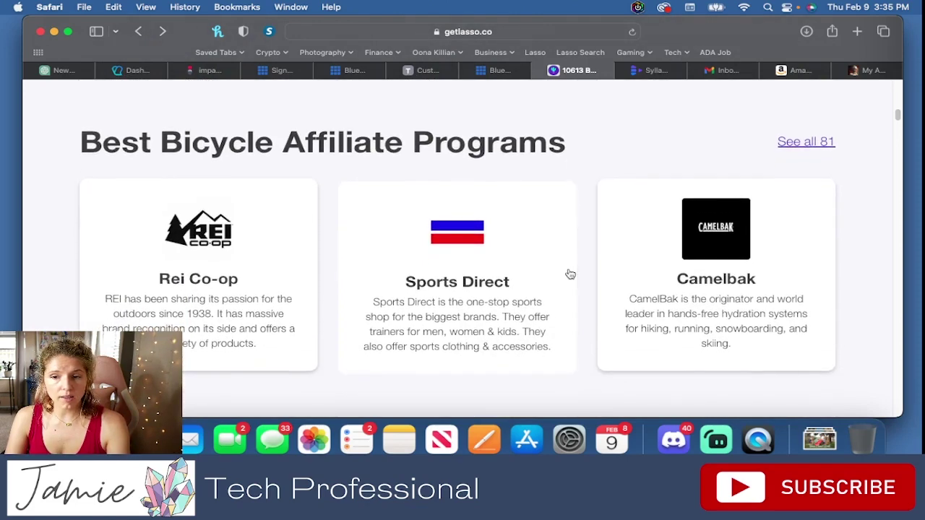
{"action": "scroll", "coordinate": [569, 274], "scroll_direction": "down", "scroll_amount": 7}
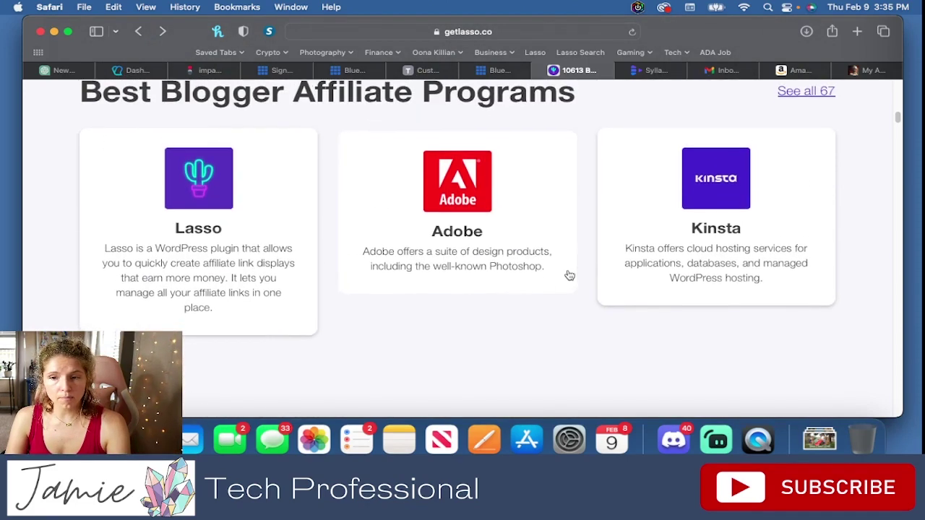
{"action": "scroll", "coordinate": [457, 216], "scroll_direction": "up", "scroll_amount": 2}
{"action": "right_click", "coordinate": [456, 210]}
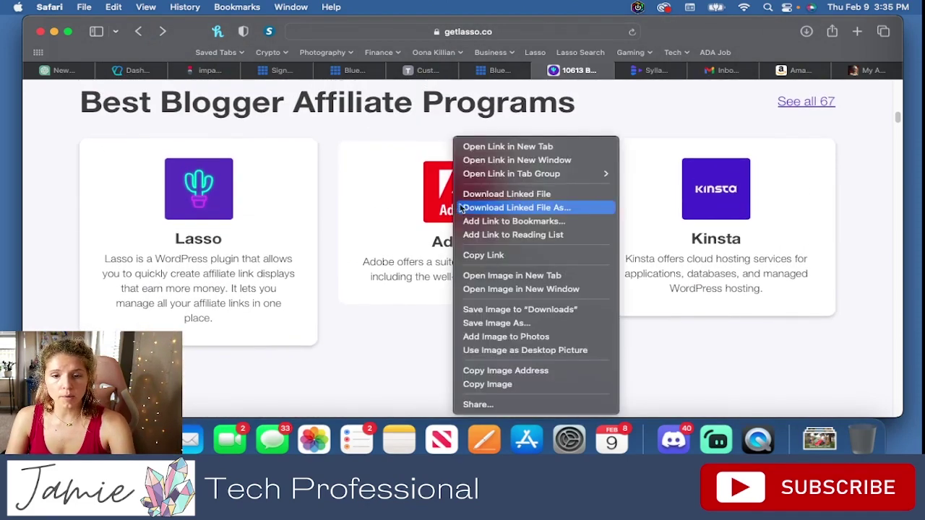
Step: Open the Adobe program in a new tab and view its 8.33%–85% per sale and 30-day cookie
{"action": "left_click", "coordinate": [494, 147]}
{"action": "left_click", "coordinate": [612, 72]}
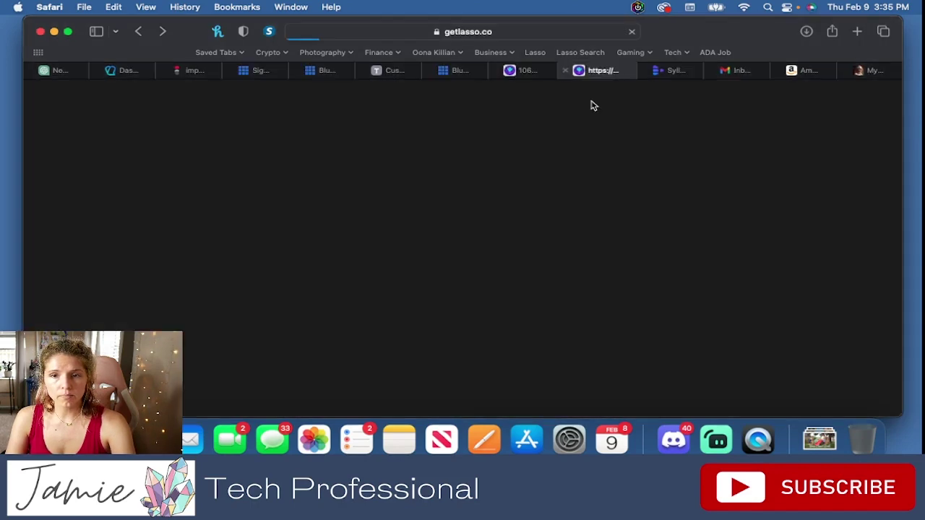
{"action": "scroll", "coordinate": [436, 255], "scroll_direction": "down", "scroll_amount": 4}
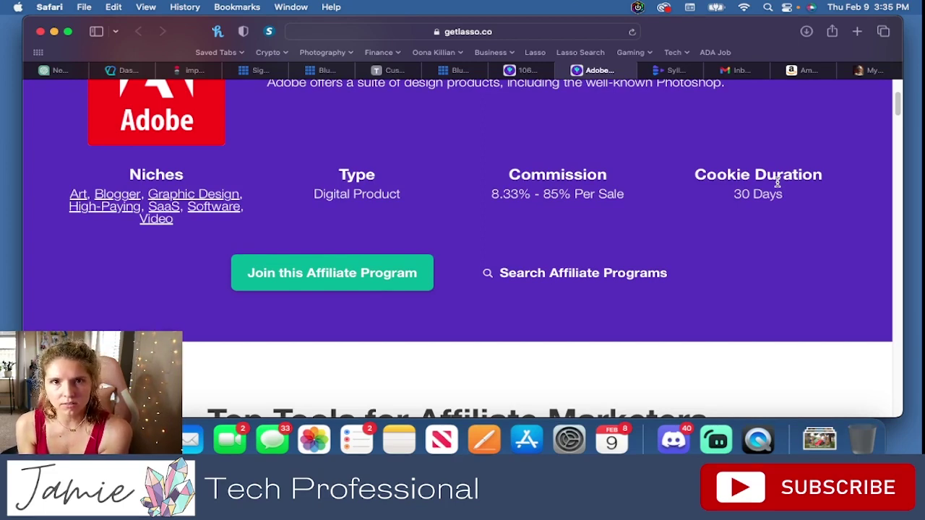
Step: Return to the programs list tab and scroll to the Budgeting section
{"action": "left_click", "coordinate": [510, 71]}
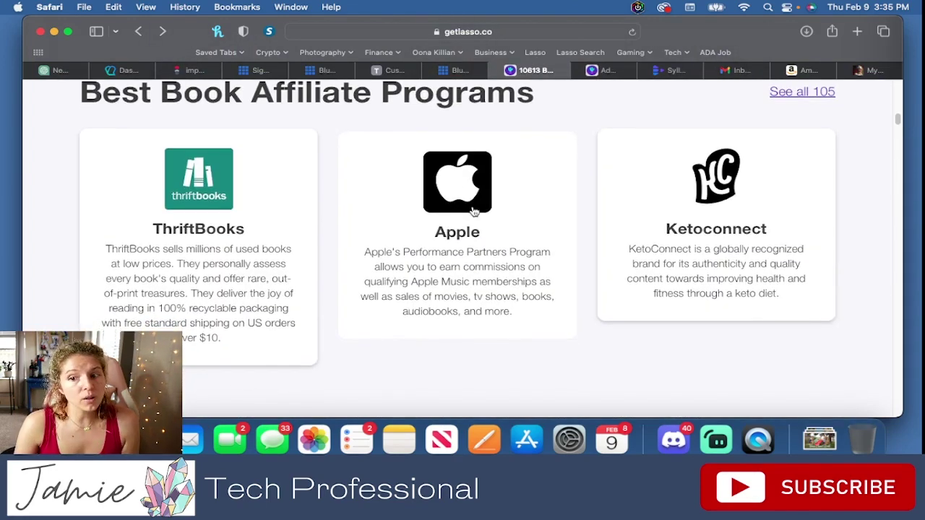
{"action": "scroll", "coordinate": [464, 206], "scroll_direction": "up", "scroll_amount": 3}
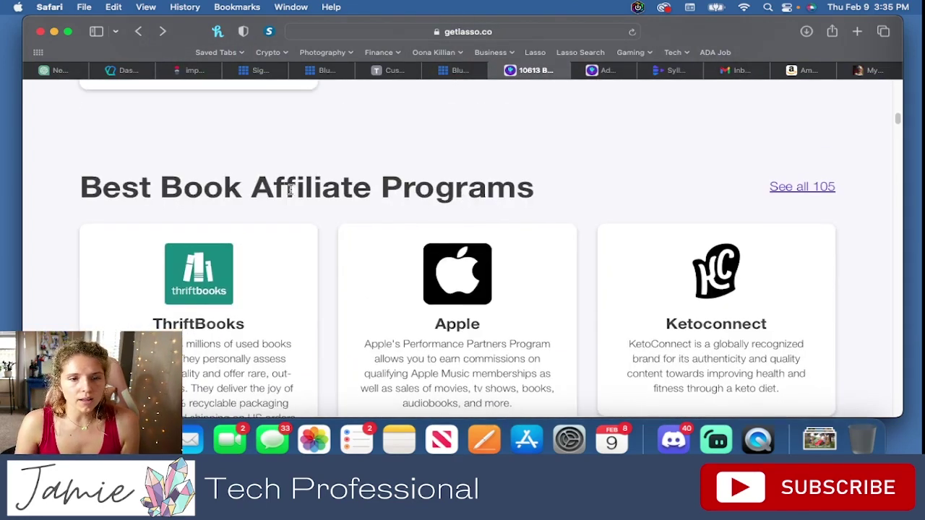
{"action": "scroll", "coordinate": [323, 197], "scroll_direction": "down", "scroll_amount": 10}
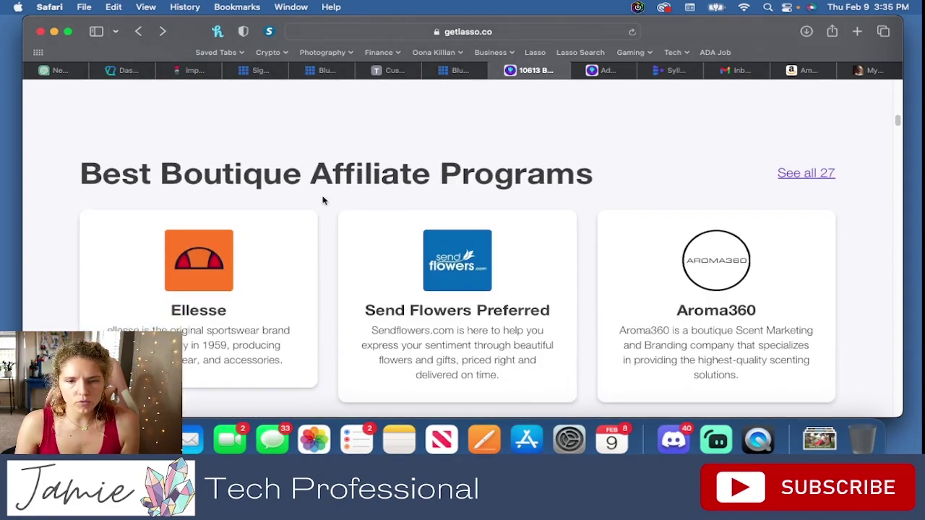
{"action": "scroll", "coordinate": [323, 200], "scroll_direction": "down", "scroll_amount": 10}
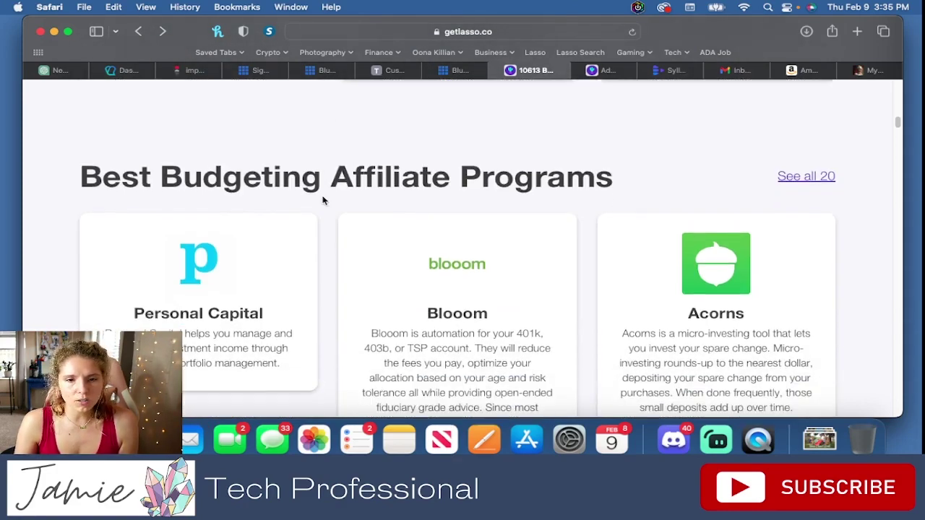
{"action": "scroll", "coordinate": [323, 200], "scroll_direction": "down", "scroll_amount": 5}
{"action": "scroll", "coordinate": [332, 200], "scroll_direction": "up", "scroll_amount": 6}
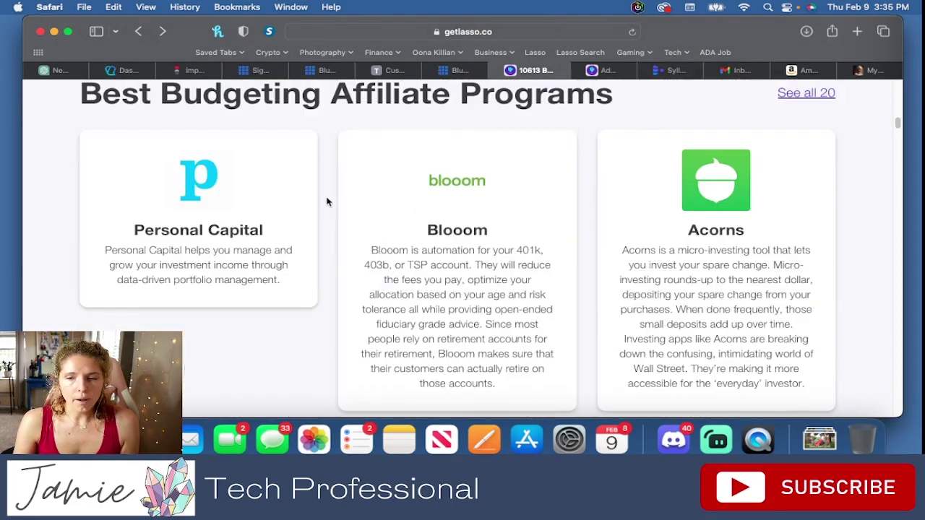
{"action": "scroll", "coordinate": [228, 109], "scroll_direction": "up", "scroll_amount": 1}
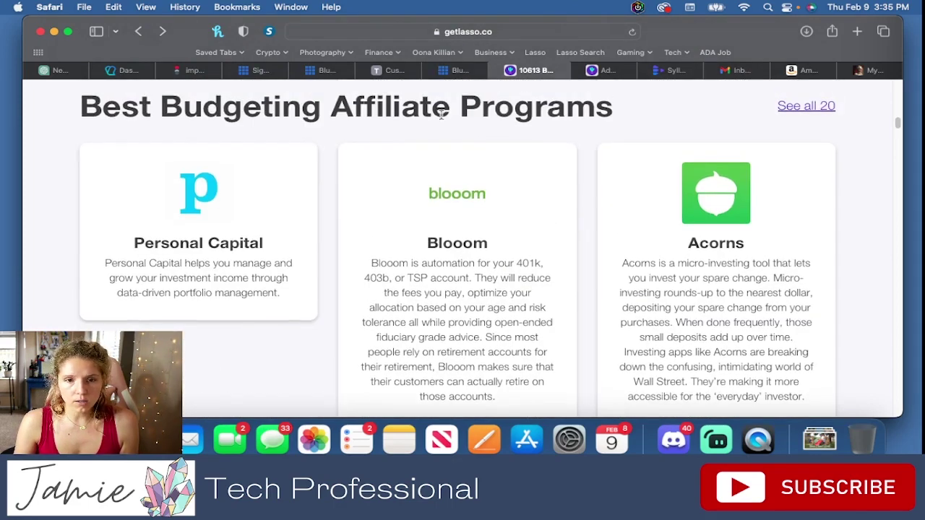
Step: Open Acorns in a new tab and highlight its $10 per lead commission and 30-day cookie
{"action": "right_click", "coordinate": [685, 200]}
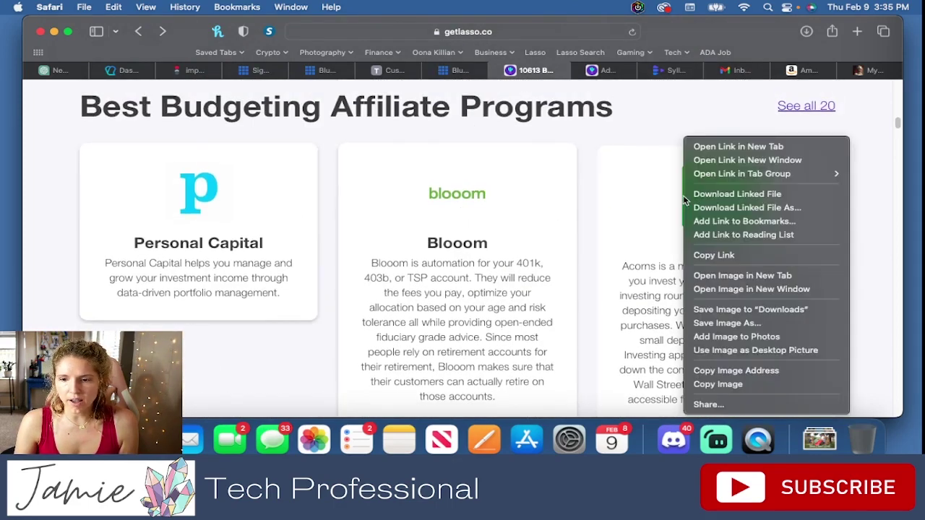
{"action": "left_click", "coordinate": [712, 147]}
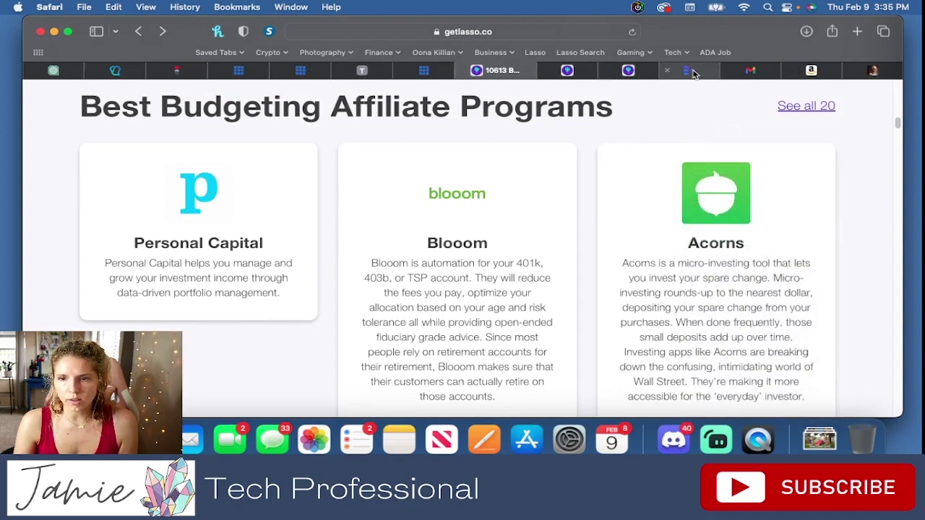
{"action": "left_click", "coordinate": [619, 71]}
{"action": "scroll", "coordinate": [465, 305], "scroll_direction": "down", "scroll_amount": 1}
{"action": "scroll", "coordinate": [465, 305], "scroll_direction": "down", "scroll_amount": 1}
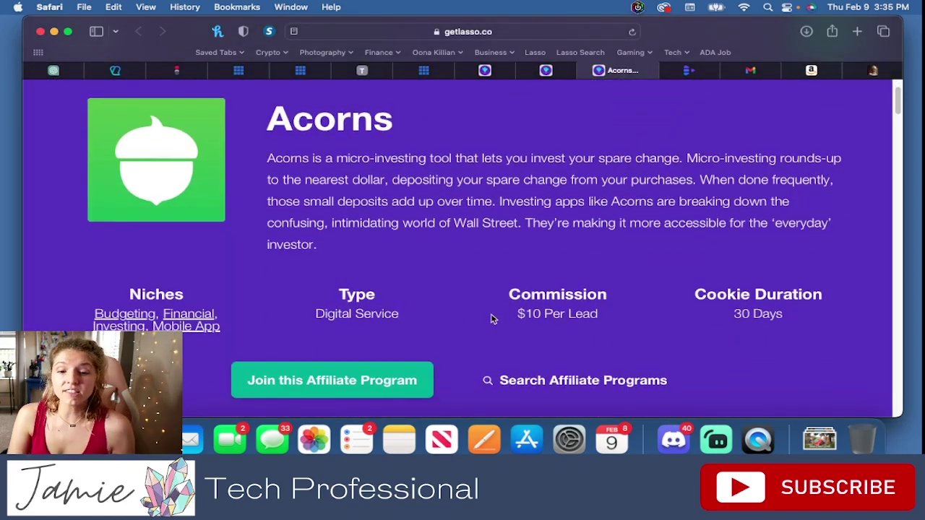
{"action": "left_click_drag", "start_coordinate": [496, 317], "coordinate": [789, 319]}
{"action": "left_click", "coordinate": [610, 317]}
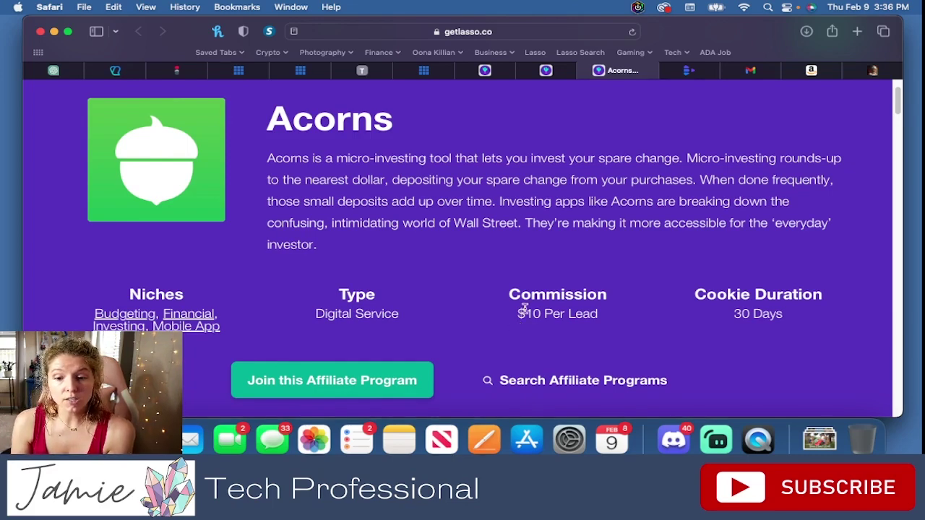
{"action": "mouse_move", "coordinate": [526, 312]}
{"action": "left_mouse_down"}
{"action": "mouse_move", "coordinate": [615, 319]}
{"action": "mouse_move", "coordinate": [513, 309]}
{"action": "left_mouse_up"}
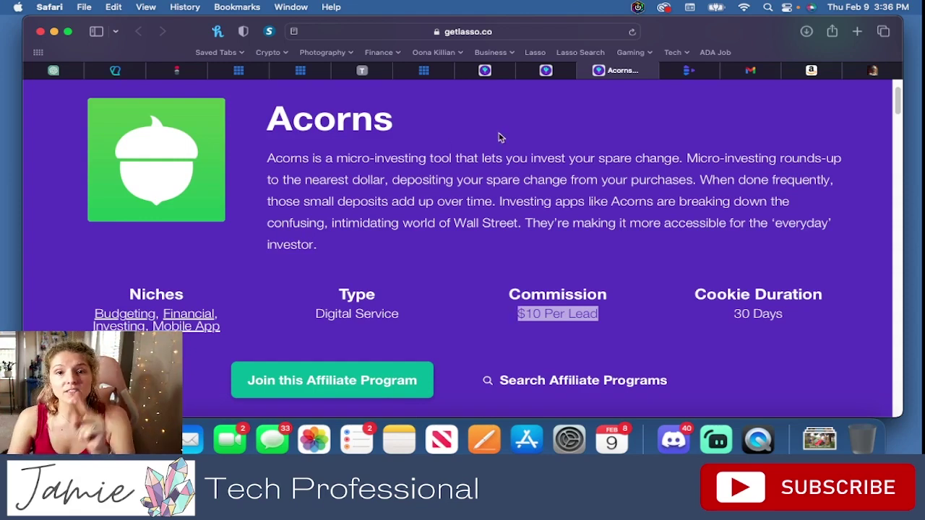
Step: Return to the programs list tab and scroll to the Business section
{"action": "left_click", "coordinate": [546, 70]}
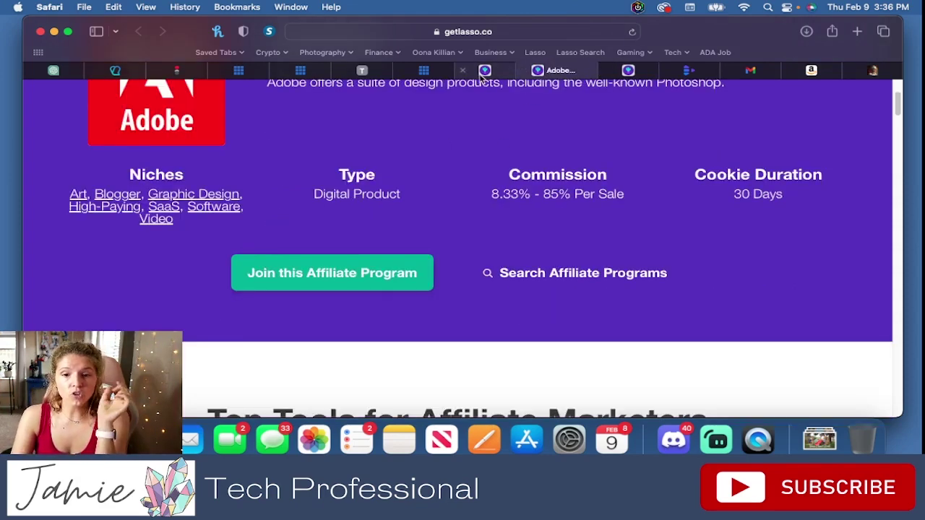
{"action": "left_click", "coordinate": [484, 72]}
{"action": "scroll", "coordinate": [508, 166], "scroll_direction": "down", "scroll_amount": 10}
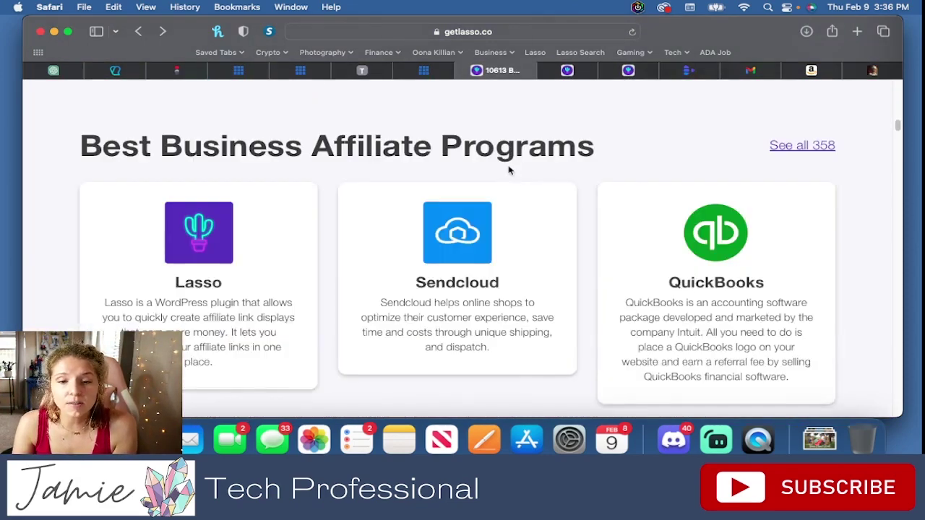
{"action": "scroll", "coordinate": [510, 177], "scroll_direction": "down", "scroll_amount": 1}
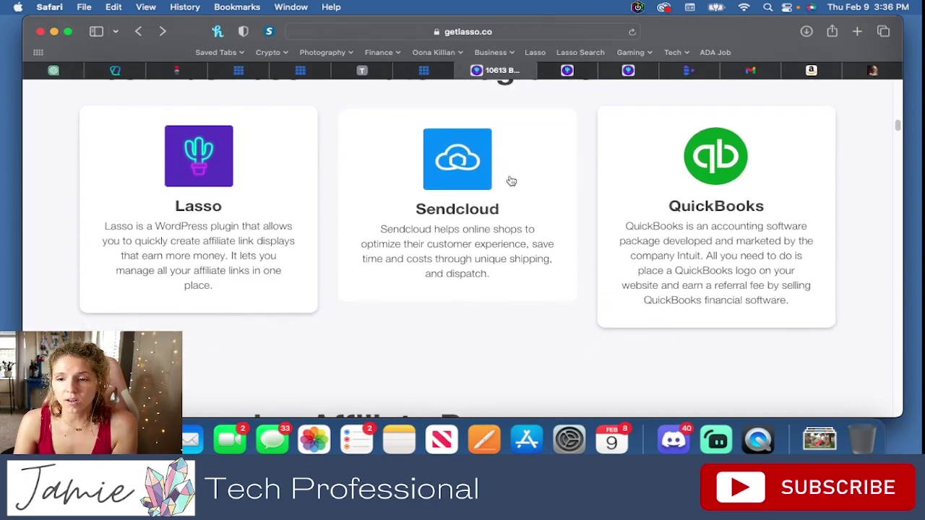
Step: Open QuickBooks in a new tab, highlight its 10% per sale and 45-day cookie, then go back
{"action": "right_click", "coordinate": [697, 187]}
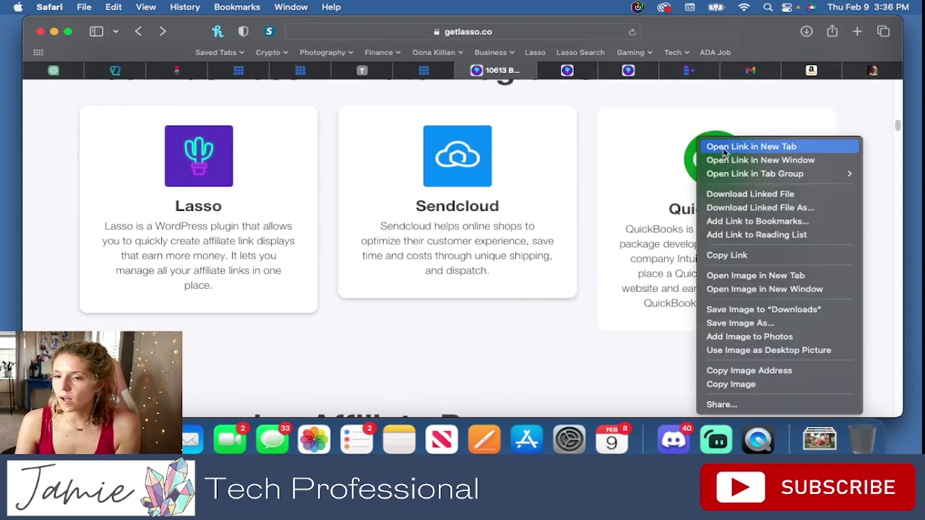
{"action": "left_click", "coordinate": [698, 147]}
{"action": "left_click", "coordinate": [620, 70]}
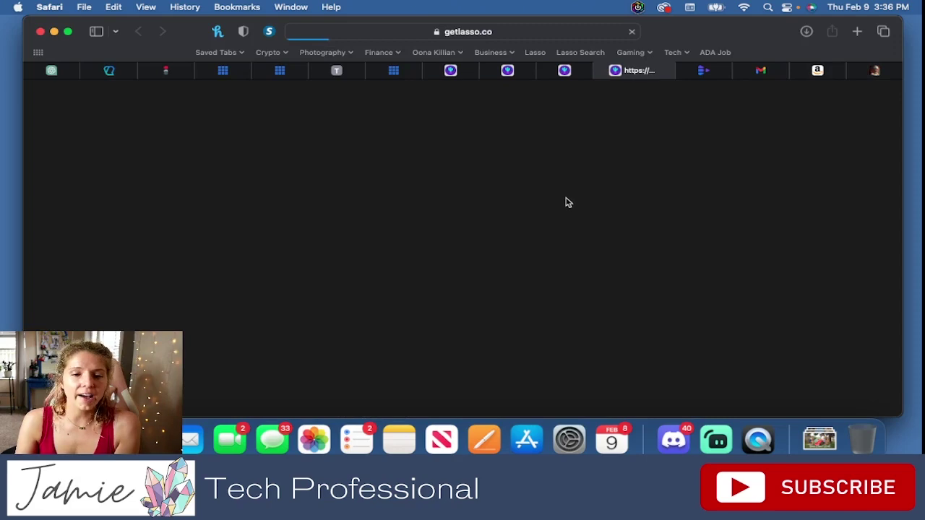
{"action": "scroll", "coordinate": [542, 238], "scroll_direction": "down", "scroll_amount": 2}
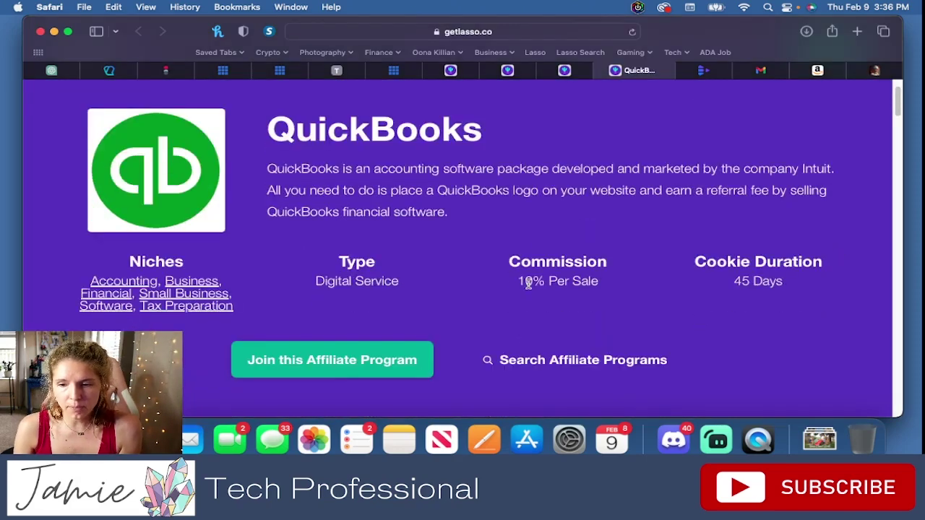
{"action": "left_click_drag", "start_coordinate": [792, 281], "coordinate": [514, 279]}
{"action": "left_click", "coordinate": [489, 249]}
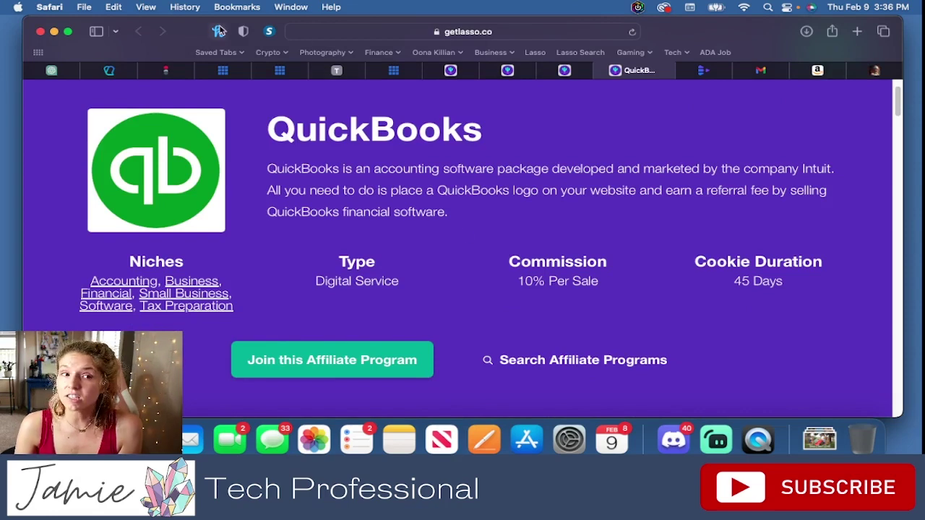
{"action": "left_click", "coordinate": [141, 31]}
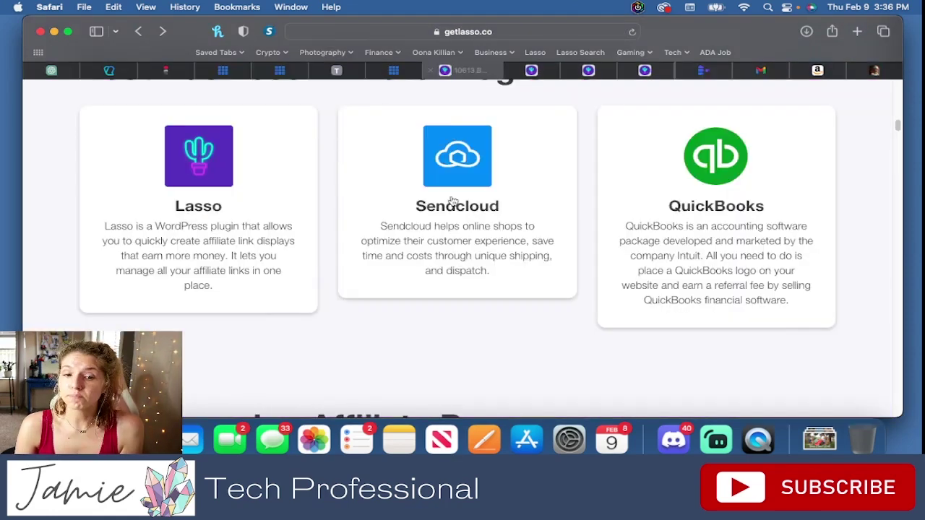
Step: Scroll the directory past the Candle through Charity sections down to Credit Cards
{"action": "scroll", "coordinate": [463, 220], "scroll_direction": "down", "scroll_amount": 1}
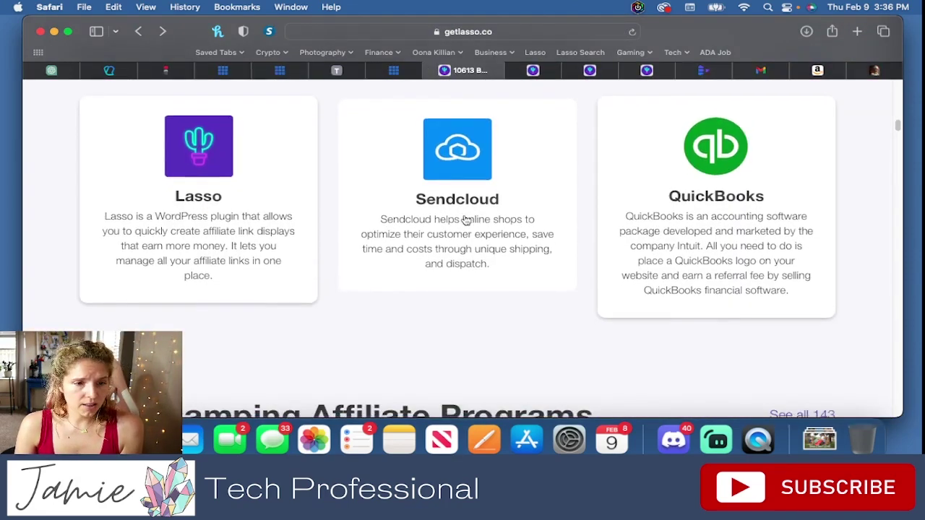
{"action": "scroll", "coordinate": [466, 221], "scroll_direction": "down", "scroll_amount": 5}
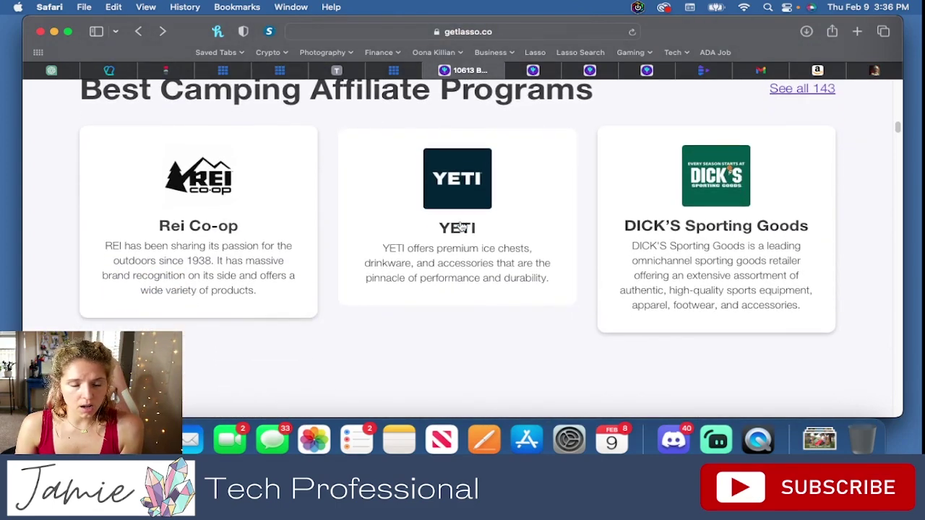
{"action": "scroll", "coordinate": [461, 225], "scroll_direction": "down", "scroll_amount": 1}
{"action": "scroll", "coordinate": [682, 206], "scroll_direction": "down", "scroll_amount": 3}
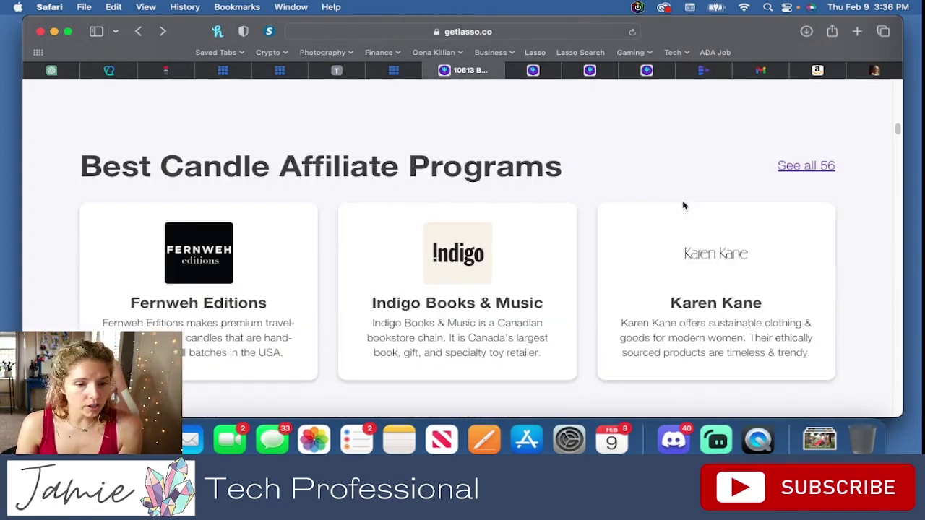
{"action": "scroll", "coordinate": [682, 205], "scroll_direction": "up", "scroll_amount": 4}
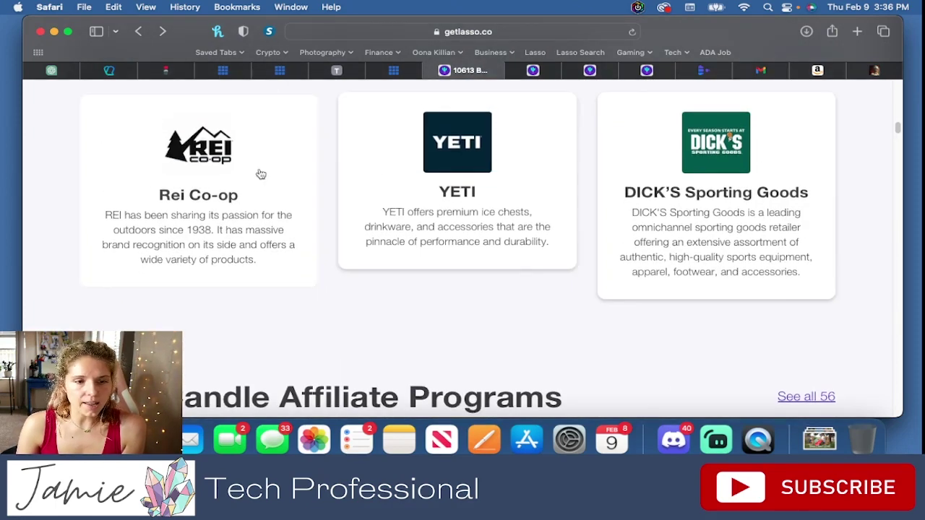
{"action": "scroll", "coordinate": [557, 214], "scroll_direction": "down", "scroll_amount": 3}
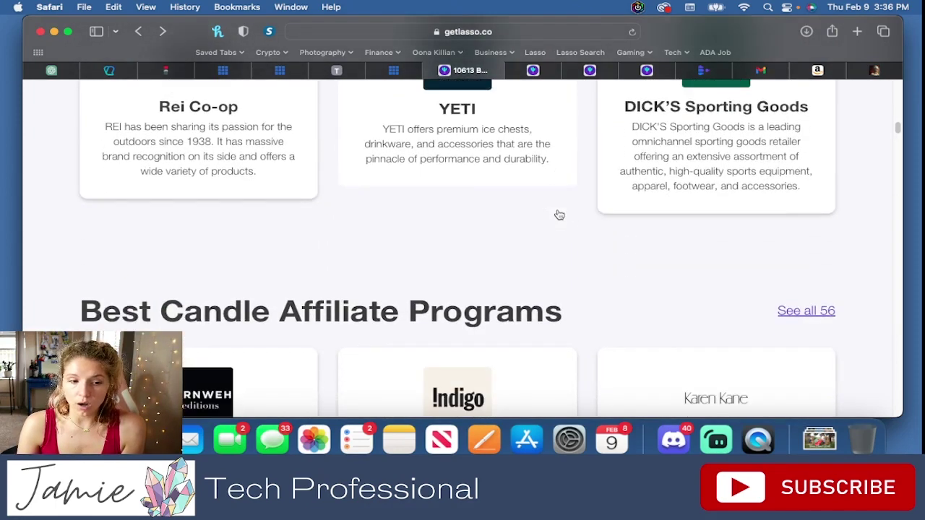
{"action": "scroll", "coordinate": [559, 215], "scroll_direction": "down", "scroll_amount": 5}
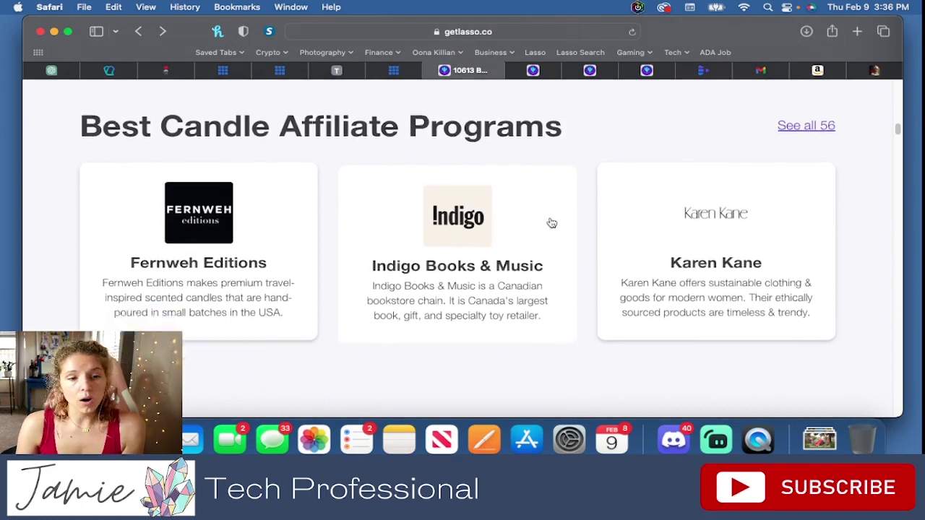
{"action": "scroll", "coordinate": [551, 223], "scroll_direction": "down", "scroll_amount": 8}
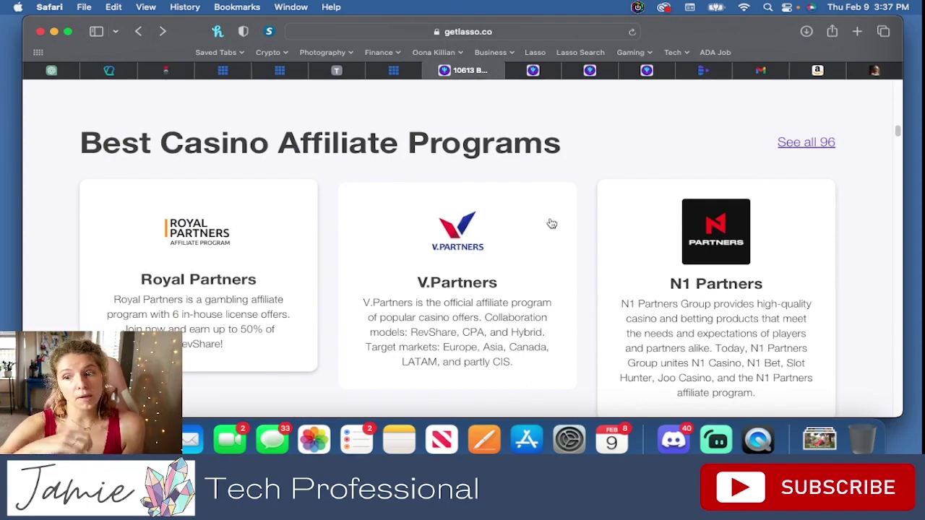
{"action": "scroll", "coordinate": [551, 224], "scroll_direction": "down", "scroll_amount": 5}
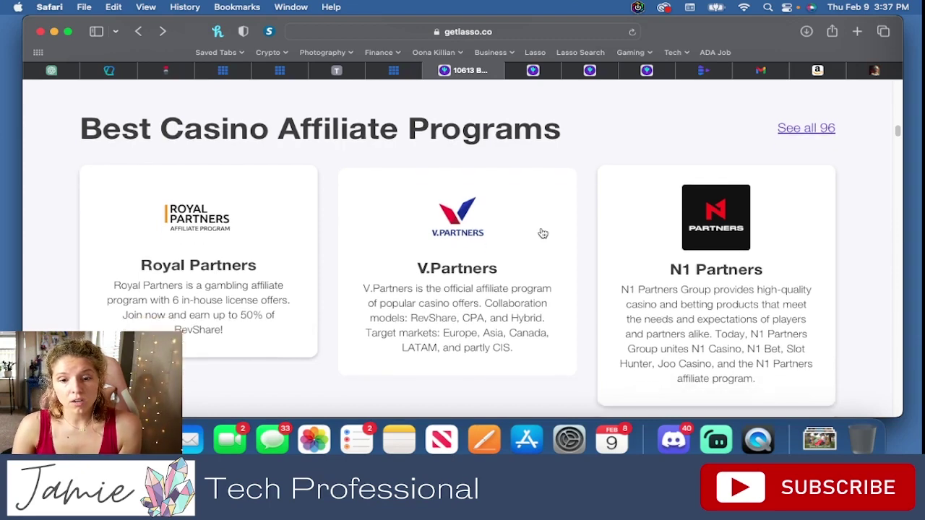
{"action": "scroll", "coordinate": [542, 232], "scroll_direction": "down", "scroll_amount": 4}
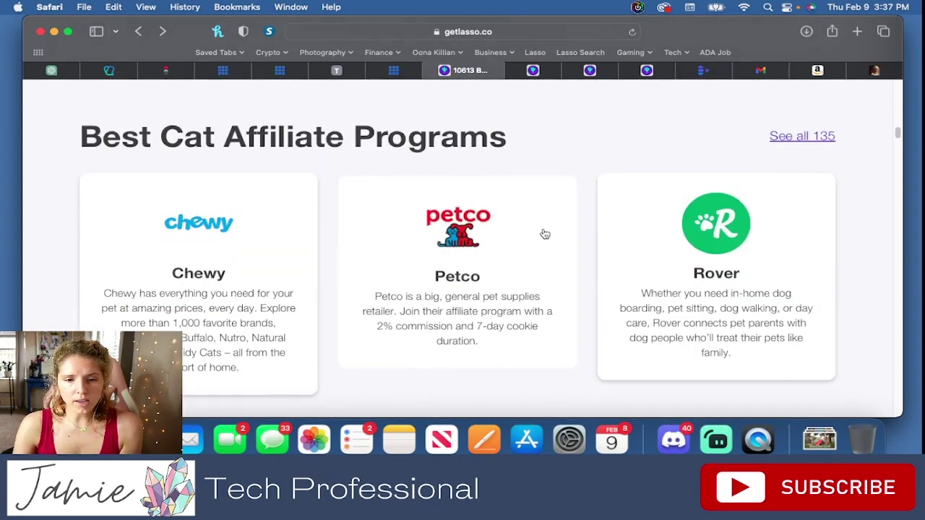
{"action": "scroll", "coordinate": [546, 234], "scroll_direction": "down", "scroll_amount": 5}
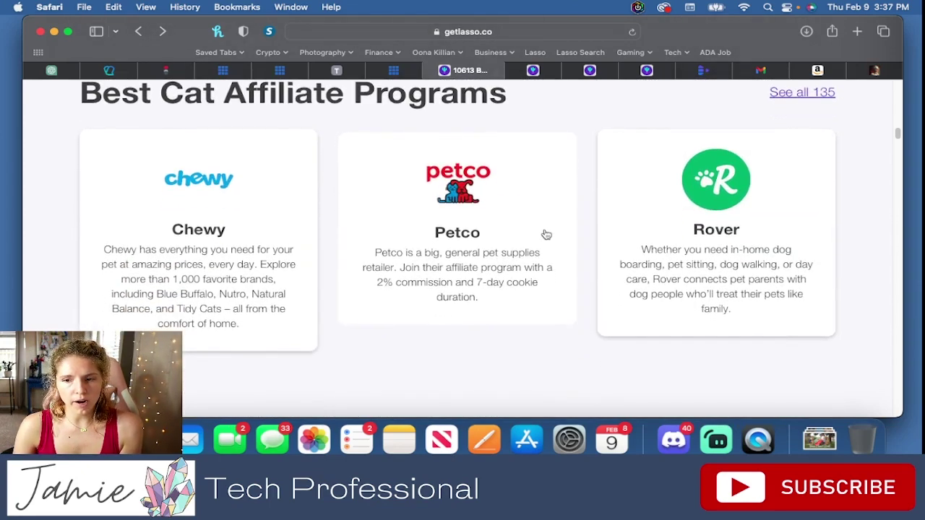
{"action": "scroll", "coordinate": [546, 234], "scroll_direction": "down", "scroll_amount": 4}
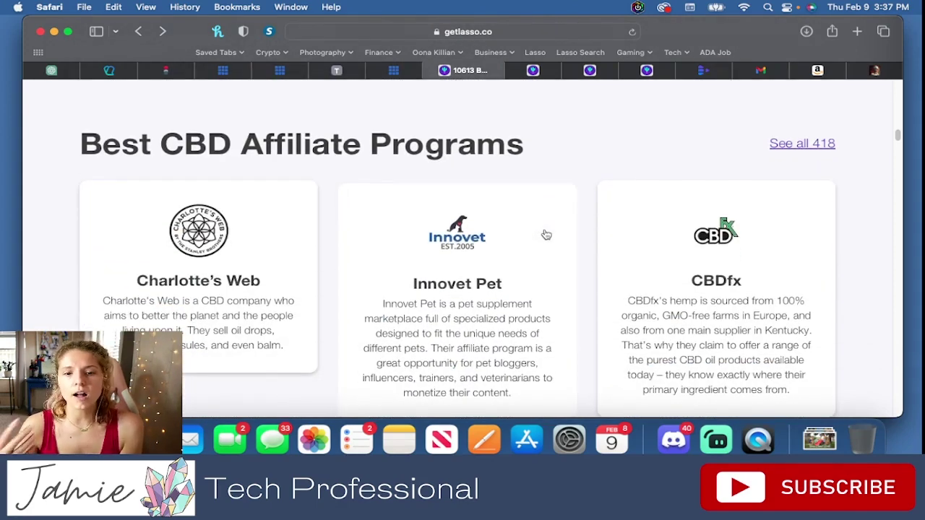
{"action": "scroll", "coordinate": [546, 235], "scroll_direction": "down", "scroll_amount": 10}
{"action": "scroll", "coordinate": [546, 233], "scroll_direction": "down", "scroll_amount": 1}
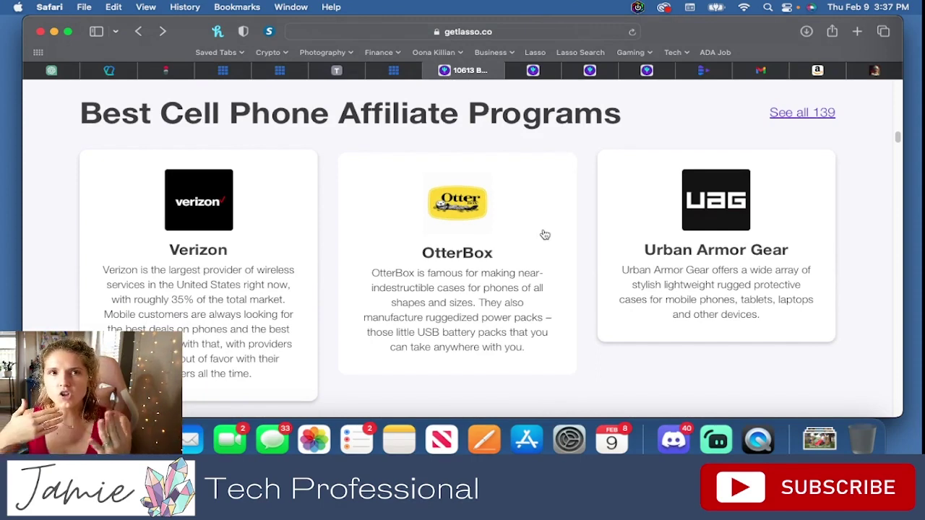
{"action": "scroll", "coordinate": [545, 235], "scroll_direction": "down", "scroll_amount": 12}
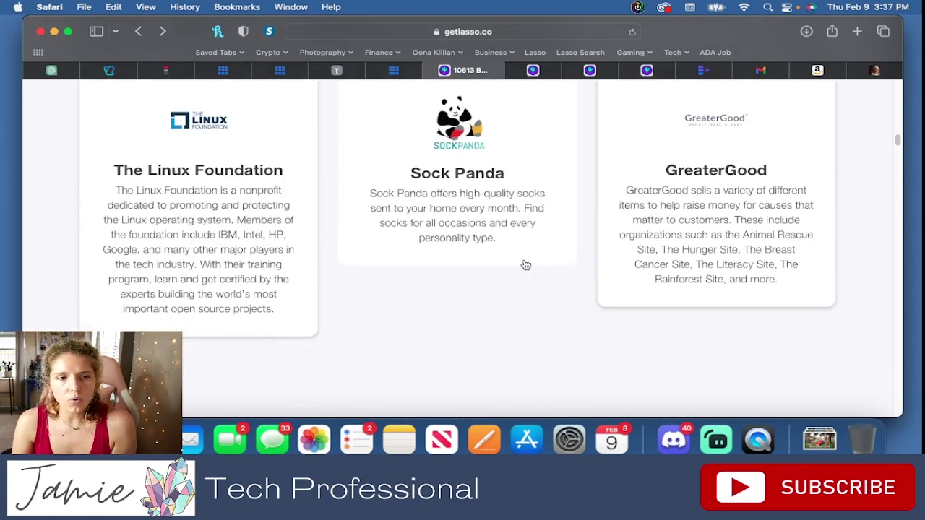
{"action": "scroll", "coordinate": [522, 265], "scroll_direction": "down", "scroll_amount": 5}
Step: Open all 46 credit card programs and highlight American Express's up-to-$200 commission and 7-day cookie
{"action": "left_click", "coordinate": [806, 145]}
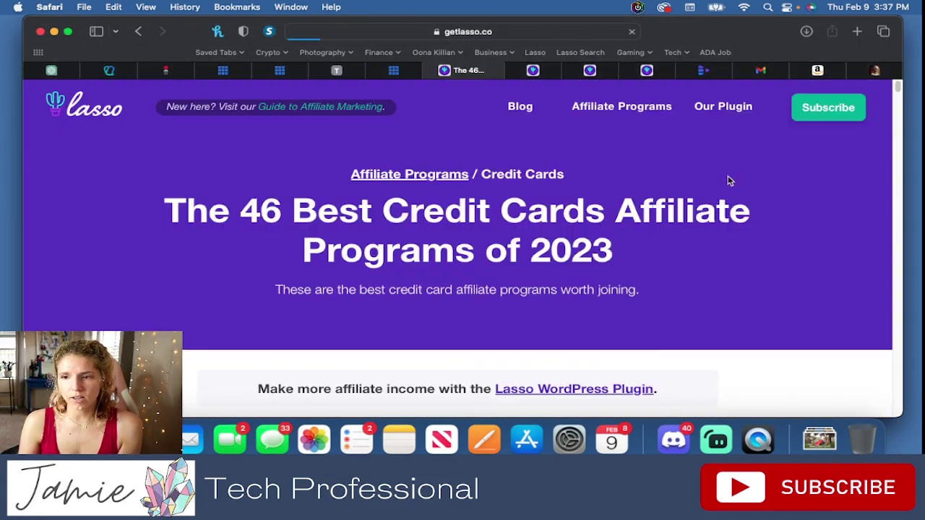
{"action": "scroll", "coordinate": [650, 145], "scroll_direction": "down", "scroll_amount": 1}
{"action": "mouse_move", "coordinate": [600, 134]}
{"action": "scroll", "coordinate": [403, 227], "scroll_direction": "down", "scroll_amount": 5}
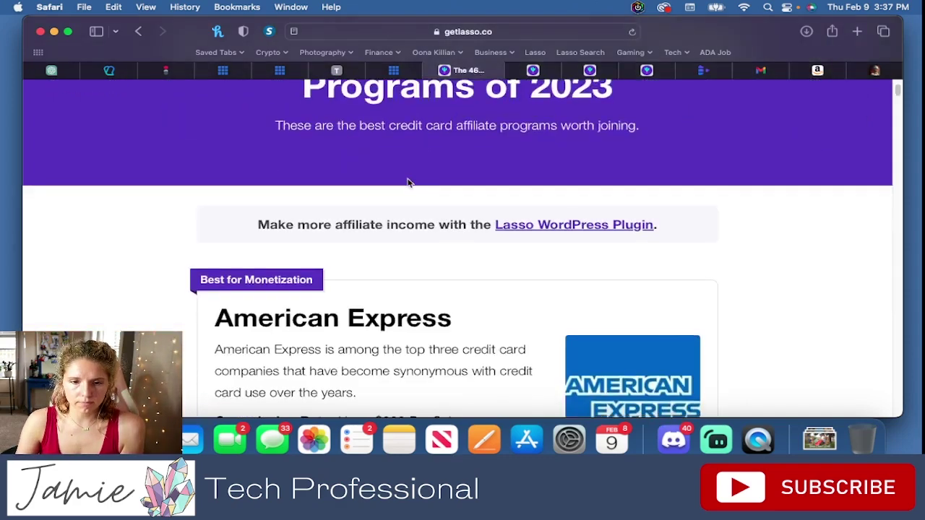
{"action": "left_click_drag", "start_coordinate": [465, 224], "coordinate": [209, 219]}
{"action": "left_click", "coordinate": [394, 254]}
{"action": "left_click_drag", "start_coordinate": [392, 254], "coordinate": [214, 255]}
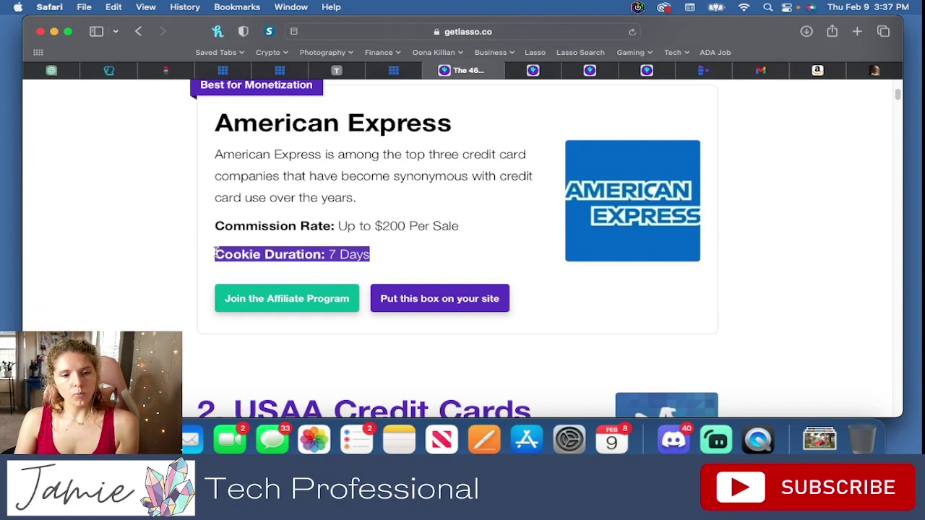
{"action": "left_click", "coordinate": [396, 257]}
{"action": "left_click_drag", "start_coordinate": [470, 231], "coordinate": [234, 227]}
Step: Scroll down to USAA and highlight its description and commission rate
{"action": "scroll", "coordinate": [326, 242], "scroll_direction": "down", "scroll_amount": 4}
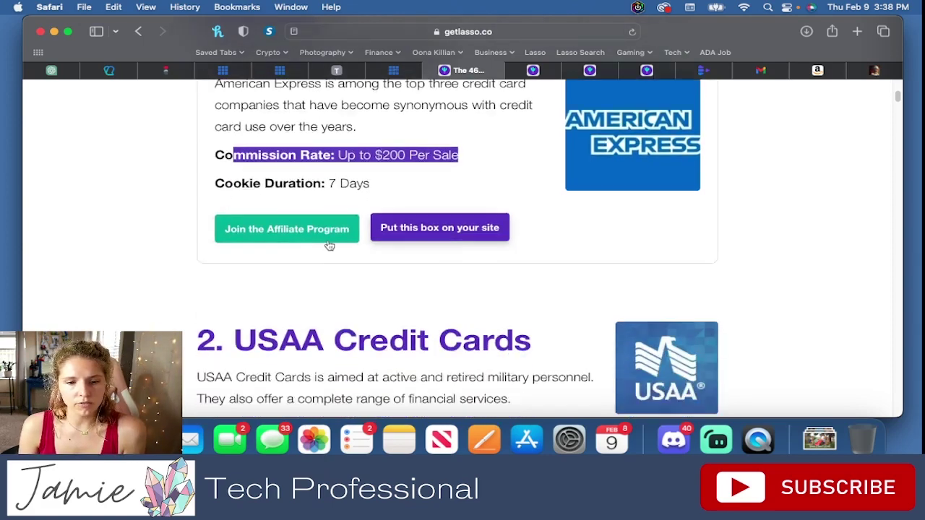
{"action": "scroll", "coordinate": [329, 247], "scroll_direction": "up", "scroll_amount": 3}
{"action": "scroll", "coordinate": [330, 246], "scroll_direction": "down", "scroll_amount": 5}
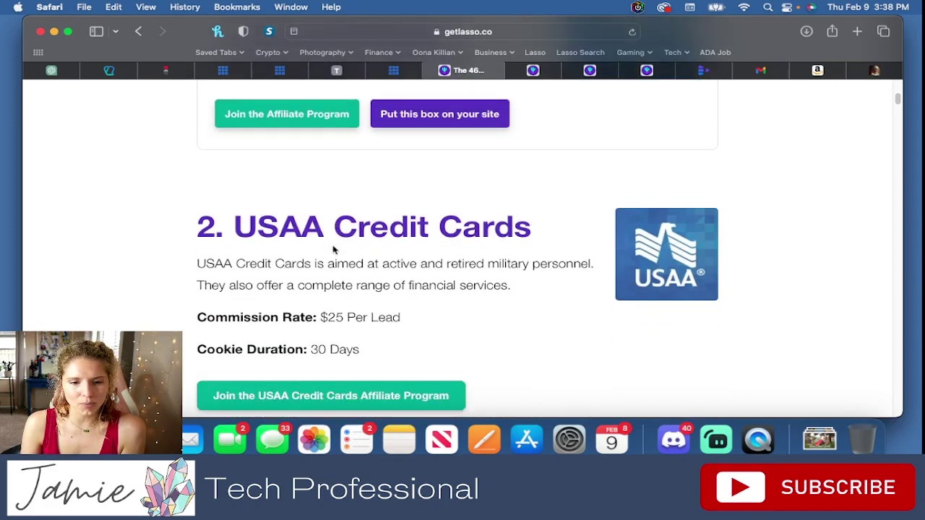
{"action": "left_click_drag", "start_coordinate": [396, 291], "coordinate": [217, 296]}
{"action": "scroll", "coordinate": [351, 290], "scroll_direction": "down", "scroll_amount": 1}
{"action": "scroll", "coordinate": [355, 291], "scroll_direction": "down", "scroll_amount": 1}
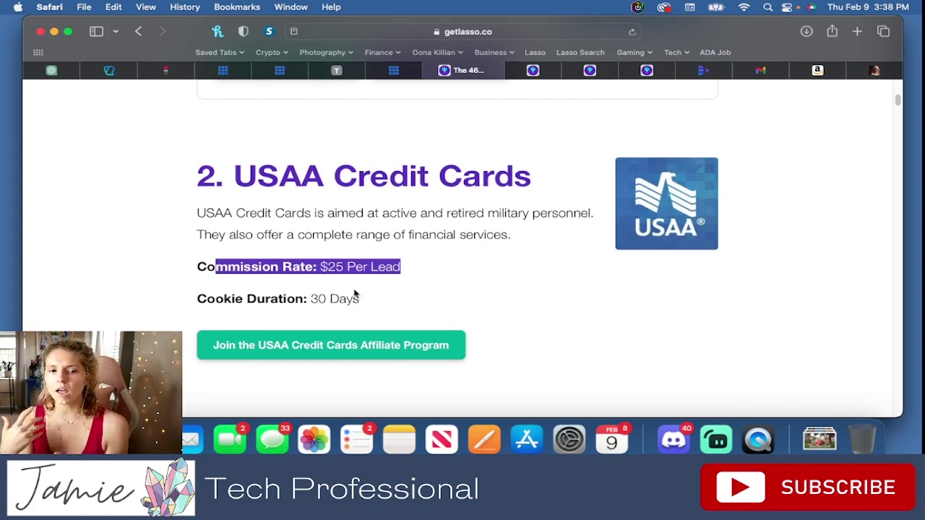
{"action": "left_click", "coordinate": [376, 282]}
{"action": "left_click_drag", "start_coordinate": [414, 273], "coordinate": [190, 261]}
{"action": "left_click", "coordinate": [284, 275]}
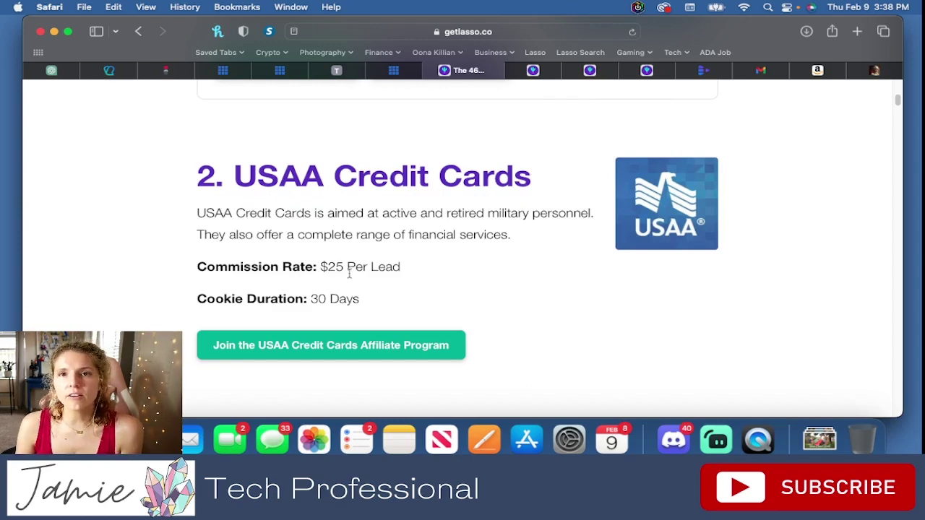
{"action": "scroll", "coordinate": [351, 276], "scroll_direction": "down", "scroll_amount": 3}
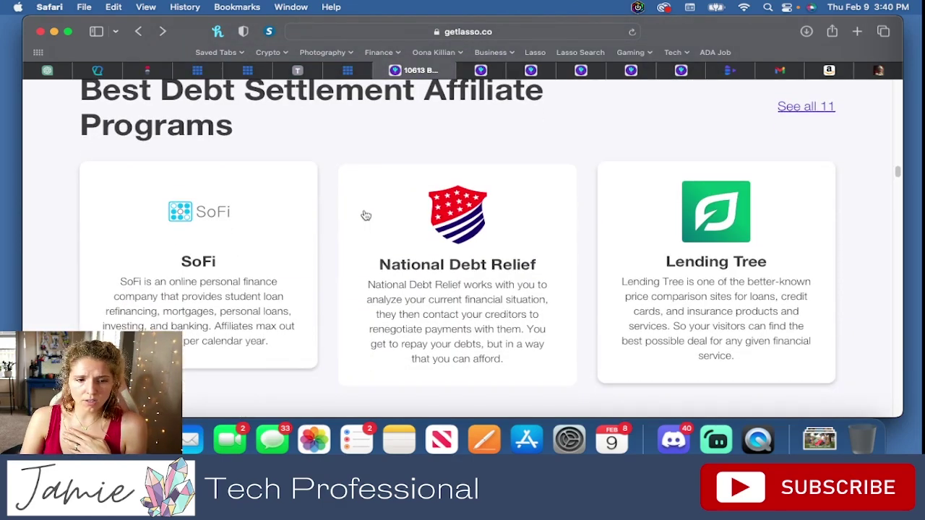
Step: Open SoFi's program page in a new tab and review its commission and cookie terms
{"action": "right_click", "coordinate": [192, 224]}
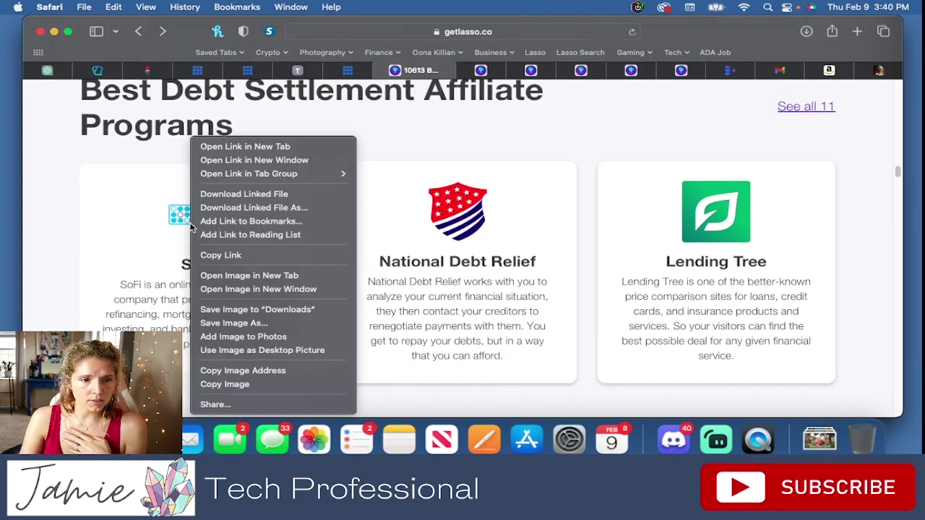
{"action": "left_click", "coordinate": [217, 147]}
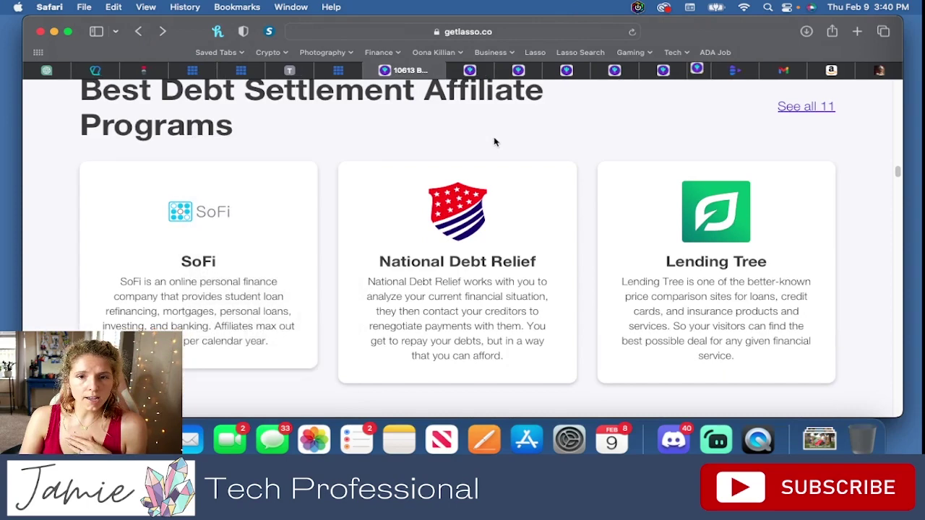
{"action": "left_click", "coordinate": [706, 73]}
{"action": "scroll", "coordinate": [571, 194], "scroll_direction": "down", "scroll_amount": 1}
{"action": "scroll", "coordinate": [571, 194], "scroll_direction": "down", "scroll_amount": 1}
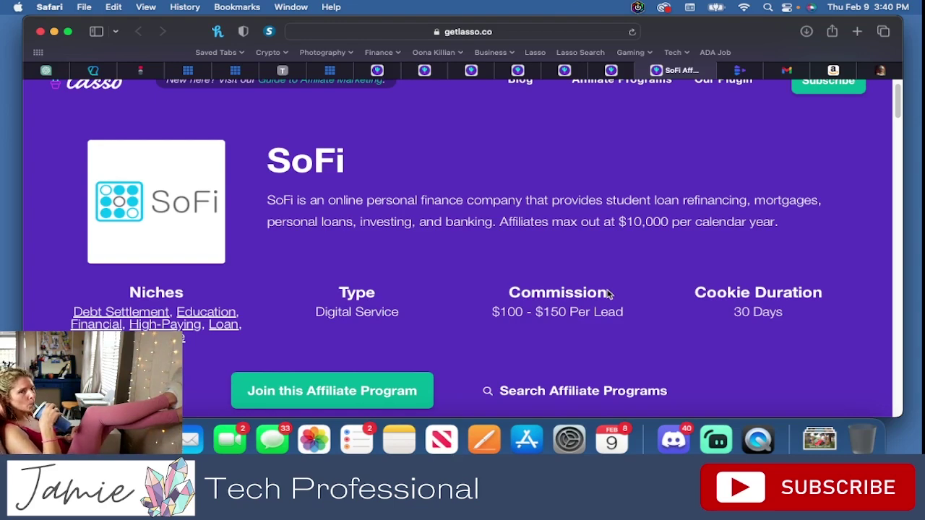
Step: Close the SoFi, Orbitz, Chime, QuickBooks, Acorns and Adobe program tabs
{"action": "left_click", "coordinate": [642, 70]}
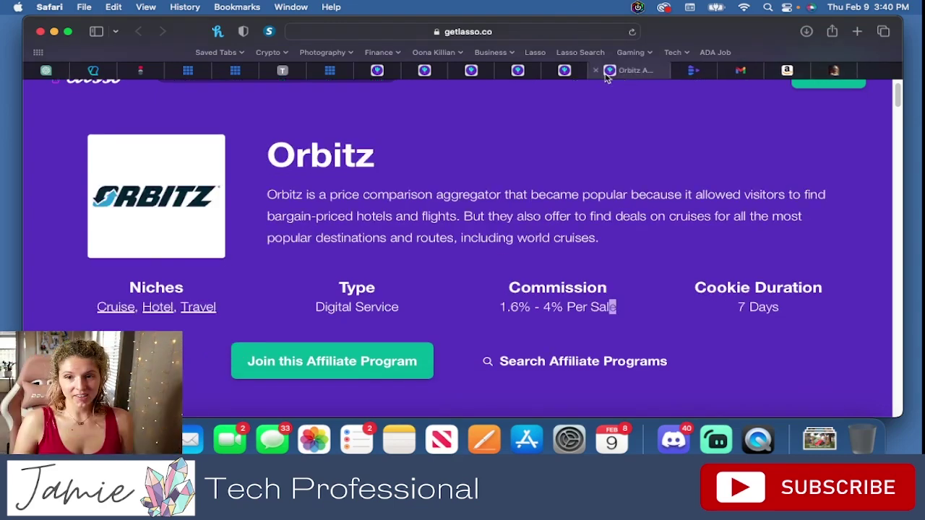
{"action": "left_click", "coordinate": [601, 70]}
{"action": "left_click", "coordinate": [552, 70]}
{"action": "left_click", "coordinate": [502, 70]}
{"action": "left_click", "coordinate": [453, 70]}
{"action": "left_click", "coordinate": [424, 71]}
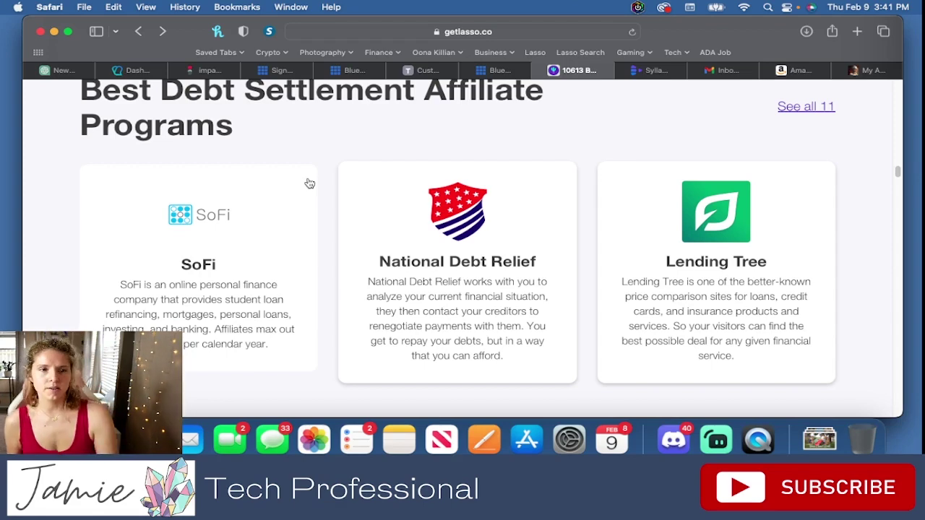
Step: Cycle through the impact.com Bluehost, Lasso dashboard and directory tabs to the WordPress customizer
{"action": "left_click", "coordinate": [210, 71]}
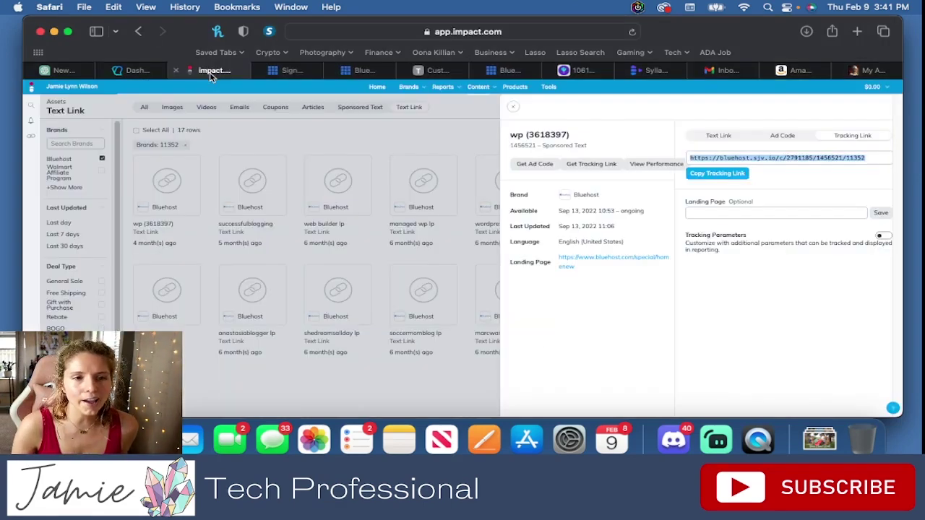
{"action": "left_click", "coordinate": [137, 70]}
{"action": "left_click", "coordinate": [574, 70]}
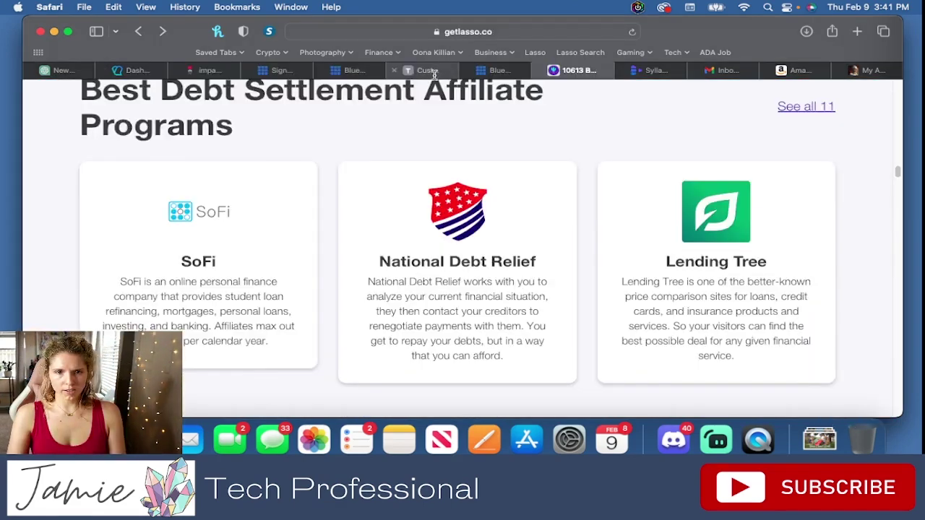
{"action": "left_click", "coordinate": [428, 71]}
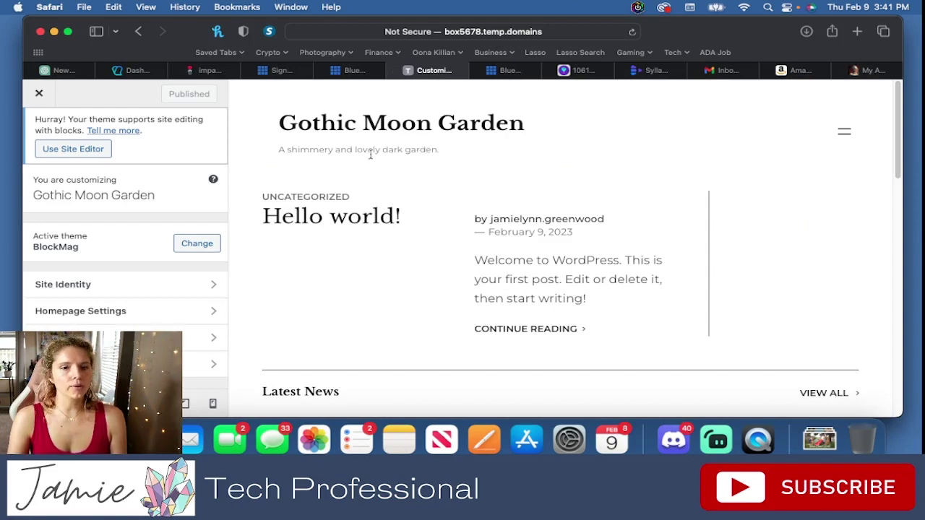
Step: Reload the Gothic Moon Garden preview and review its Site Title and Tagline under Site Identity
{"action": "scroll", "coordinate": [370, 155], "scroll_direction": "down", "scroll_amount": 1}
{"action": "scroll", "coordinate": [367, 159], "scroll_direction": "up", "scroll_amount": 1}
{"action": "left_click", "coordinate": [417, 127]}
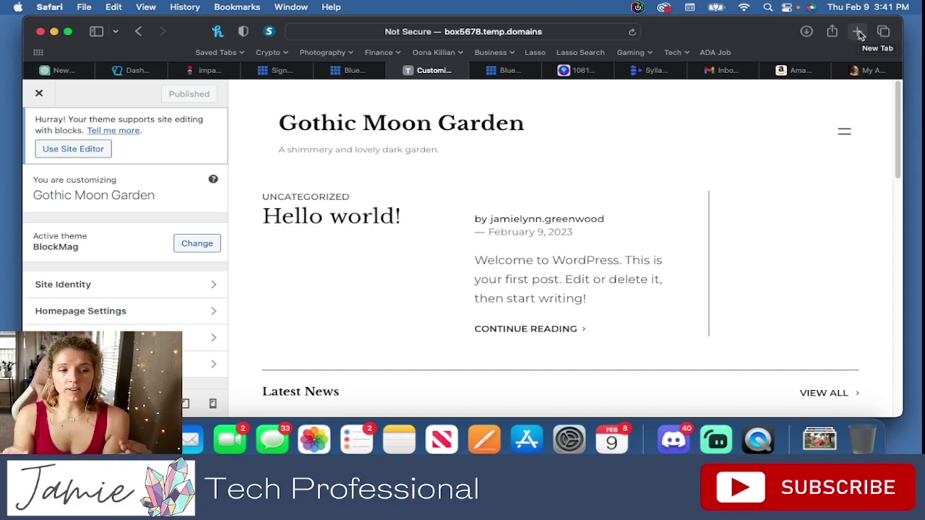
{"action": "left_click", "coordinate": [109, 284]}
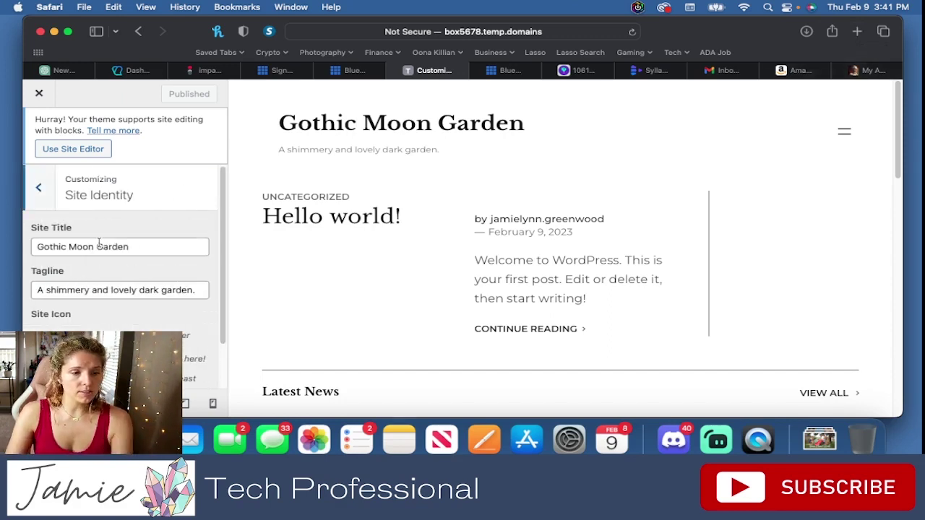
{"action": "scroll", "coordinate": [101, 256], "scroll_direction": "down", "scroll_amount": 2}
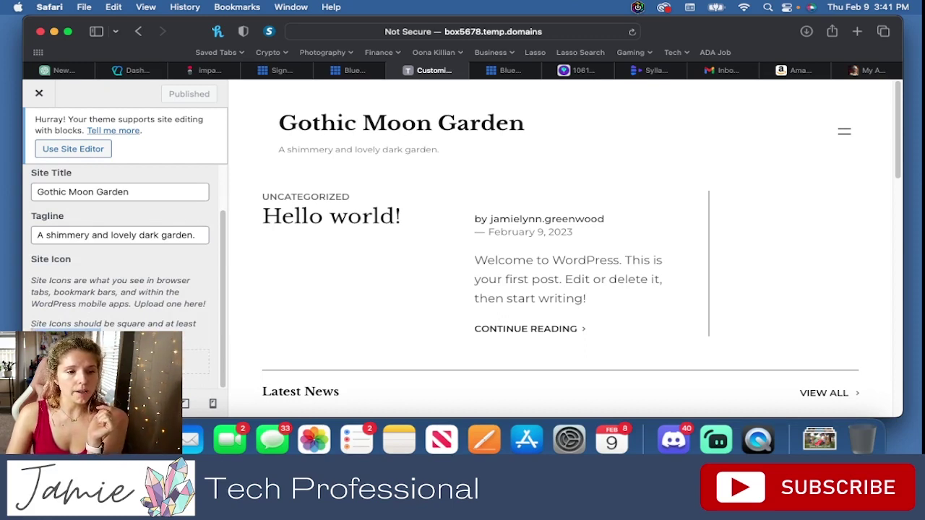
{"action": "scroll", "coordinate": [128, 274], "scroll_direction": "up", "scroll_amount": 2}
{"action": "left_click", "coordinate": [34, 188]}
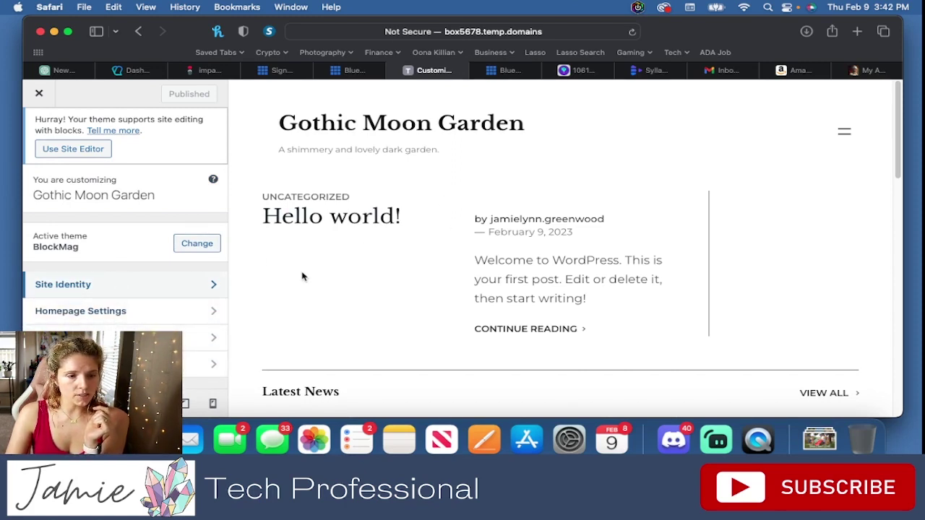
Step: Close the customizer and go to the WordPress admin dashboard
{"action": "left_click", "coordinate": [40, 96]}
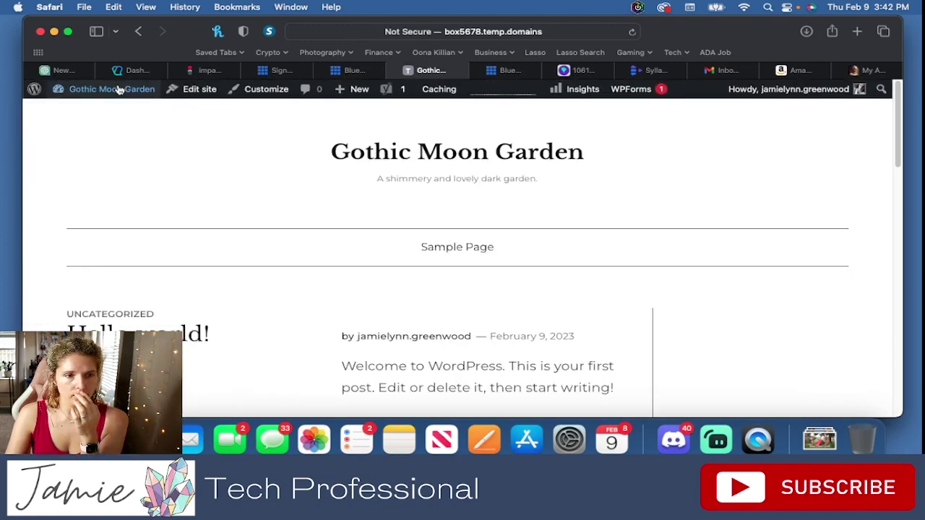
{"action": "mouse_move", "coordinate": [93, 94]}
{"action": "left_click", "coordinate": [81, 112]}
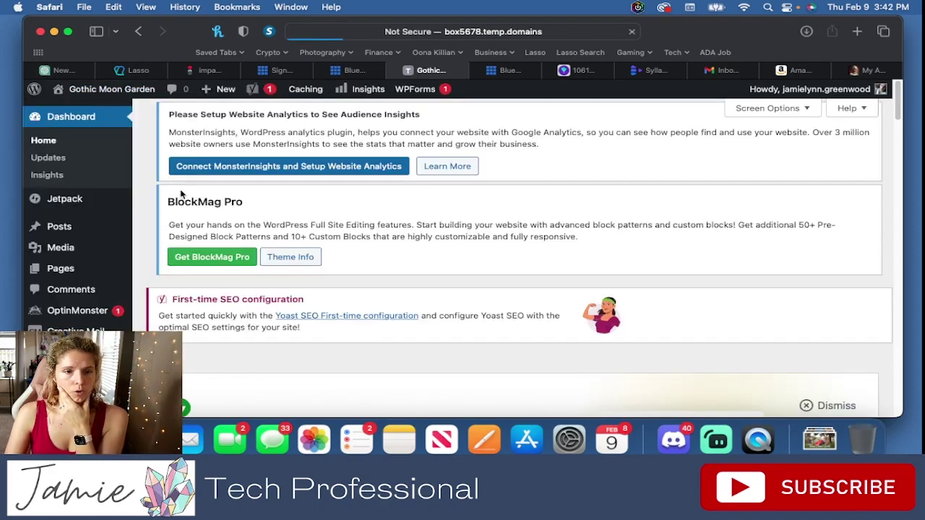
Step: Start a new post from the Posts list and dismiss the block editor welcome guide
{"action": "mouse_move", "coordinate": [59, 228]}
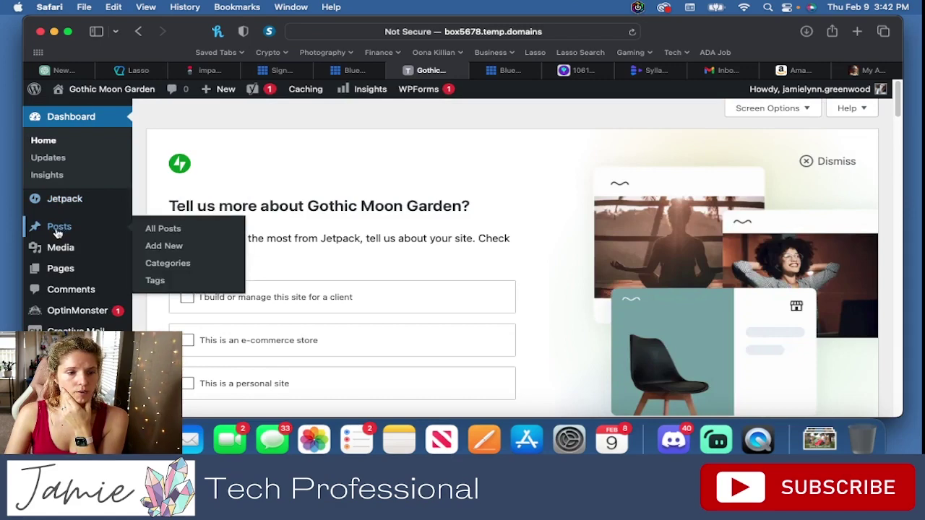
{"action": "left_click", "coordinate": [58, 228]}
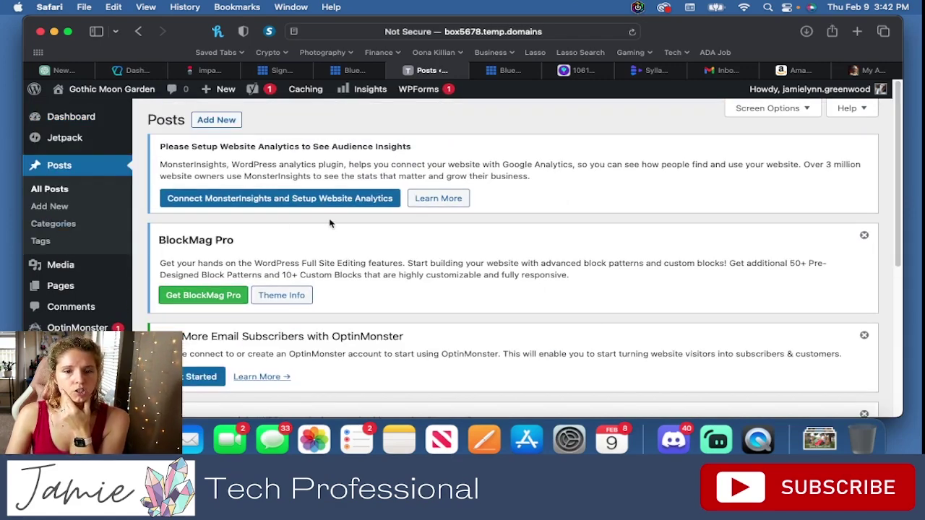
{"action": "left_click", "coordinate": [214, 124]}
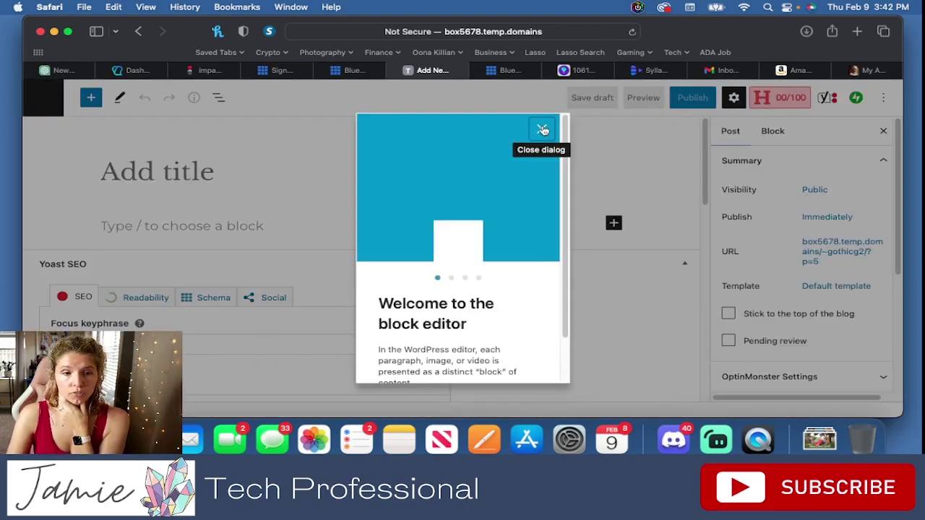
{"action": "left_click", "coordinate": [543, 130]}
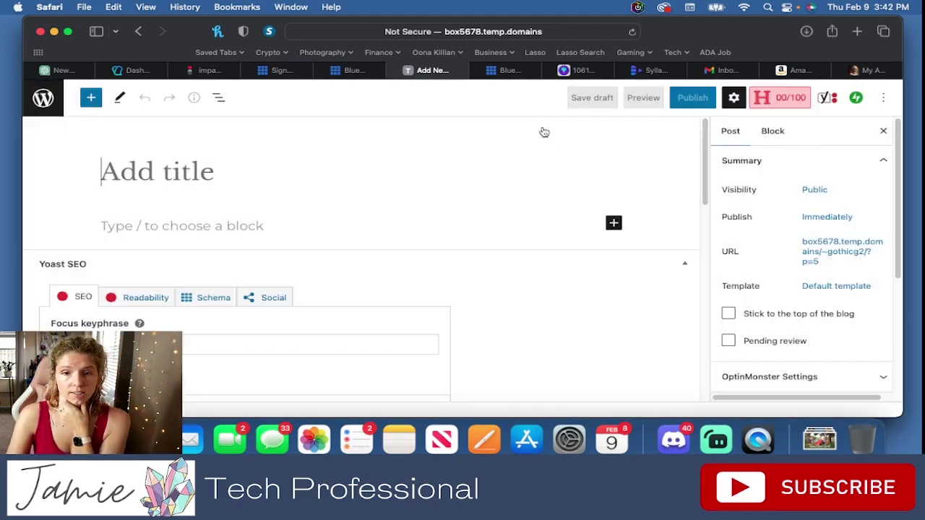
Step: Load the momlife.guru blog in a new tab and browse its homepage
{"action": "left_click", "coordinate": [857, 31]}
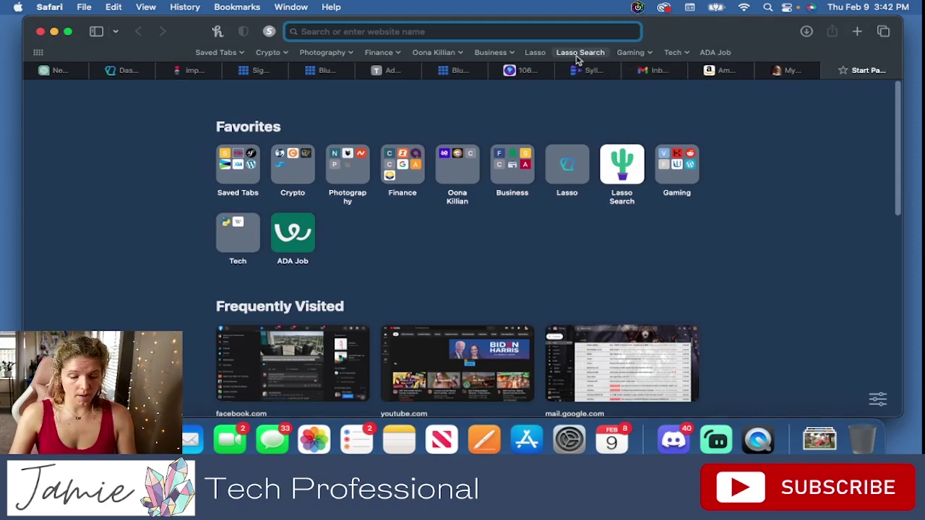
{"action": "type", "text": "momlife.guru"}
{"action": "key", "text": "Return"}
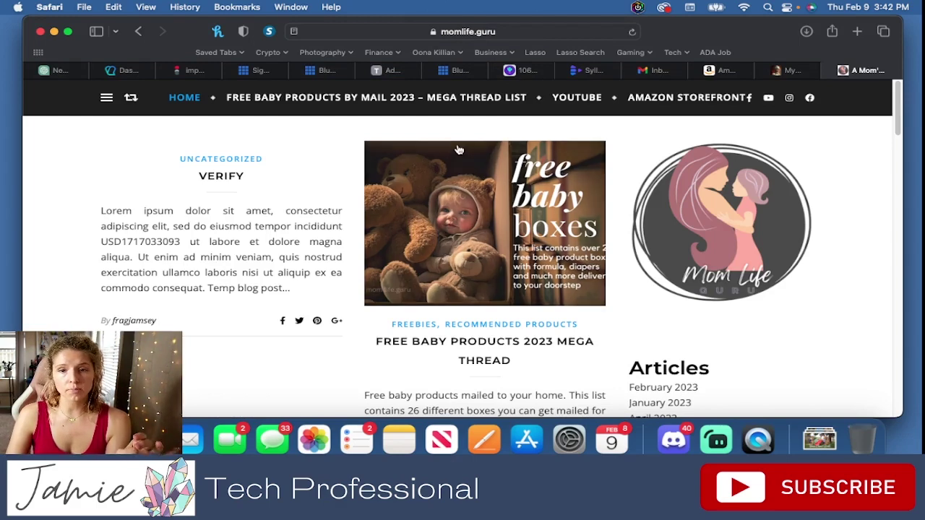
{"action": "scroll", "coordinate": [409, 217], "scroll_direction": "down", "scroll_amount": 5}
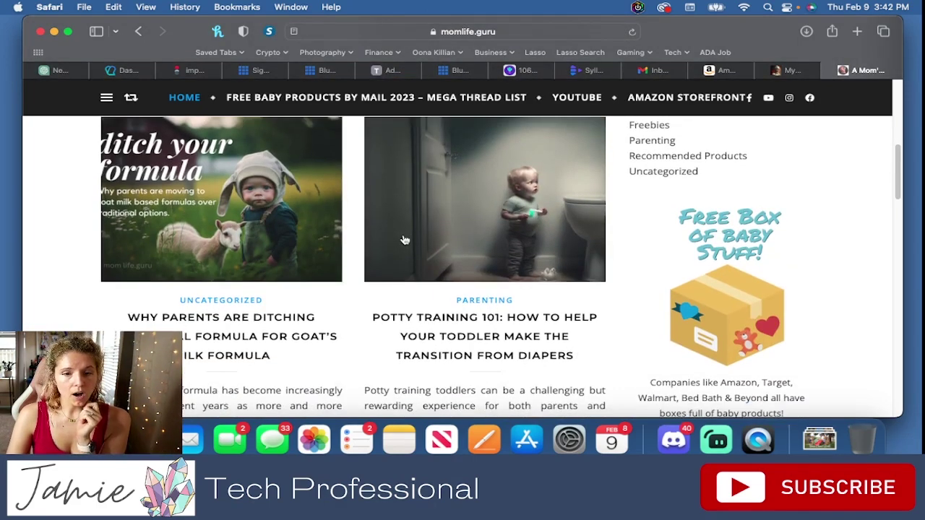
{"action": "scroll", "coordinate": [409, 252], "scroll_direction": "down", "scroll_amount": 5}
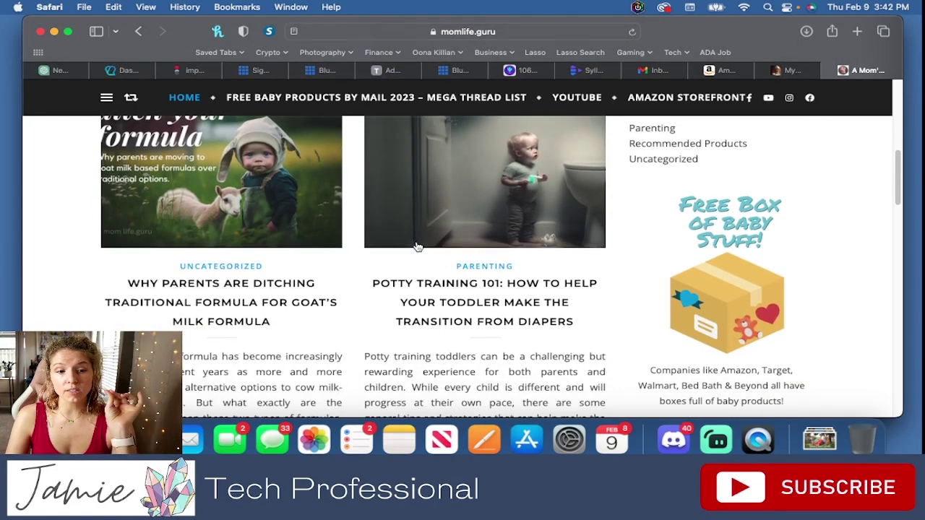
{"action": "scroll", "coordinate": [416, 247], "scroll_direction": "down", "scroll_amount": 5}
{"action": "scroll", "coordinate": [417, 247], "scroll_direction": "up", "scroll_amount": 10}
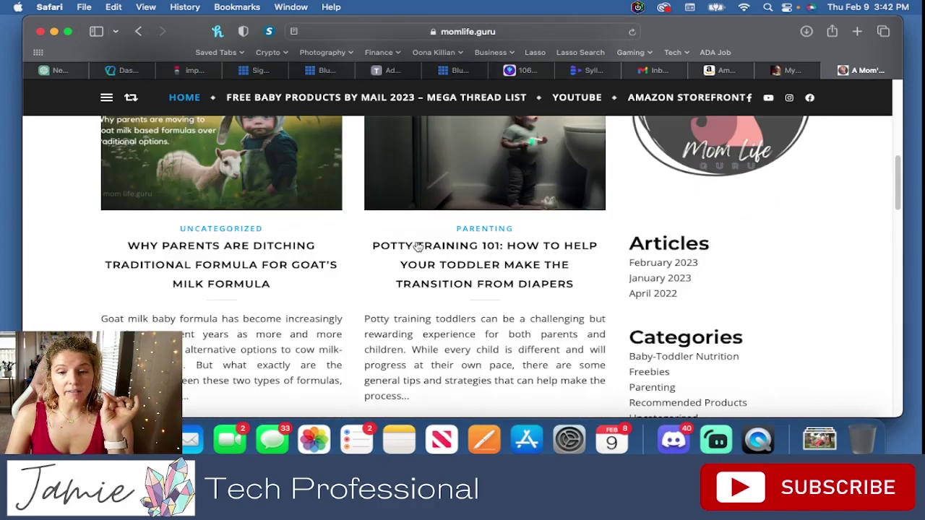
Step: Skim the goat milk formula article, go back, and open the Vegan Baby Formula post
{"action": "left_click", "coordinate": [286, 229]}
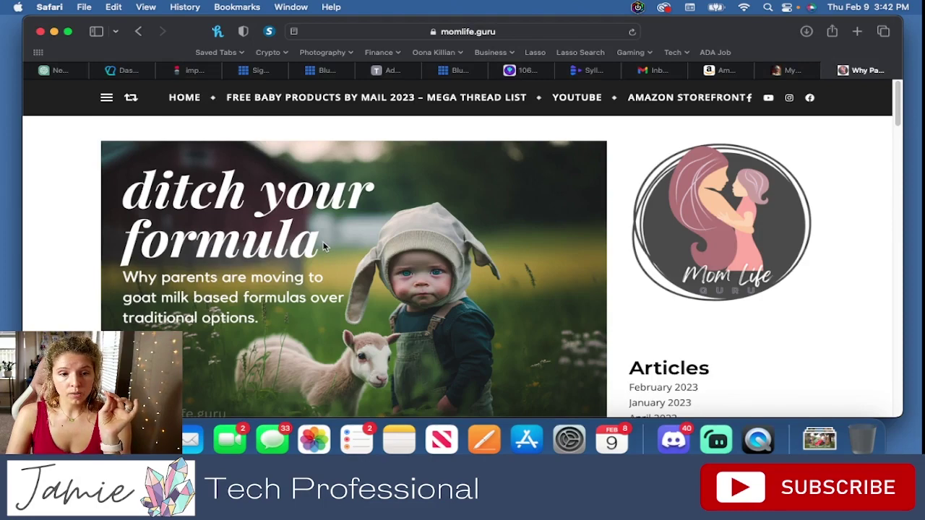
{"action": "scroll", "coordinate": [323, 247], "scroll_direction": "down", "scroll_amount": 1}
{"action": "scroll", "coordinate": [323, 246], "scroll_direction": "down", "scroll_amount": 1}
{"action": "scroll", "coordinate": [322, 246], "scroll_direction": "up", "scroll_amount": 2}
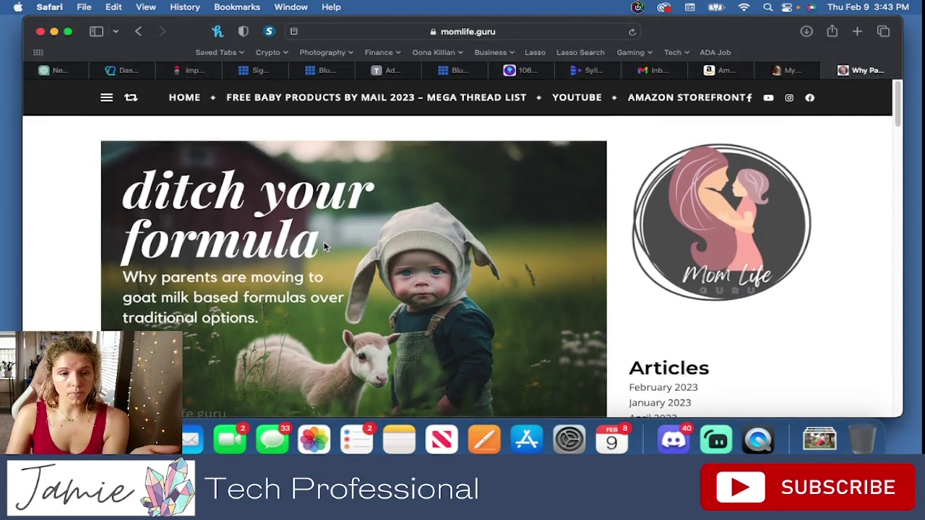
{"action": "left_click", "coordinate": [138, 31]}
{"action": "scroll", "coordinate": [340, 258], "scroll_direction": "down", "scroll_amount": 4}
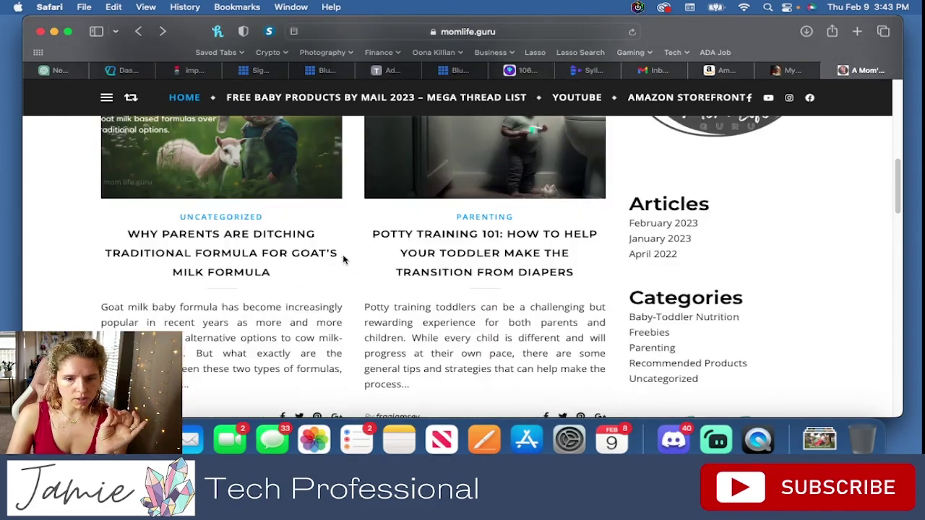
{"action": "scroll", "coordinate": [344, 258], "scroll_direction": "down", "scroll_amount": 2}
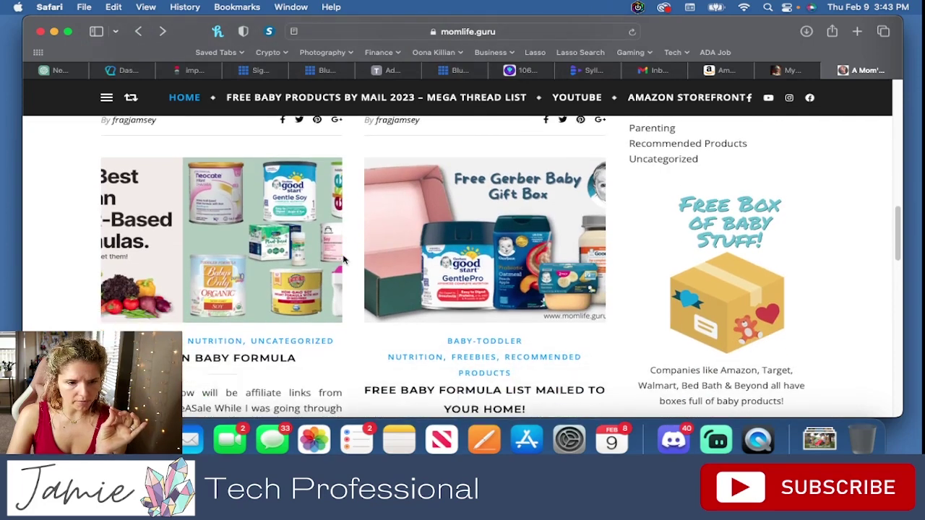
{"action": "left_click", "coordinate": [313, 261]}
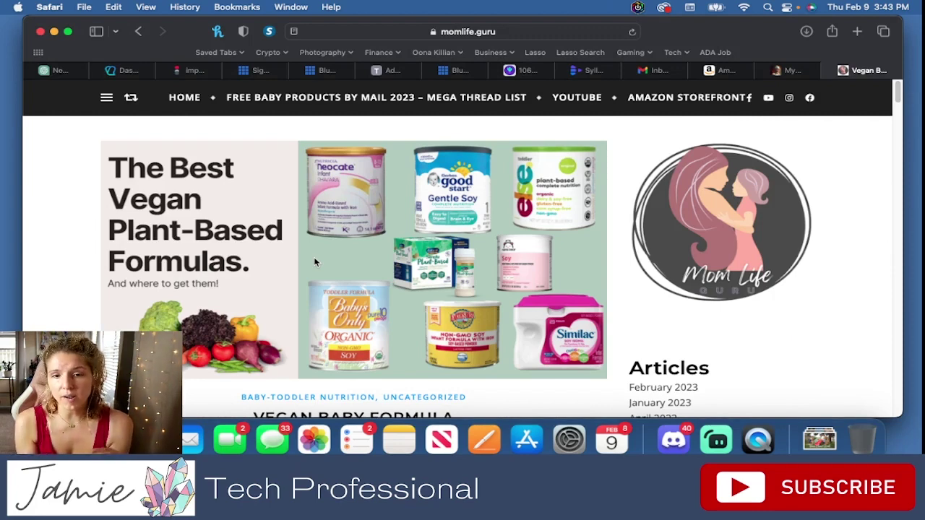
{"action": "scroll", "coordinate": [345, 265], "scroll_direction": "down", "scroll_amount": 4}
{"action": "scroll", "coordinate": [341, 266], "scroll_direction": "down", "scroll_amount": 15}
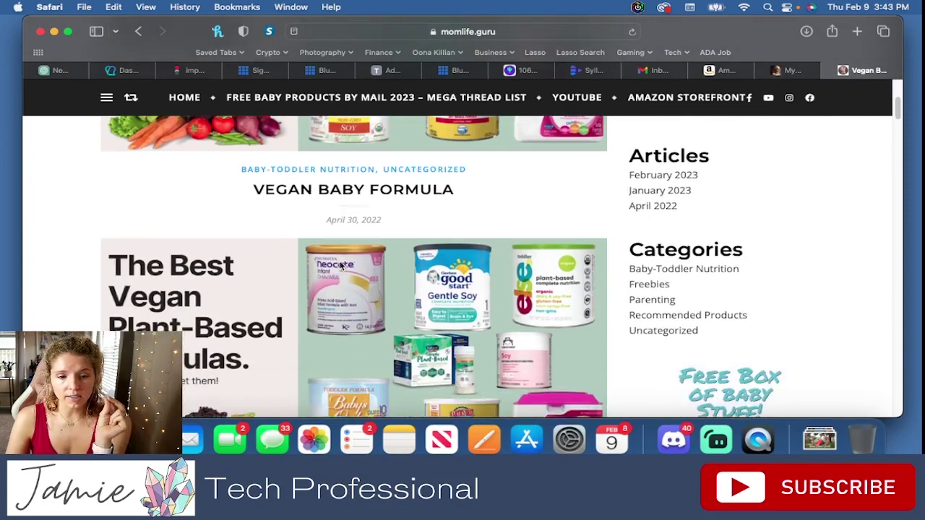
{"action": "scroll", "coordinate": [340, 266], "scroll_direction": "down", "scroll_amount": 2}
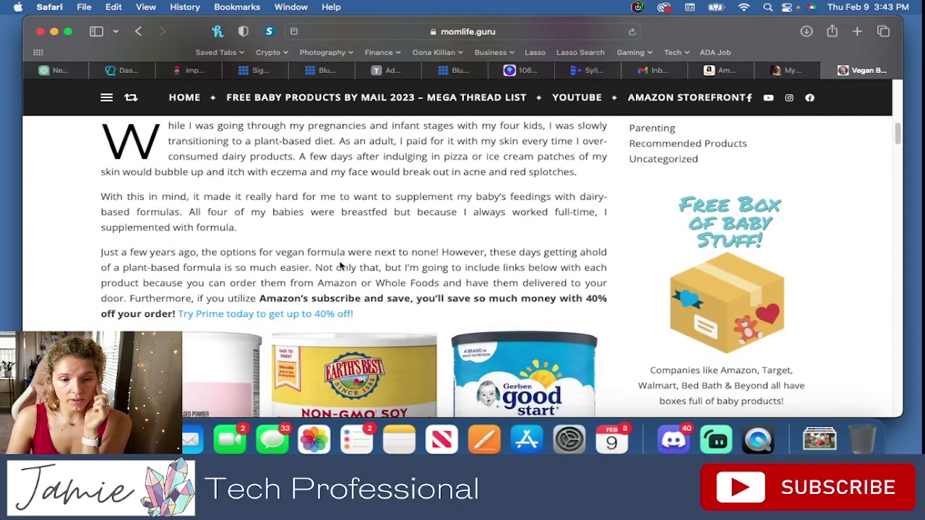
{"action": "scroll", "coordinate": [338, 262], "scroll_direction": "up", "scroll_amount": 4}
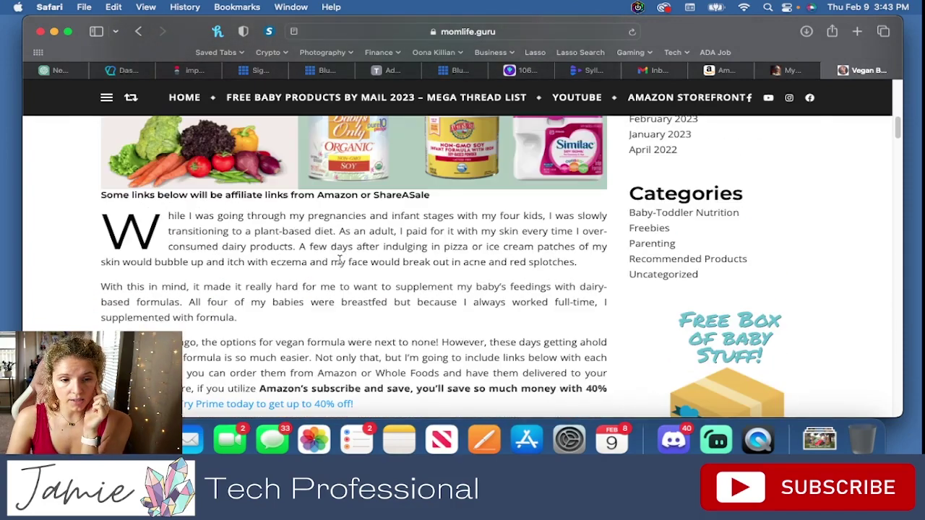
{"action": "scroll", "coordinate": [338, 261], "scroll_direction": "up", "scroll_amount": 6}
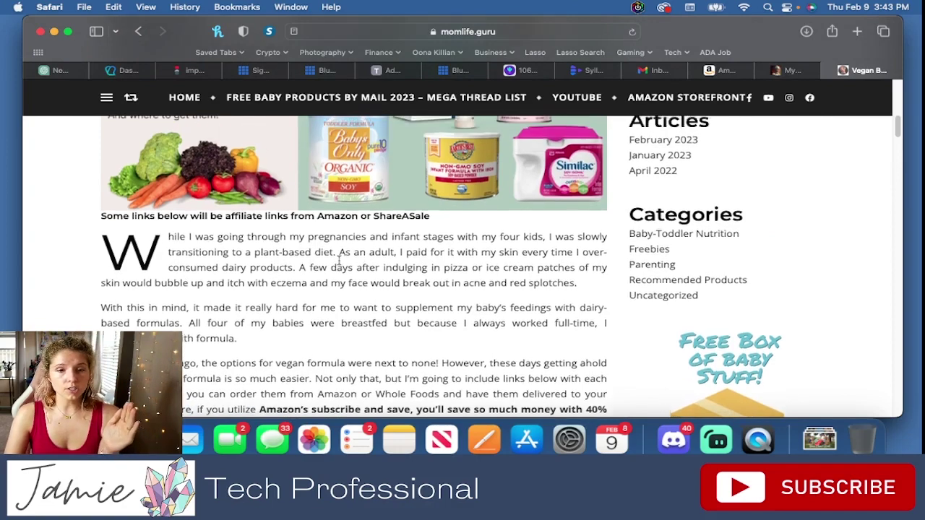
{"action": "scroll", "coordinate": [411, 282], "scroll_direction": "up", "scroll_amount": 1}
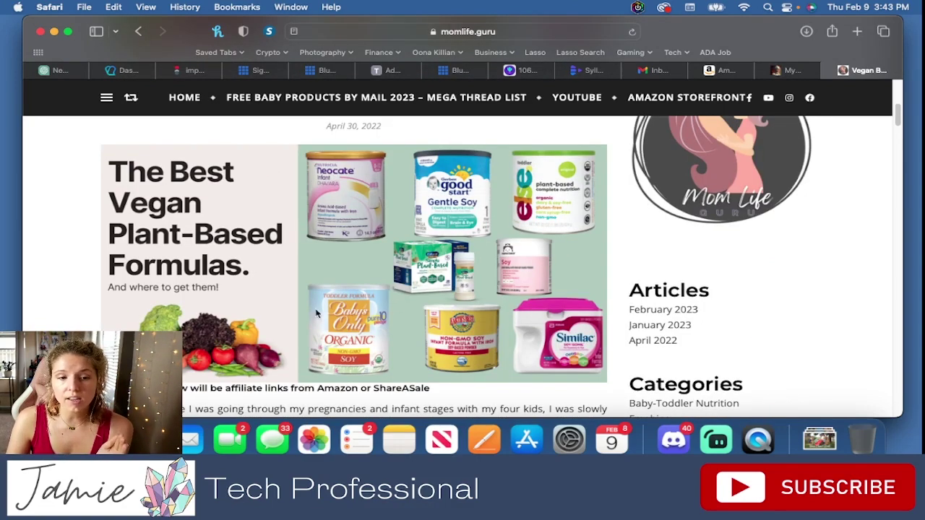
{"action": "scroll", "coordinate": [398, 289], "scroll_direction": "down", "scroll_amount": 7}
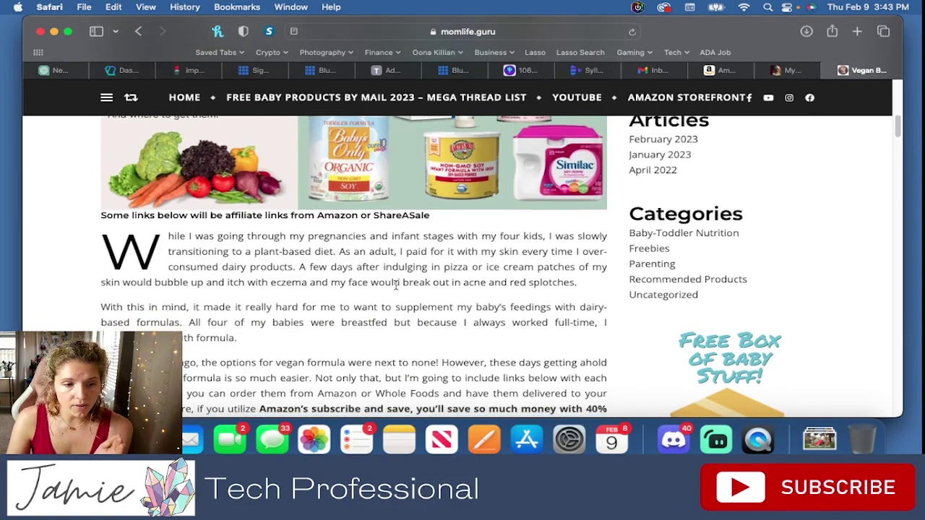
{"action": "scroll", "coordinate": [382, 291], "scroll_direction": "down", "scroll_amount": 3}
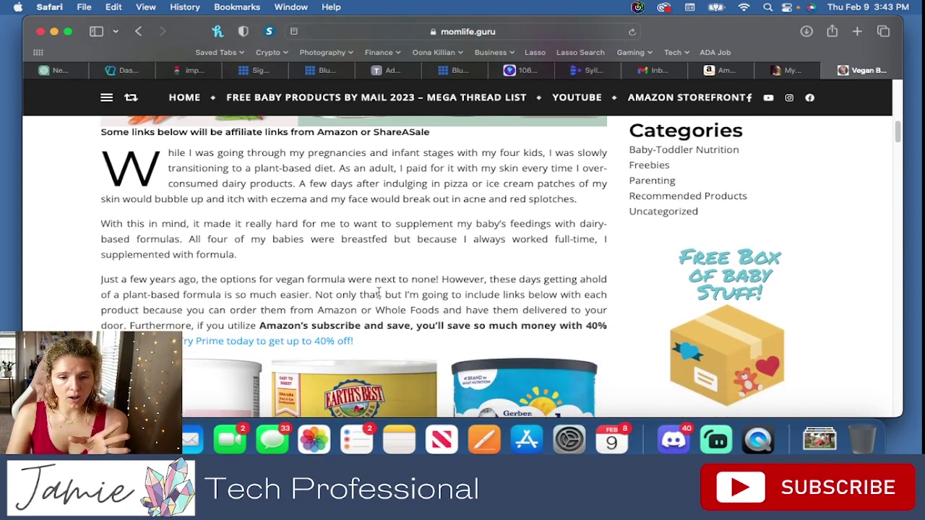
{"action": "scroll", "coordinate": [377, 292], "scroll_direction": "down", "scroll_amount": 1}
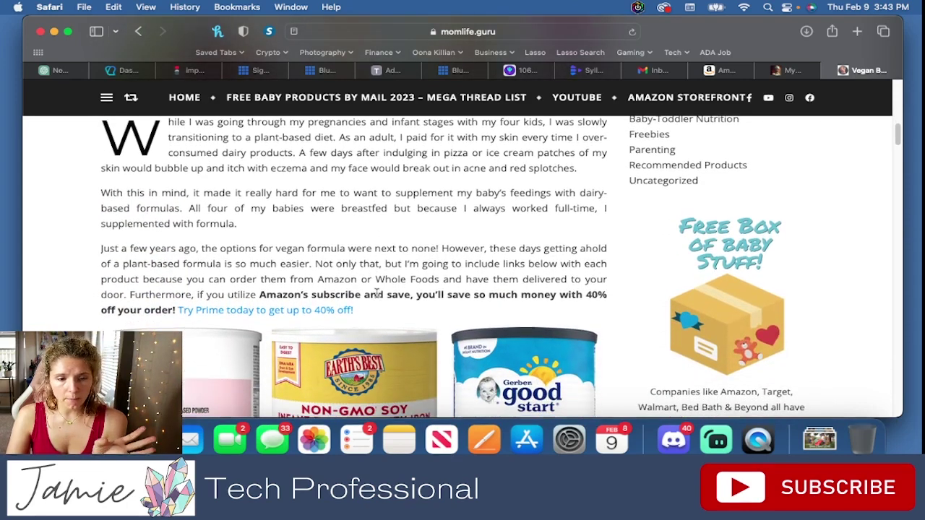
{"action": "scroll", "coordinate": [376, 298], "scroll_direction": "down", "scroll_amount": 1}
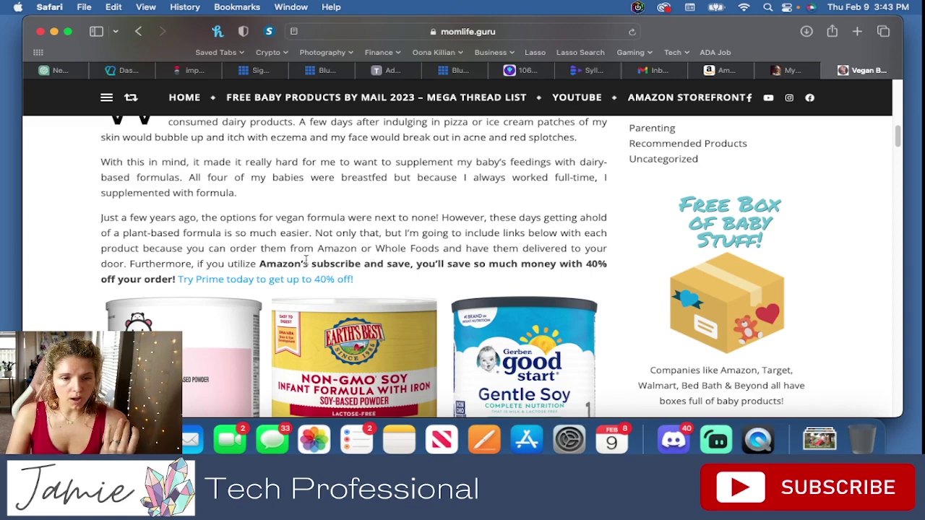
{"action": "scroll", "coordinate": [306, 260], "scroll_direction": "down", "scroll_amount": 1}
{"action": "scroll", "coordinate": [406, 252], "scroll_direction": "down", "scroll_amount": 1}
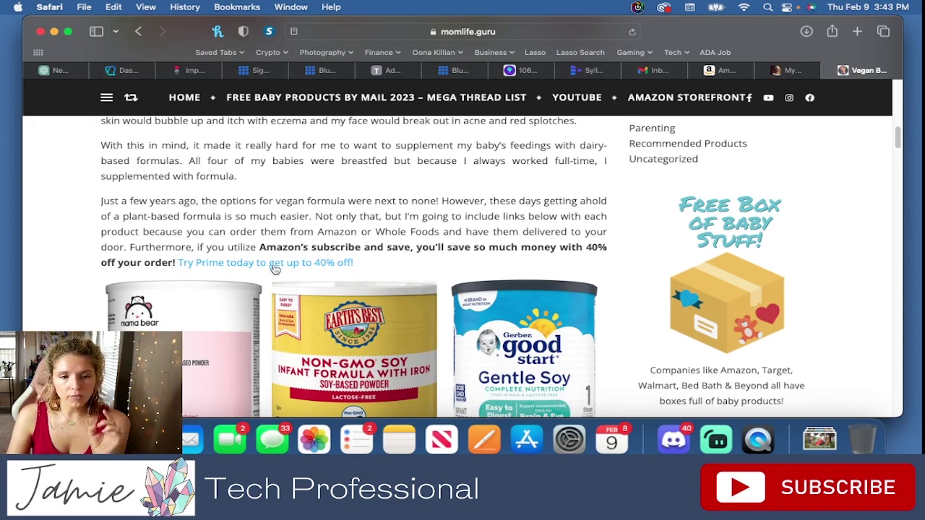
{"action": "scroll", "coordinate": [274, 266], "scroll_direction": "down", "scroll_amount": 1}
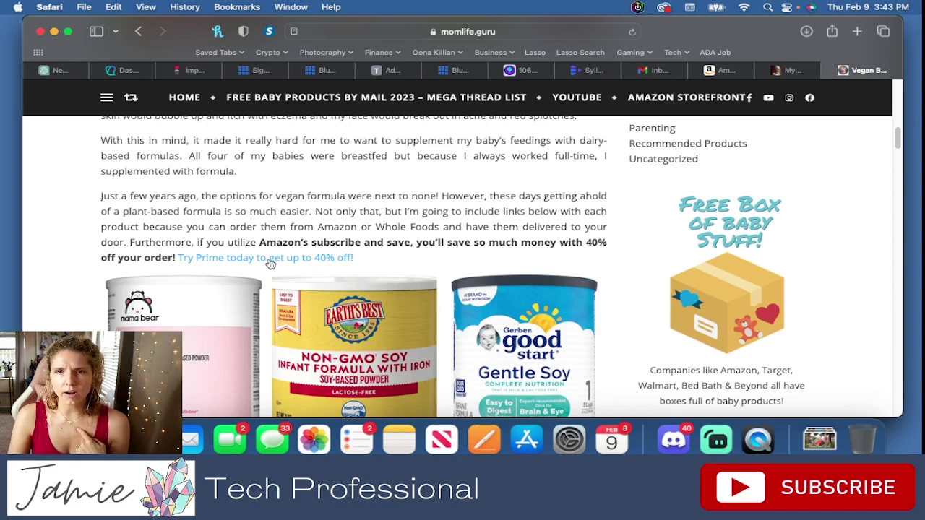
{"action": "scroll", "coordinate": [269, 264], "scroll_direction": "down", "scroll_amount": 1}
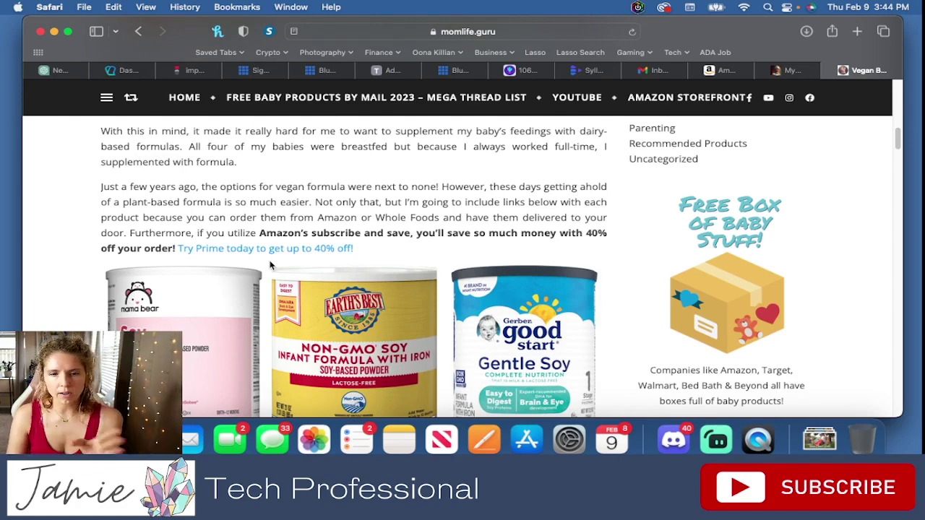
{"action": "scroll", "coordinate": [270, 266], "scroll_direction": "down", "scroll_amount": 3}
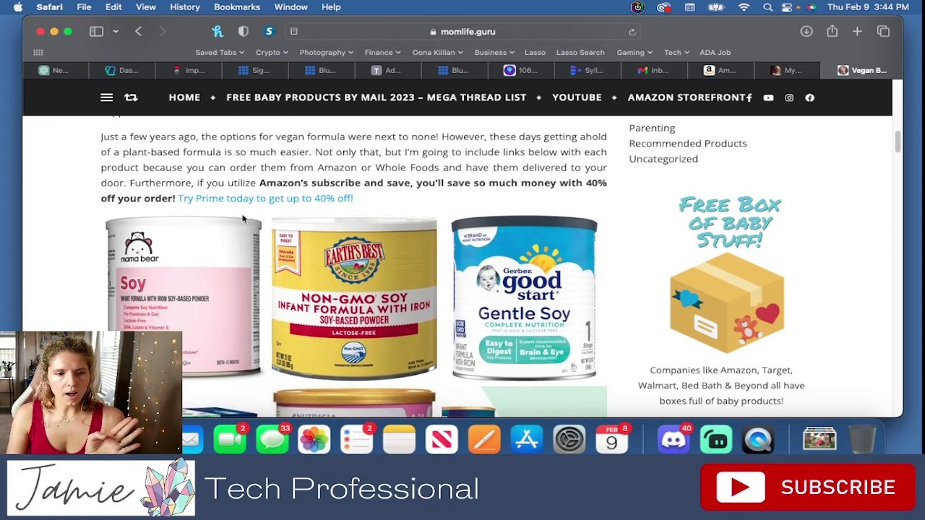
{"action": "scroll", "coordinate": [345, 225], "scroll_direction": "down", "scroll_amount": 1}
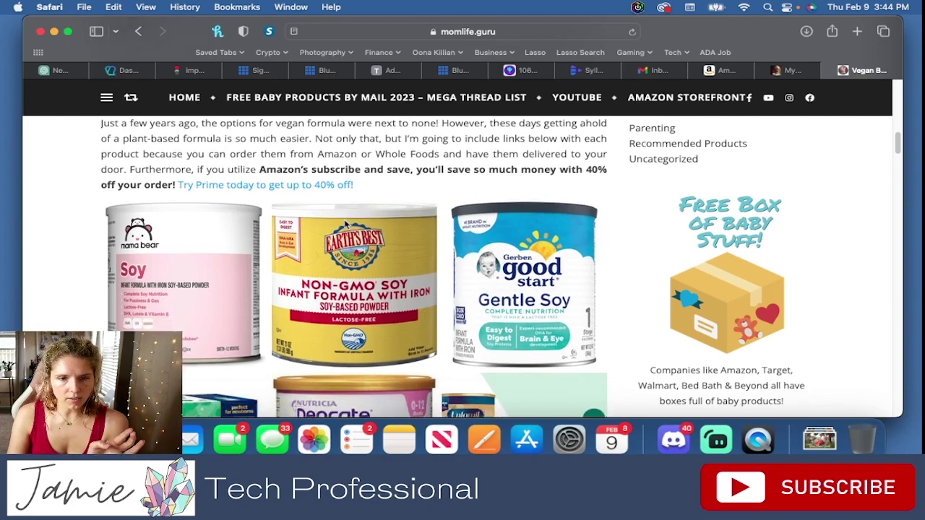
{"action": "scroll", "coordinate": [345, 226], "scroll_direction": "up", "scroll_amount": 10}
{"action": "scroll", "coordinate": [345, 231], "scroll_direction": "down", "scroll_amount": 15}
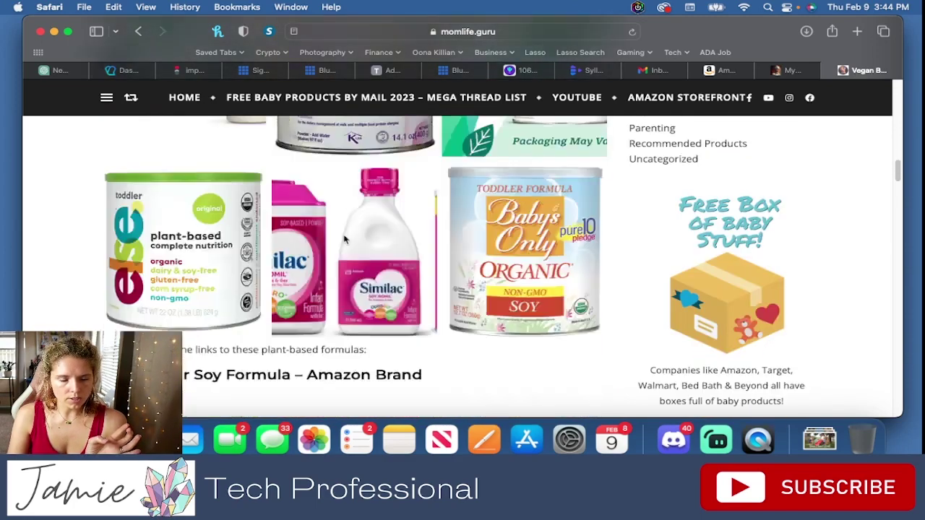
{"action": "scroll", "coordinate": [344, 239], "scroll_direction": "down", "scroll_amount": 10}
{"action": "scroll", "coordinate": [344, 239], "scroll_direction": "up", "scroll_amount": 1}
{"action": "scroll", "coordinate": [344, 239], "scroll_direction": "down", "scroll_amount": 12}
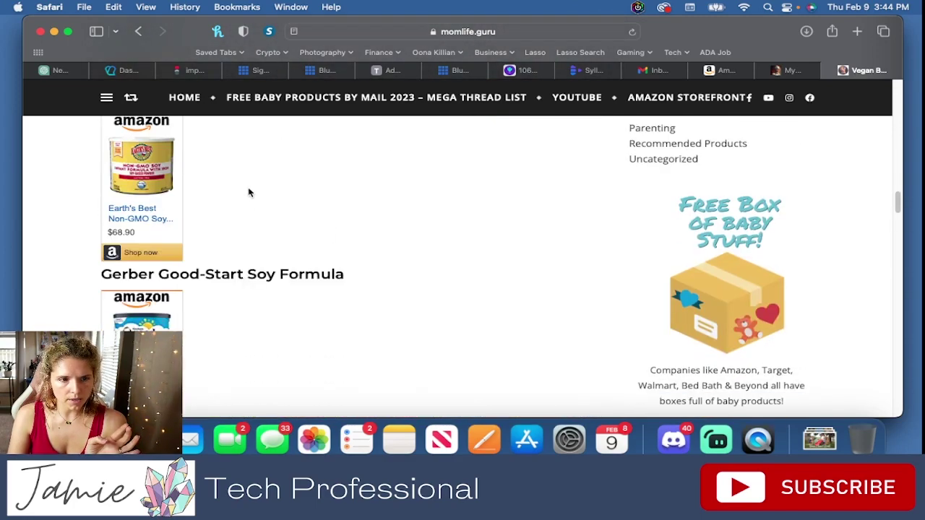
{"action": "scroll", "coordinate": [186, 249], "scroll_direction": "down", "scroll_amount": 15}
{"action": "scroll", "coordinate": [160, 257], "scroll_direction": "down", "scroll_amount": 5}
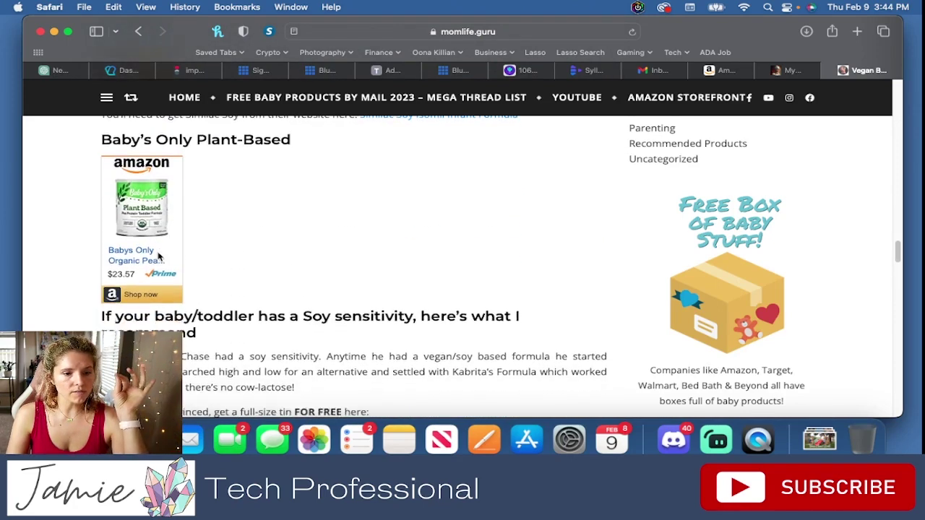
{"action": "scroll", "coordinate": [160, 257], "scroll_direction": "up", "scroll_amount": 15}
{"action": "scroll", "coordinate": [159, 257], "scroll_direction": "up", "scroll_amount": 10}
{"action": "scroll", "coordinate": [152, 247], "scroll_direction": "down", "scroll_amount": 1}
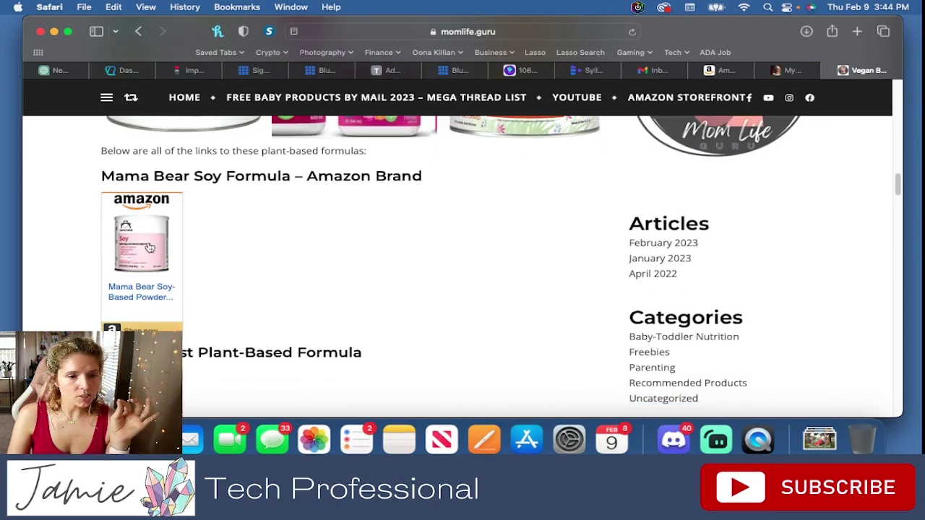
{"action": "scroll", "coordinate": [134, 257], "scroll_direction": "down", "scroll_amount": 1}
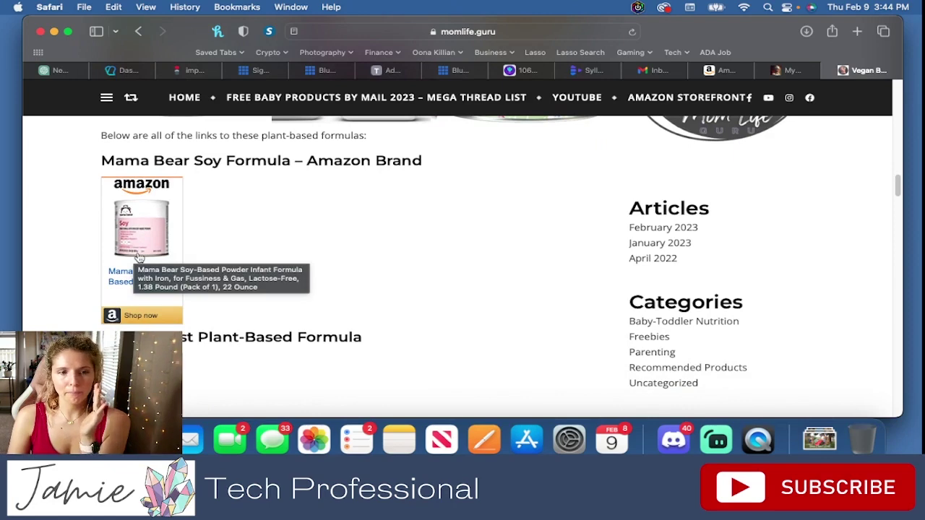
{"action": "scroll", "coordinate": [139, 257], "scroll_direction": "down", "scroll_amount": 8}
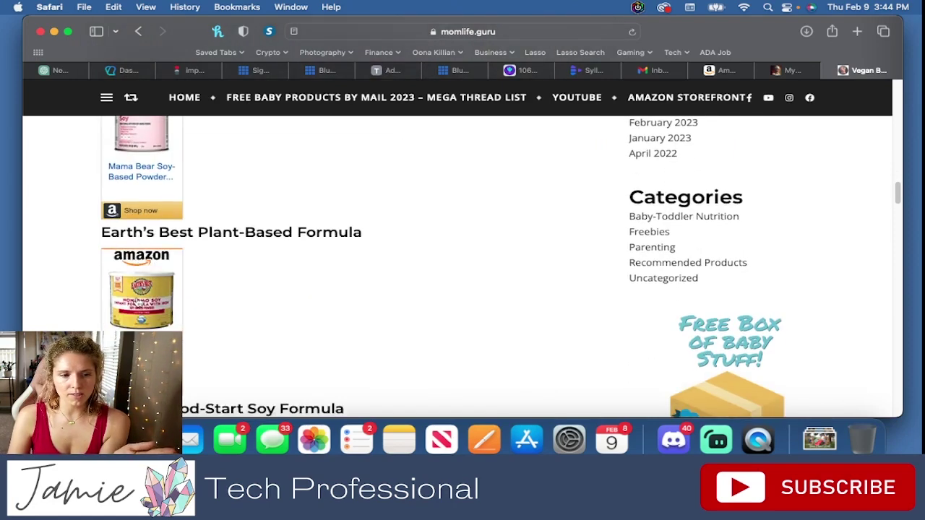
{"action": "scroll", "coordinate": [139, 298], "scroll_direction": "down", "scroll_amount": 6}
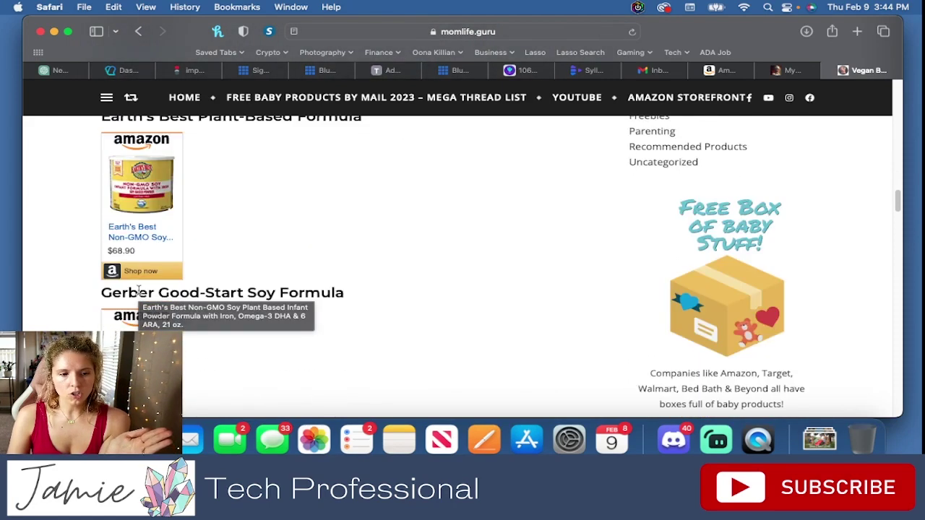
{"action": "scroll", "coordinate": [141, 292], "scroll_direction": "up", "scroll_amount": 6}
{"action": "scroll", "coordinate": [141, 293], "scroll_direction": "down", "scroll_amount": 15}
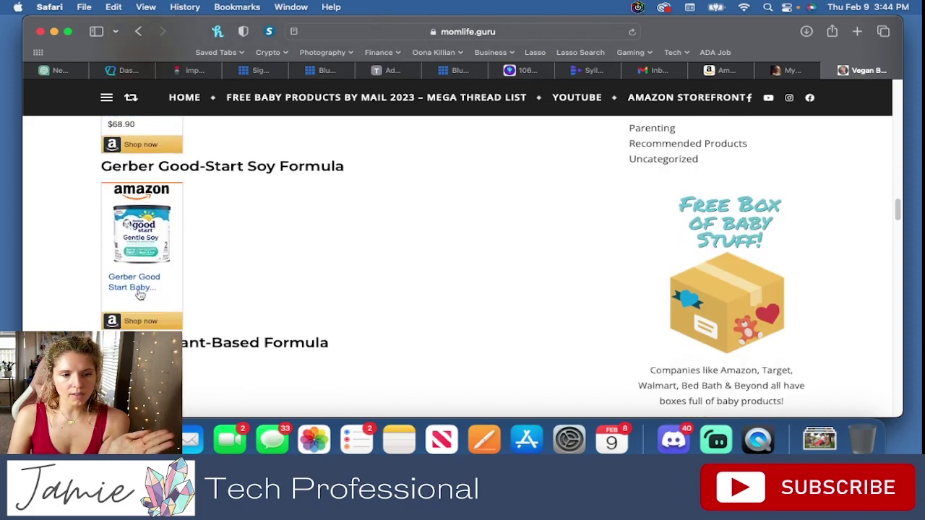
{"action": "scroll", "coordinate": [141, 296], "scroll_direction": "down", "scroll_amount": 10}
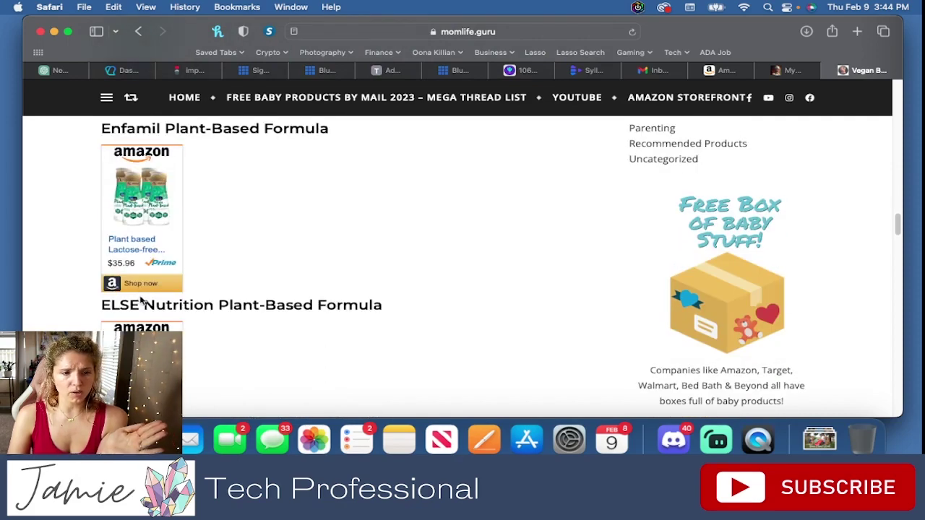
{"action": "scroll", "coordinate": [141, 302], "scroll_direction": "down", "scroll_amount": 3}
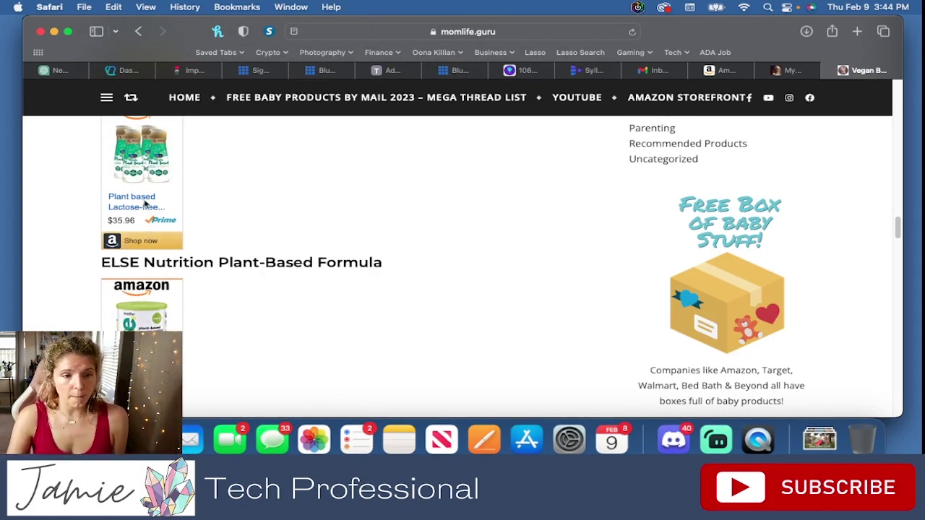
{"action": "scroll", "coordinate": [143, 217], "scroll_direction": "down", "scroll_amount": 9}
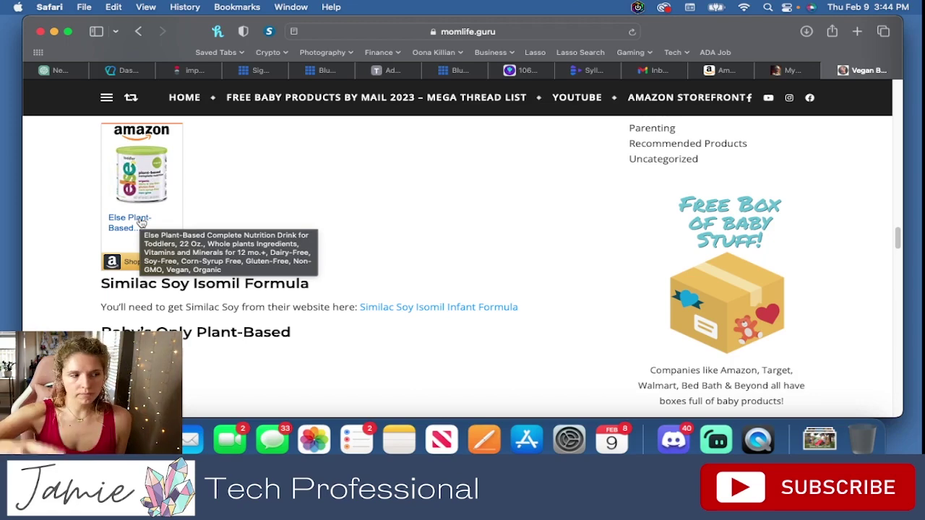
{"action": "scroll", "coordinate": [195, 287], "scroll_direction": "down", "scroll_amount": 5}
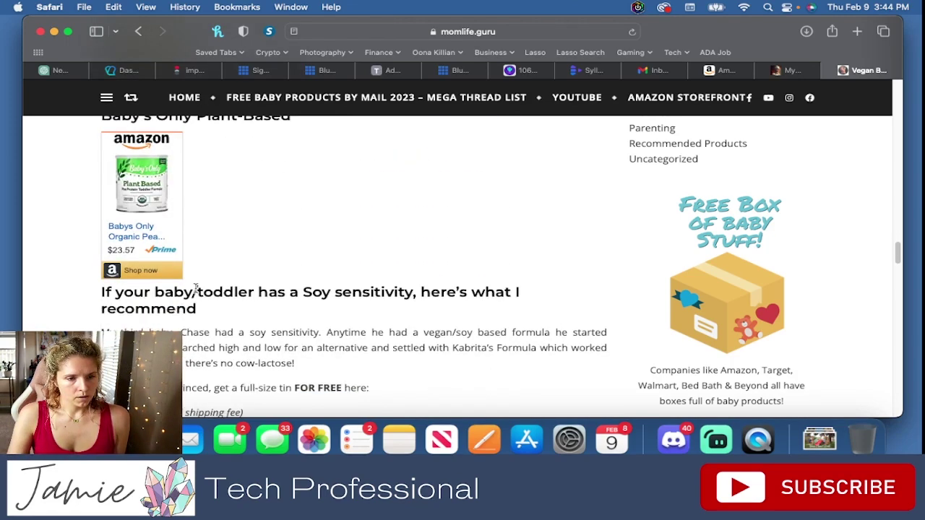
{"action": "scroll", "coordinate": [195, 287], "scroll_direction": "down", "scroll_amount": 8}
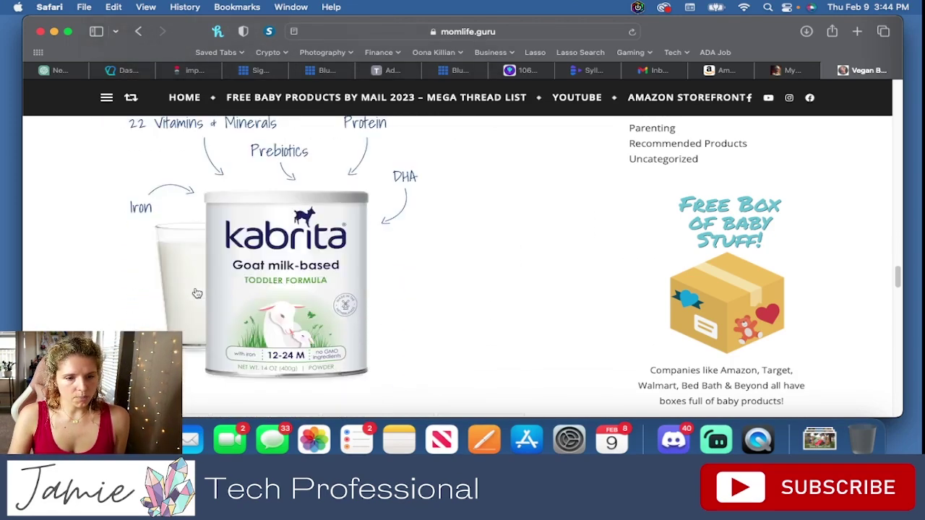
{"action": "scroll", "coordinate": [195, 290], "scroll_direction": "down", "scroll_amount": 9}
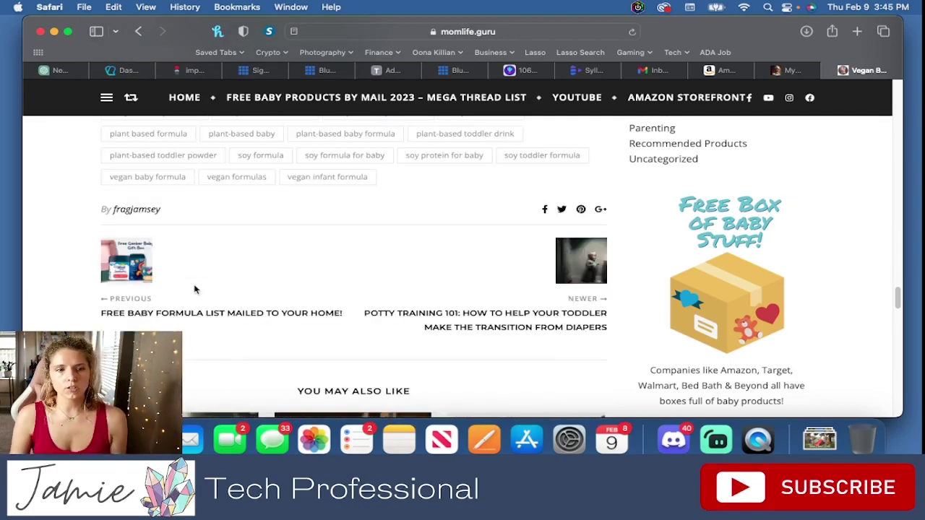
{"action": "scroll", "coordinate": [434, 272], "scroll_direction": "up", "scroll_amount": 20}
{"action": "scroll", "coordinate": [470, 278], "scroll_direction": "down", "scroll_amount": 8}
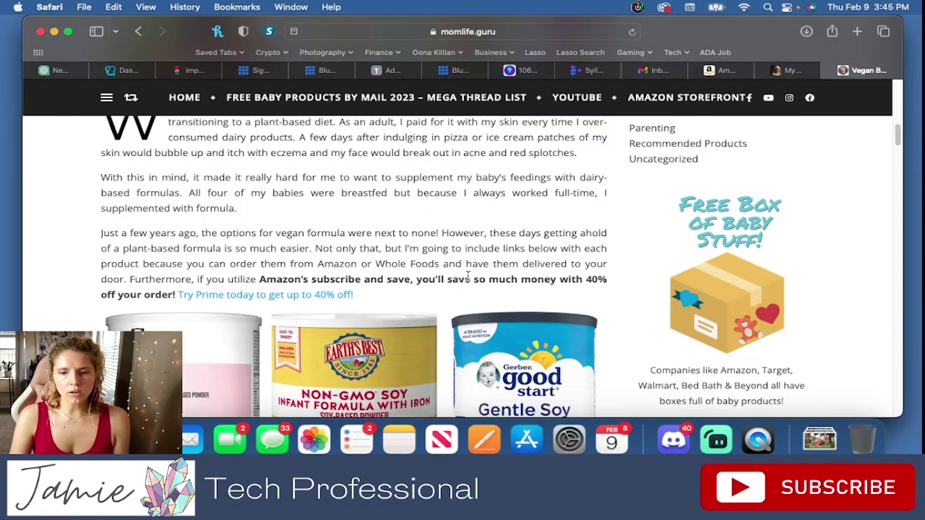
{"action": "scroll", "coordinate": [467, 275], "scroll_direction": "down", "scroll_amount": 1}
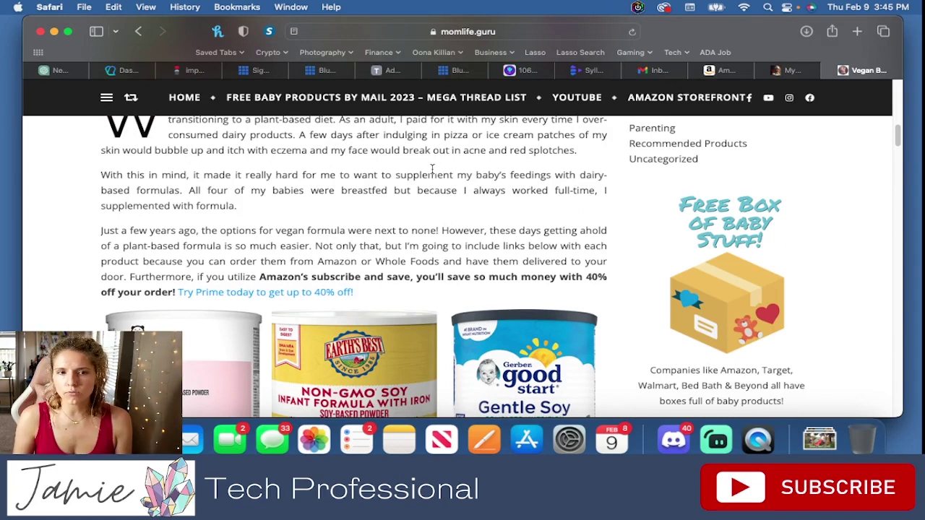
{"action": "scroll", "coordinate": [383, 180], "scroll_direction": "up", "scroll_amount": 1}
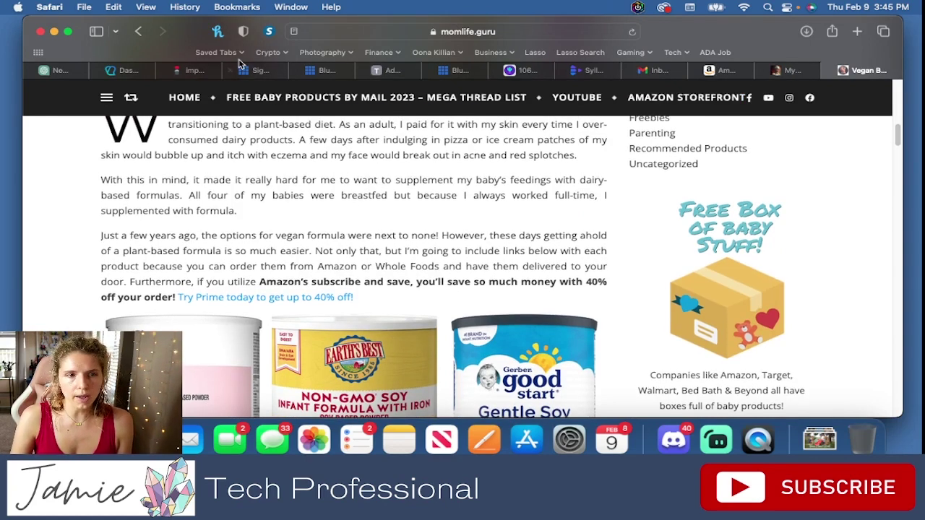
Step: Return to the Momlife.guru homepage and open the FREE BABY PRODUCTS 2023 MEGA THREAD post
{"action": "left_click", "coordinate": [184, 97]}
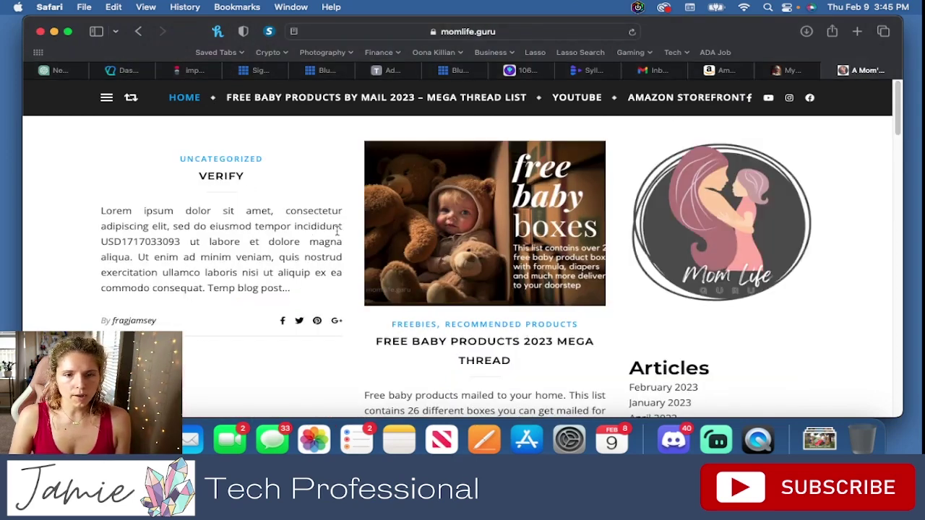
{"action": "scroll", "coordinate": [388, 248], "scroll_direction": "down", "scroll_amount": 3}
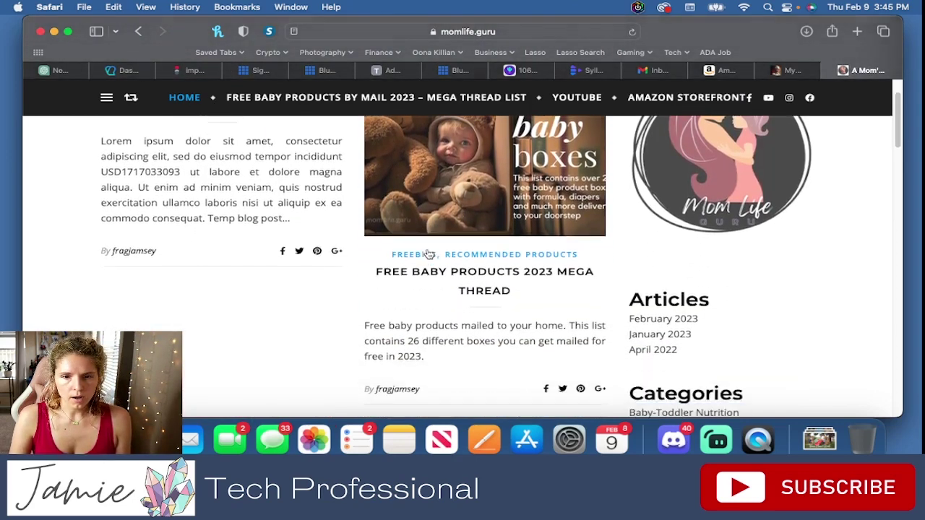
{"action": "left_click", "coordinate": [486, 271]}
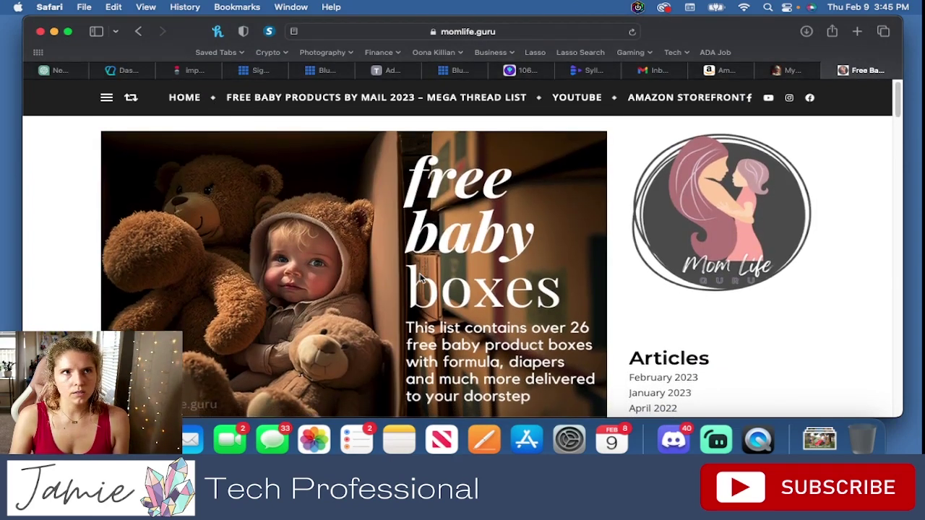
Step: Scroll through the free baby product lists down to the '26 FREE Baby Boxes by Mail' video
{"action": "scroll", "coordinate": [420, 278], "scroll_direction": "down", "scroll_amount": 5}
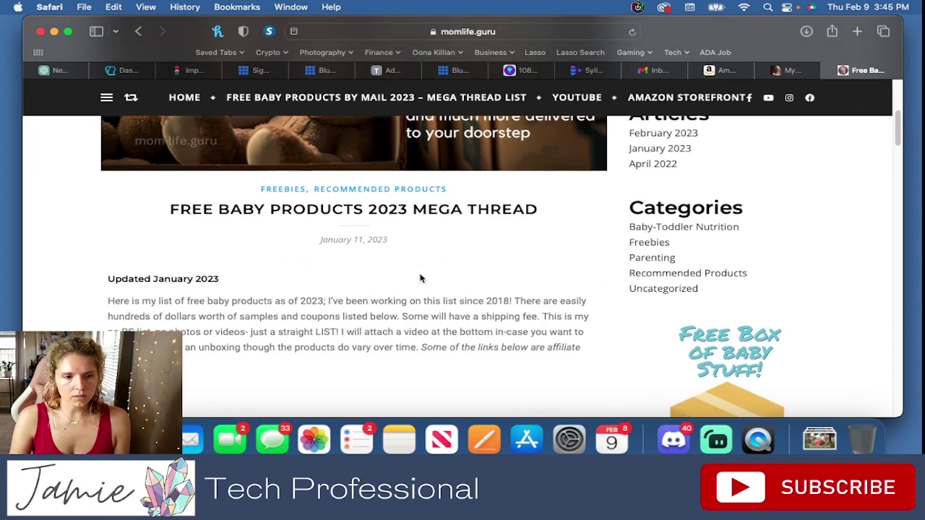
{"action": "scroll", "coordinate": [423, 274], "scroll_direction": "up", "scroll_amount": 5}
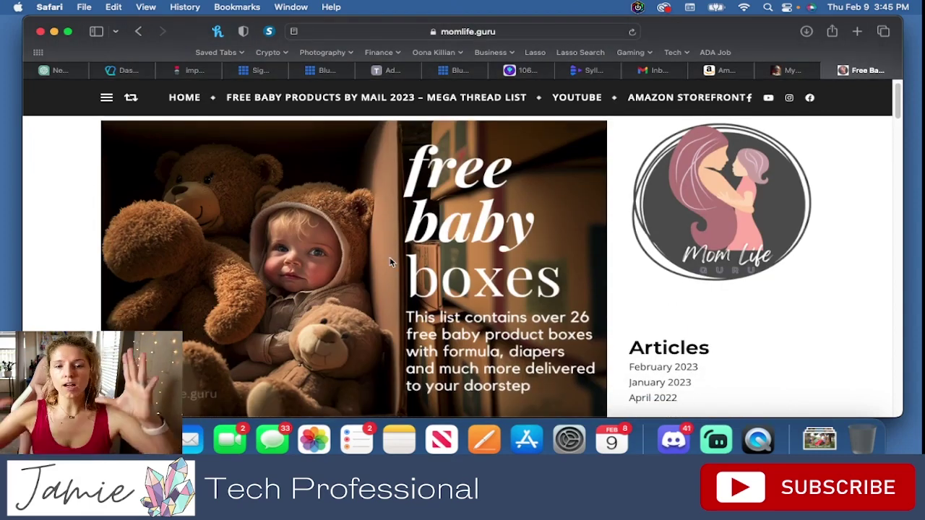
{"action": "scroll", "coordinate": [390, 263], "scroll_direction": "down", "scroll_amount": 4}
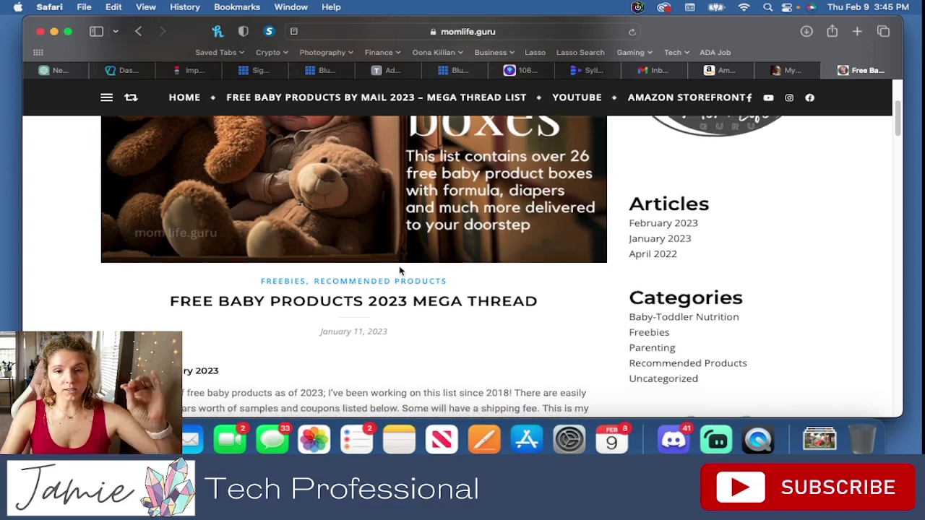
{"action": "scroll", "coordinate": [394, 268], "scroll_direction": "down", "scroll_amount": 5}
{"action": "scroll", "coordinate": [401, 271], "scroll_direction": "down", "scroll_amount": 3}
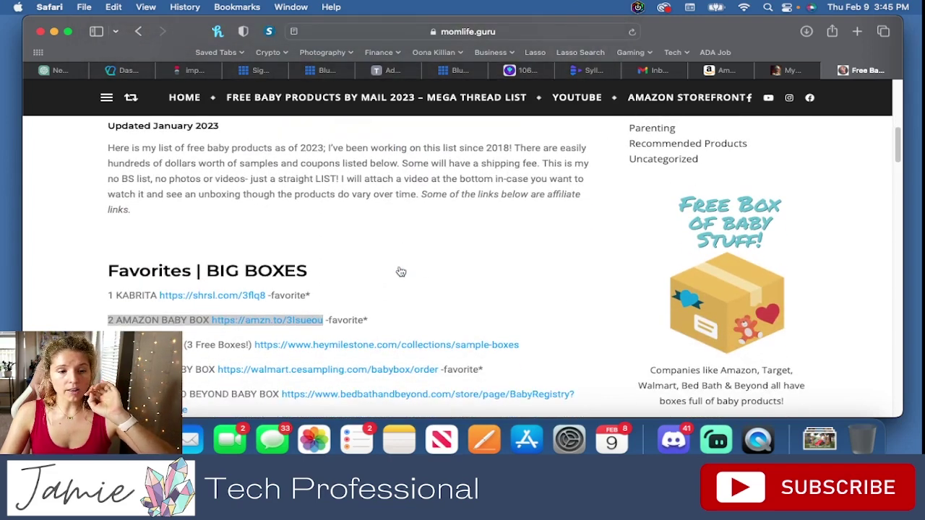
{"action": "scroll", "coordinate": [393, 288], "scroll_direction": "down", "scroll_amount": 2}
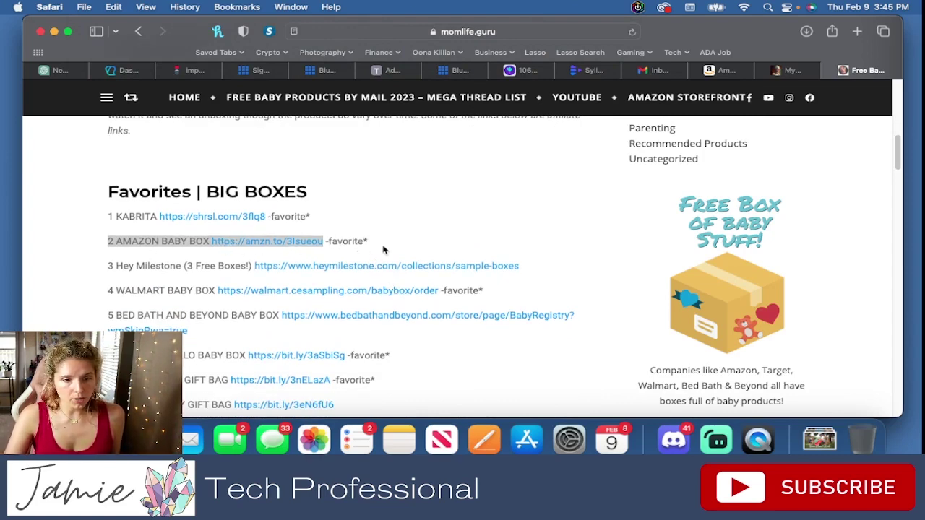
{"action": "scroll", "coordinate": [389, 248], "scroll_direction": "down", "scroll_amount": 1}
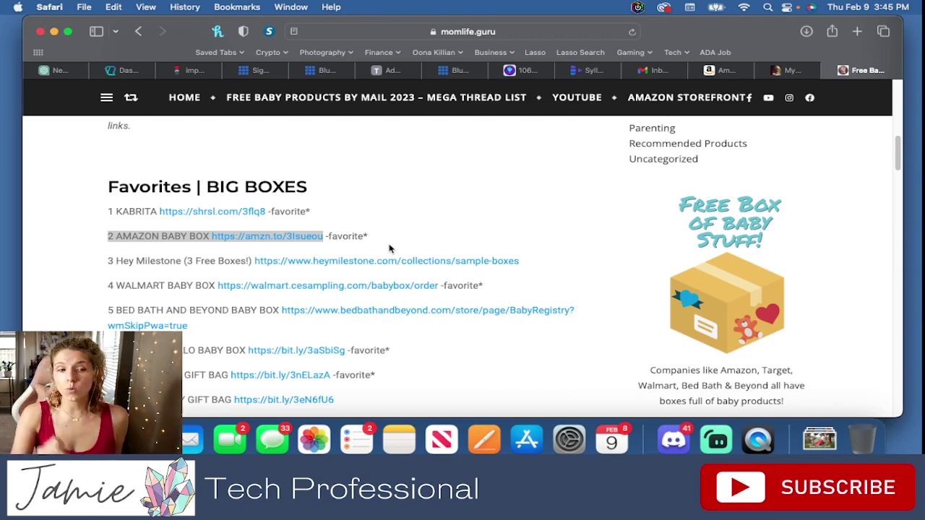
{"action": "scroll", "coordinate": [345, 239], "scroll_direction": "down", "scroll_amount": 1}
{"action": "scroll", "coordinate": [346, 252], "scroll_direction": "down", "scroll_amount": 1}
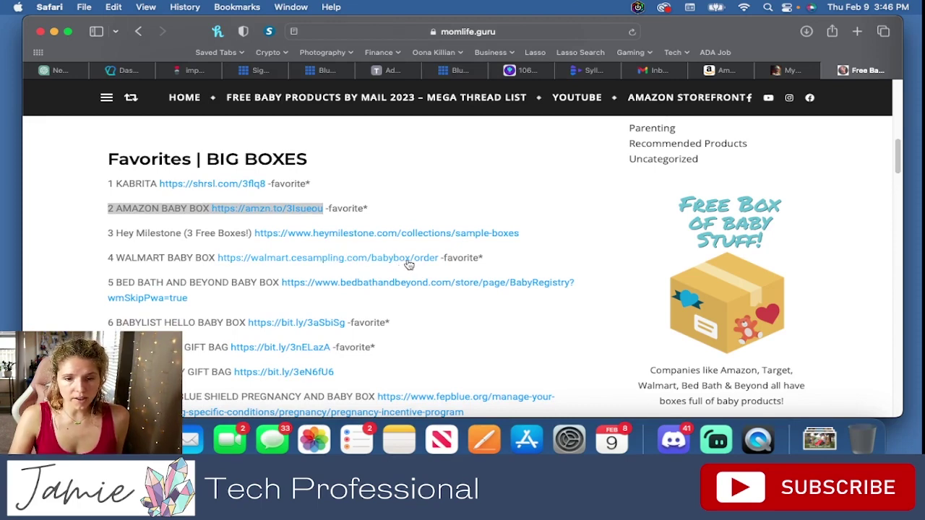
{"action": "scroll", "coordinate": [408, 264], "scroll_direction": "down", "scroll_amount": 1}
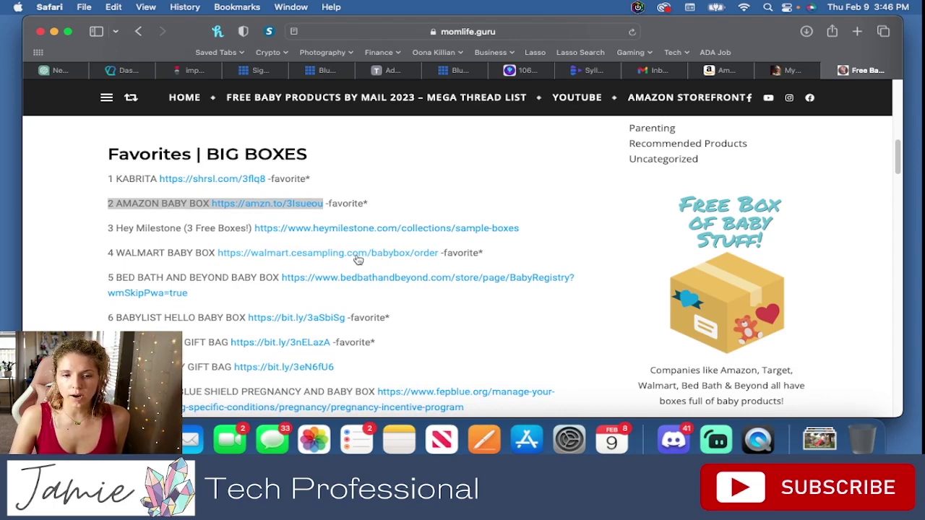
{"action": "scroll", "coordinate": [350, 259], "scroll_direction": "down", "scroll_amount": 1}
{"action": "scroll", "coordinate": [350, 260], "scroll_direction": "down", "scroll_amount": 5}
{"action": "scroll", "coordinate": [335, 266], "scroll_direction": "down", "scroll_amount": 15}
{"action": "scroll", "coordinate": [333, 267], "scroll_direction": "down", "scroll_amount": 3}
{"action": "scroll", "coordinate": [267, 240], "scroll_direction": "down", "scroll_amount": 4}
{"action": "scroll", "coordinate": [295, 228], "scroll_direction": "down", "scroll_amount": 15}
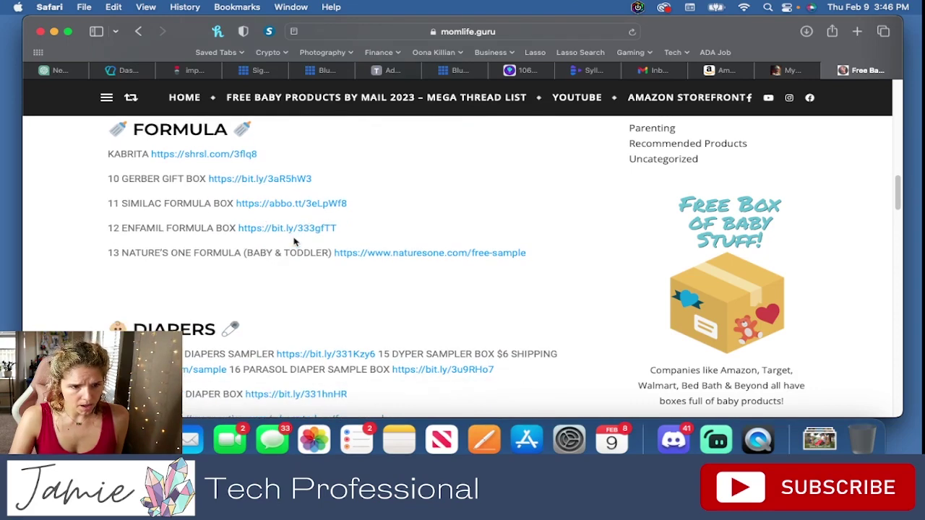
{"action": "scroll", "coordinate": [318, 253], "scroll_direction": "down", "scroll_amount": 15}
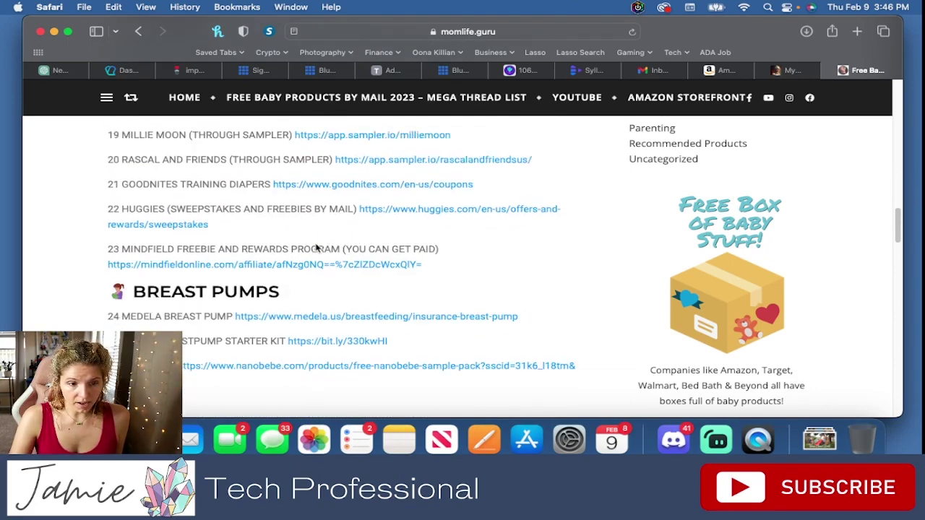
{"action": "scroll", "coordinate": [322, 266], "scroll_direction": "down", "scroll_amount": 15}
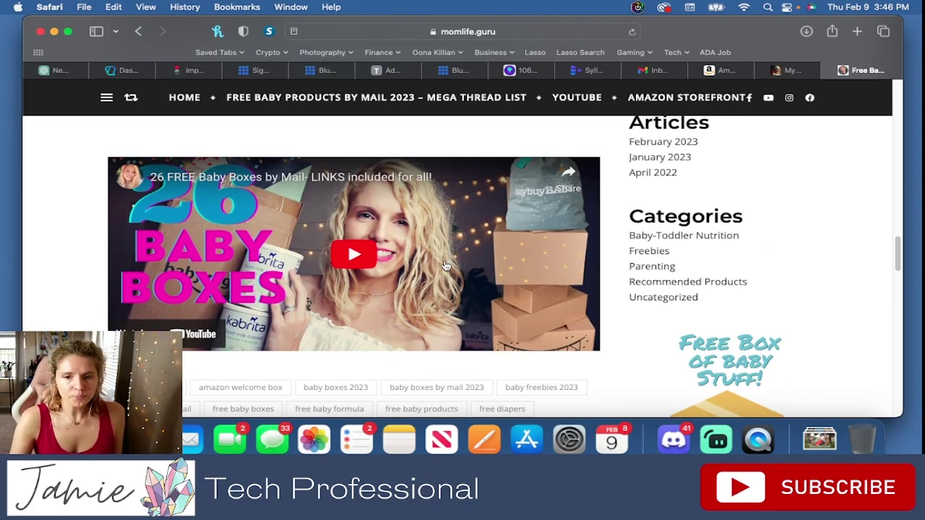
{"action": "scroll", "coordinate": [446, 265], "scroll_direction": "down", "scroll_amount": 2}
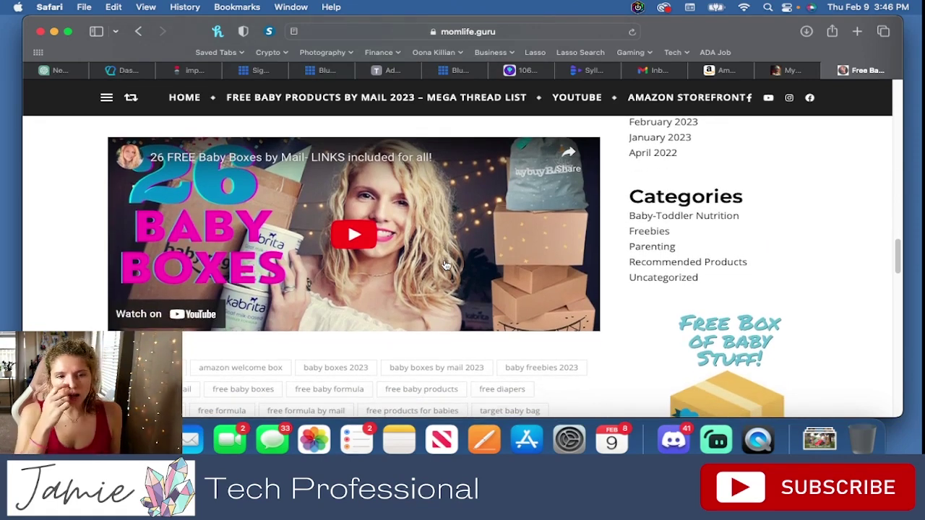
{"action": "scroll", "coordinate": [424, 258], "scroll_direction": "down", "scroll_amount": 3}
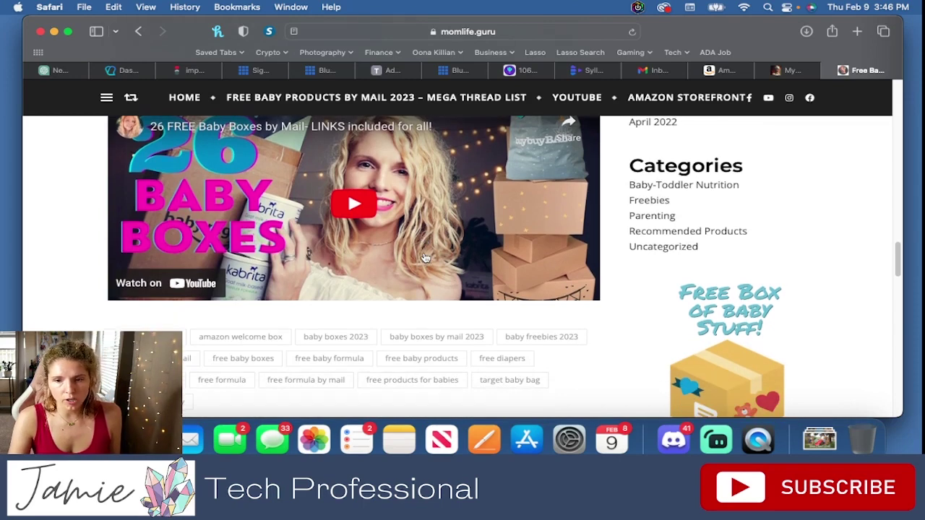
{"action": "scroll", "coordinate": [425, 258], "scroll_direction": "up", "scroll_amount": 4}
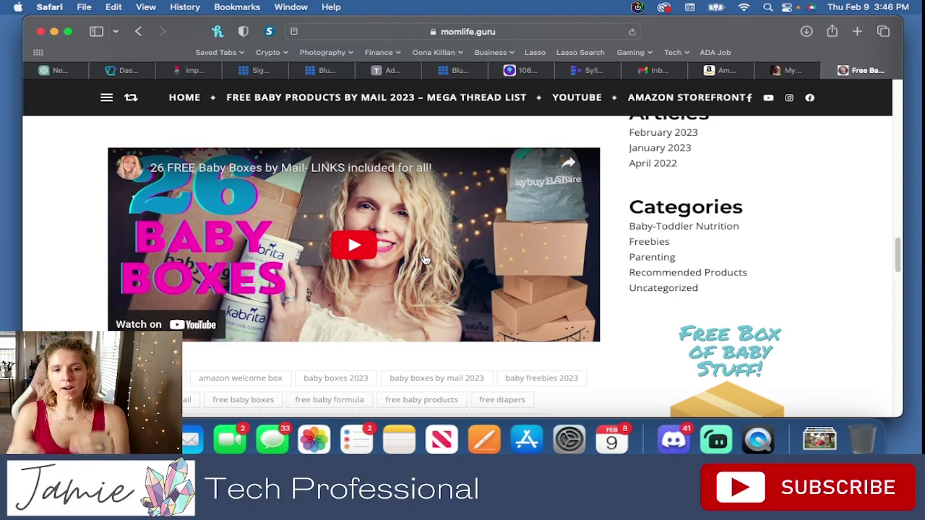
{"action": "scroll", "coordinate": [425, 258], "scroll_direction": "up", "scroll_amount": 6}
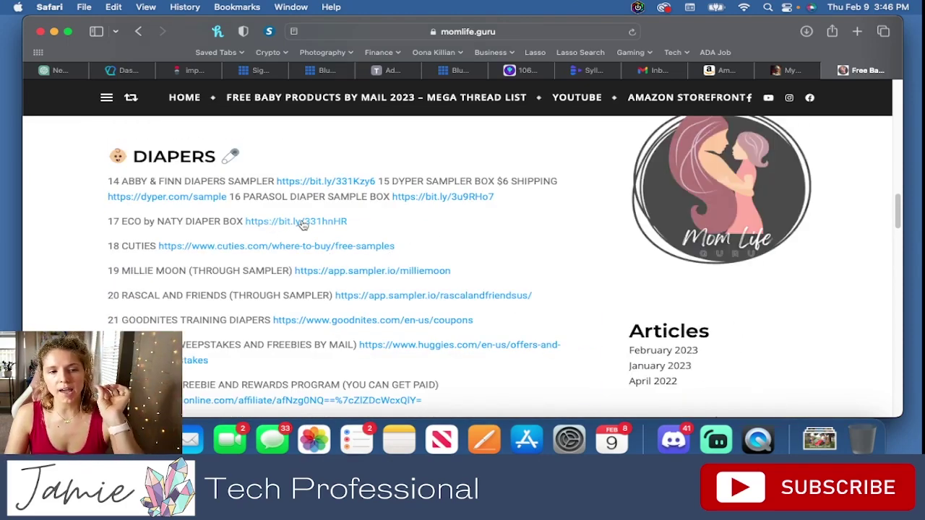
{"action": "scroll", "coordinate": [323, 247], "scroll_direction": "down", "scroll_amount": 2}
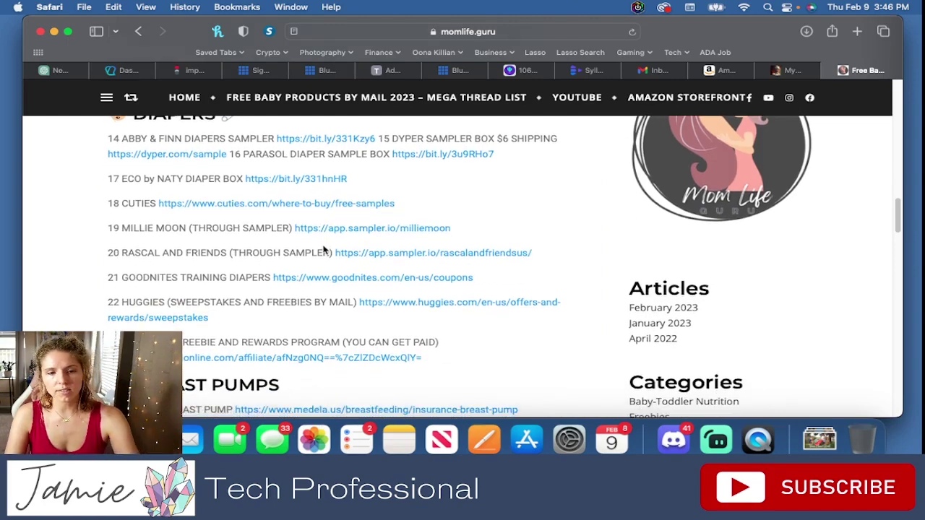
{"action": "scroll", "coordinate": [323, 250], "scroll_direction": "down", "scroll_amount": 1}
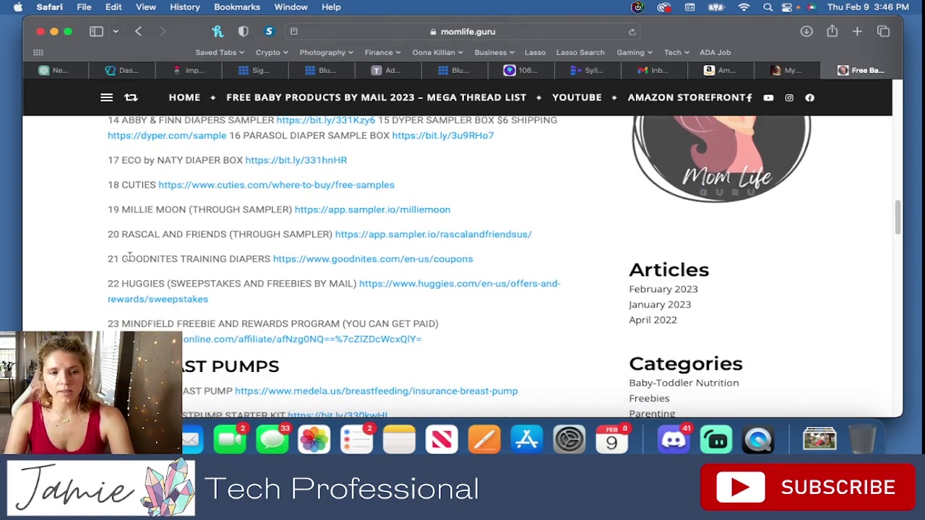
{"action": "left_click_drag", "start_coordinate": [142, 259], "coordinate": [92, 256]}
{"action": "left_click", "coordinate": [104, 264]}
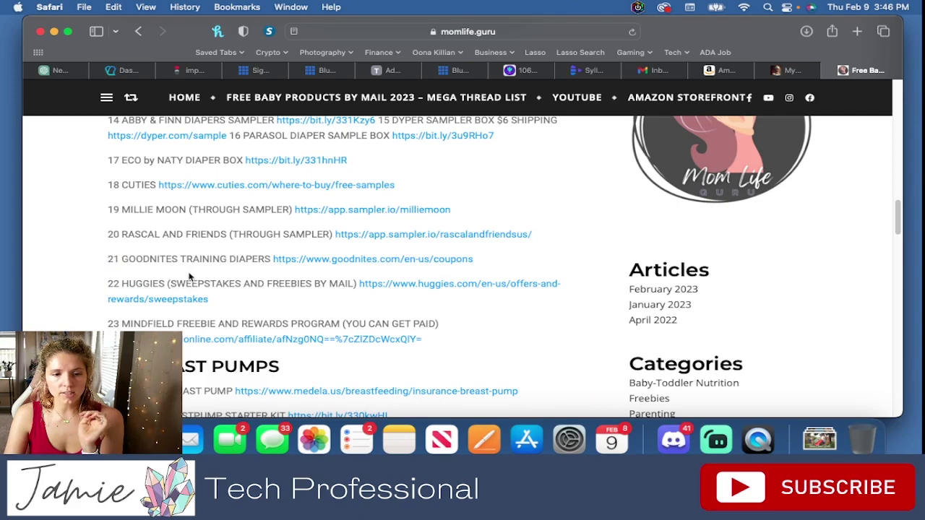
{"action": "scroll", "coordinate": [190, 276], "scroll_direction": "down", "scroll_amount": 5}
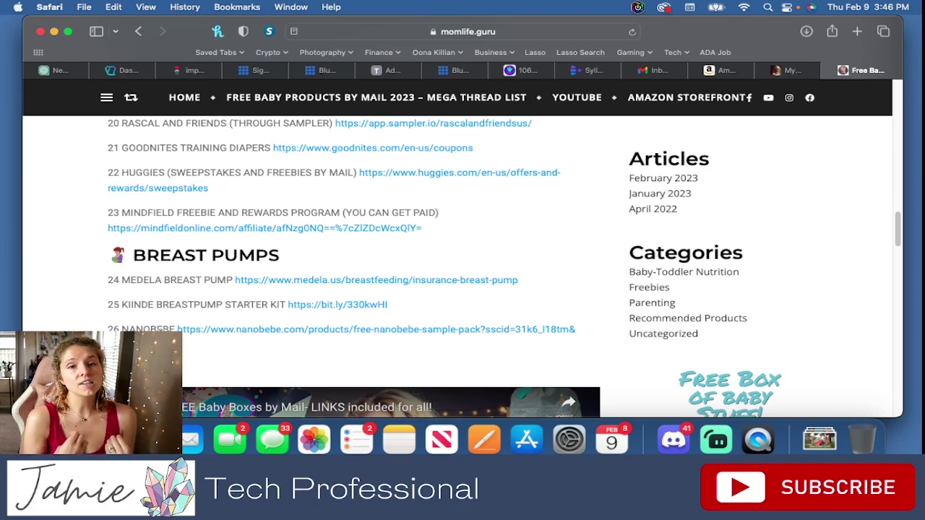
Step: Glance at the blank WordPress post title, then load amazon.com in the Amazon Associates tab
{"action": "left_click", "coordinate": [394, 71]}
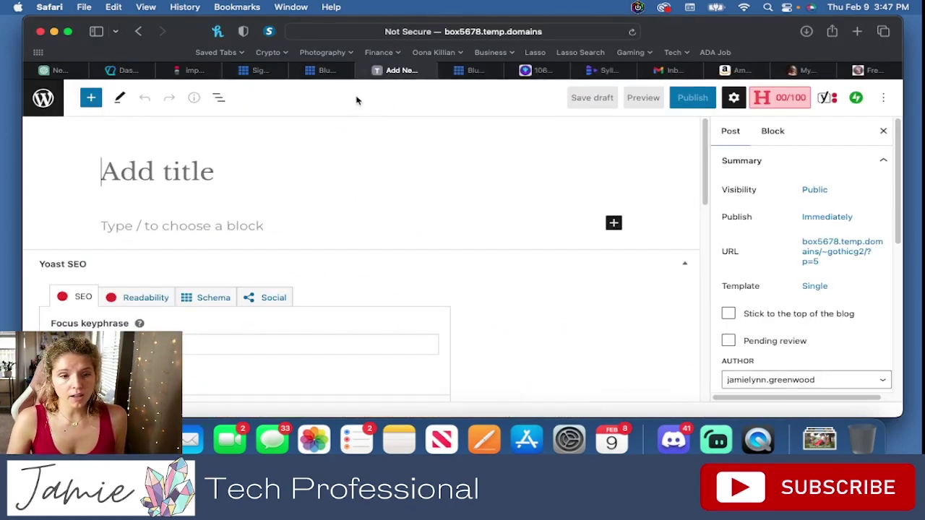
{"action": "left_click", "coordinate": [275, 178]}
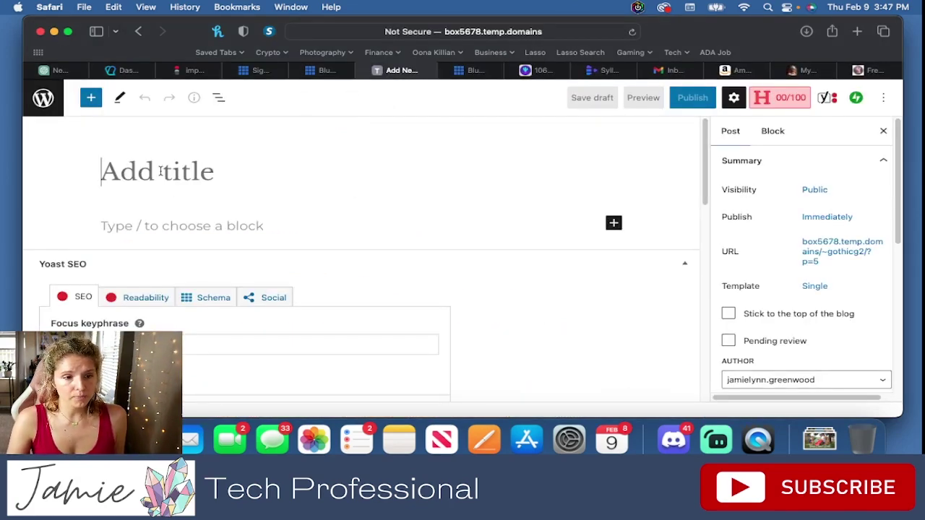
{"action": "left_click", "coordinate": [733, 70]}
{"action": "left_click", "coordinate": [554, 38]}
{"action": "type", "text": "amazon.com"}
{"action": "key", "text": "Return"}
Step: Search Amazon for 'greenhouses' and scroll through results like the JULY'S SONG and AMERLIFE models
{"action": "left_click", "coordinate": [325, 120]}
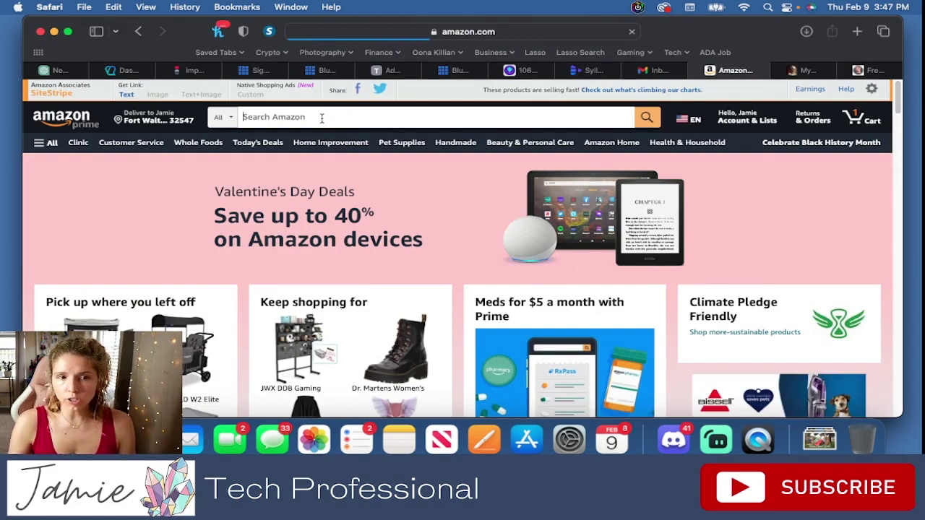
{"action": "left_click", "coordinate": [322, 118]}
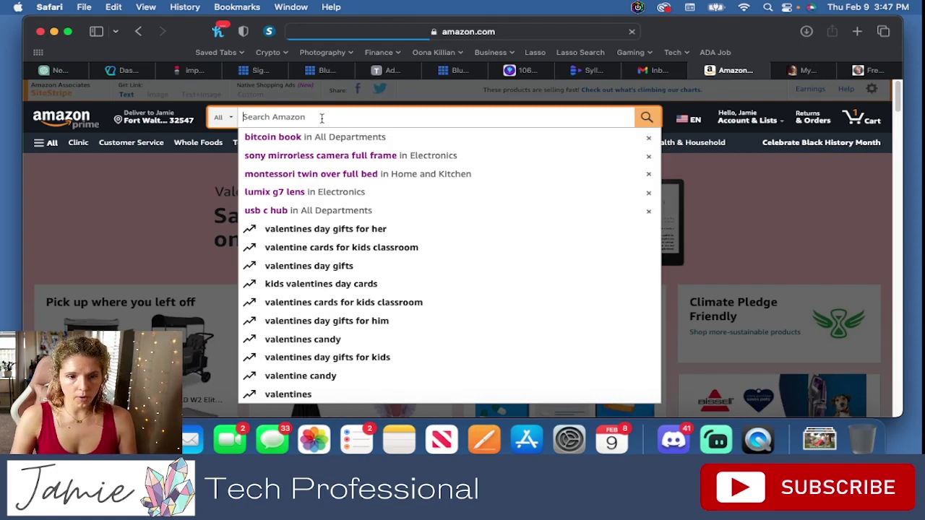
{"action": "type", "text": "green"}
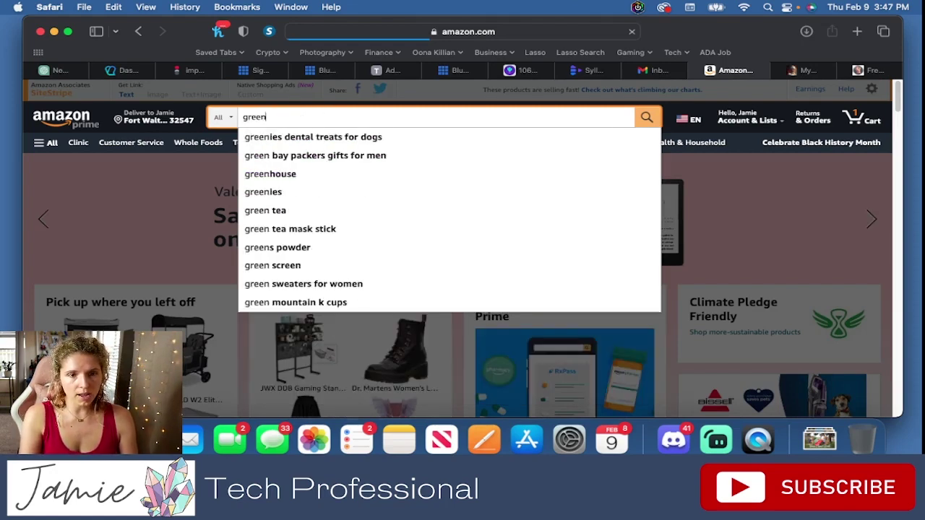
{"action": "type", "text": "houses"}
{"action": "key", "text": "Return"}
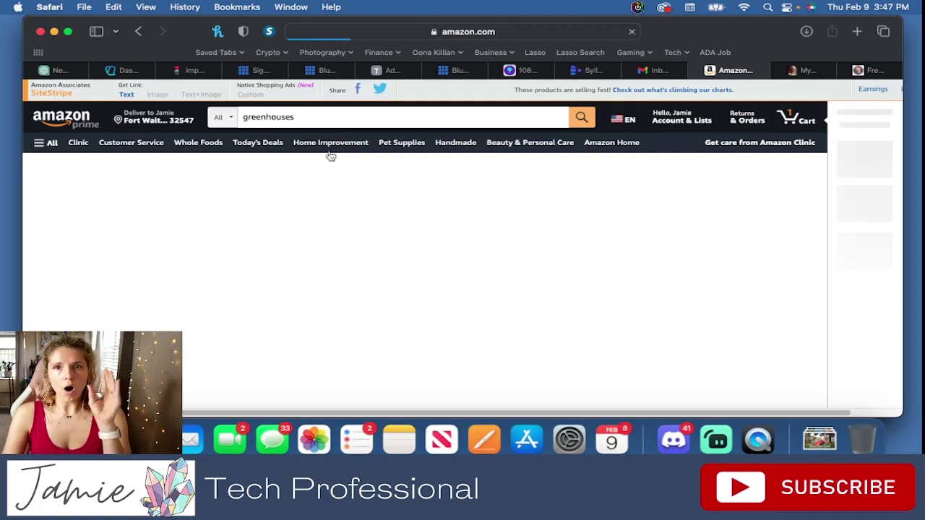
{"action": "scroll", "coordinate": [329, 162], "scroll_direction": "down", "scroll_amount": 5}
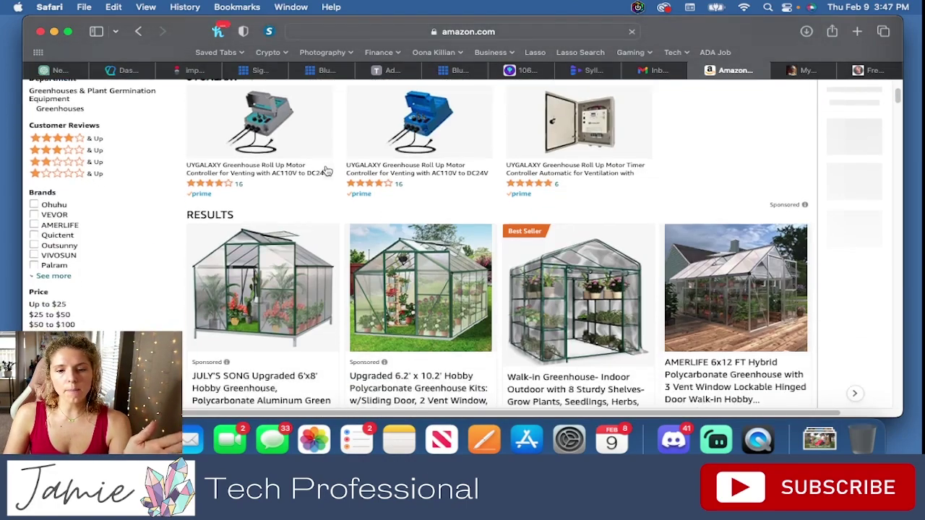
{"action": "scroll", "coordinate": [329, 174], "scroll_direction": "down", "scroll_amount": 3}
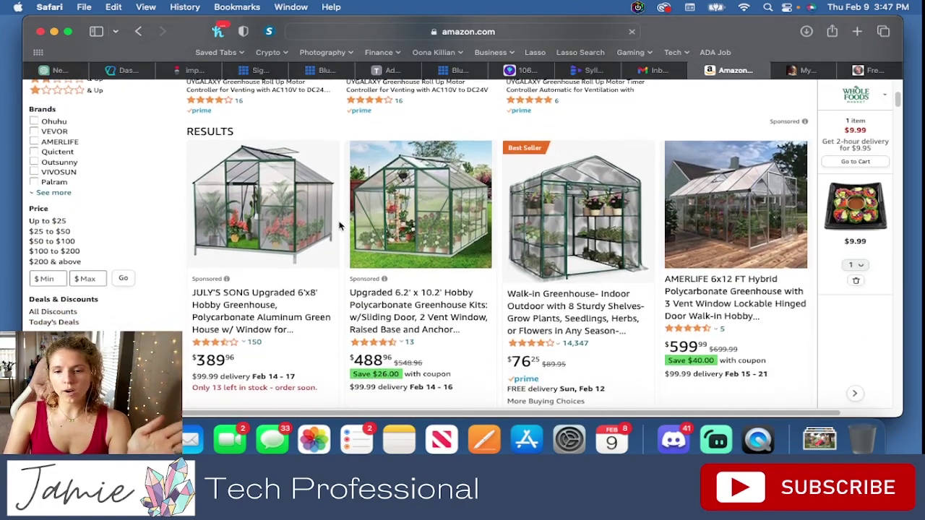
{"action": "scroll", "coordinate": [340, 226], "scroll_direction": "down", "scroll_amount": 1}
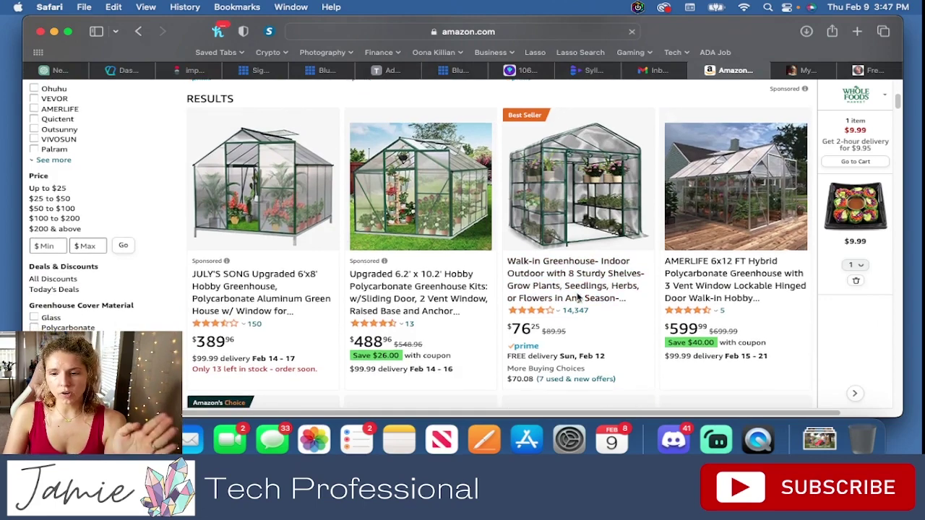
{"action": "scroll", "coordinate": [578, 296], "scroll_direction": "down", "scroll_amount": 5}
{"action": "scroll", "coordinate": [578, 296], "scroll_direction": "down", "scroll_amount": 4}
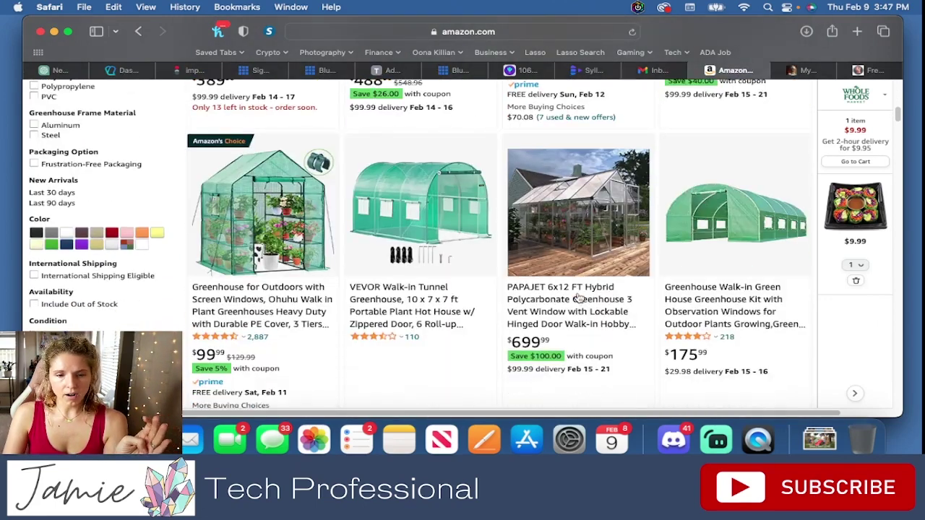
{"action": "scroll", "coordinate": [569, 296], "scroll_direction": "down", "scroll_amount": 7}
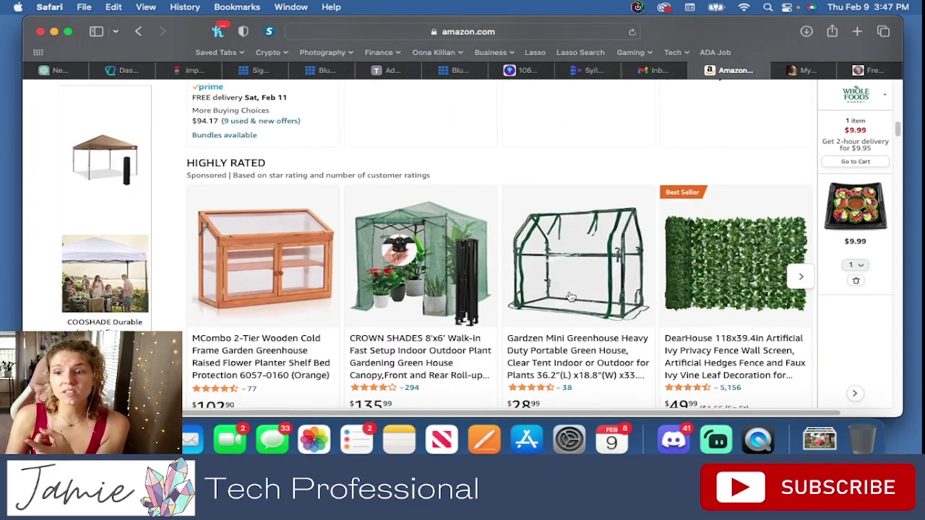
{"action": "scroll", "coordinate": [570, 296], "scroll_direction": "down", "scroll_amount": 6}
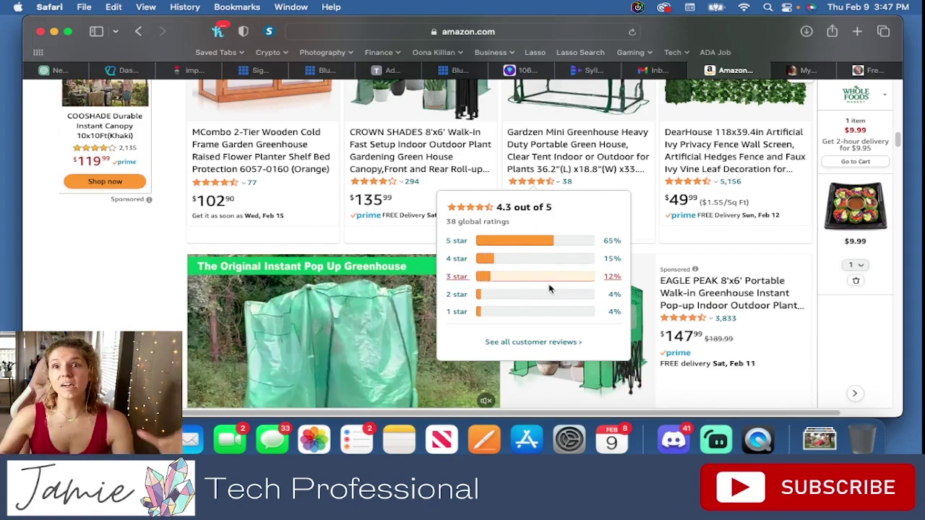
{"action": "scroll", "coordinate": [464, 260], "scroll_direction": "down", "scroll_amount": 10}
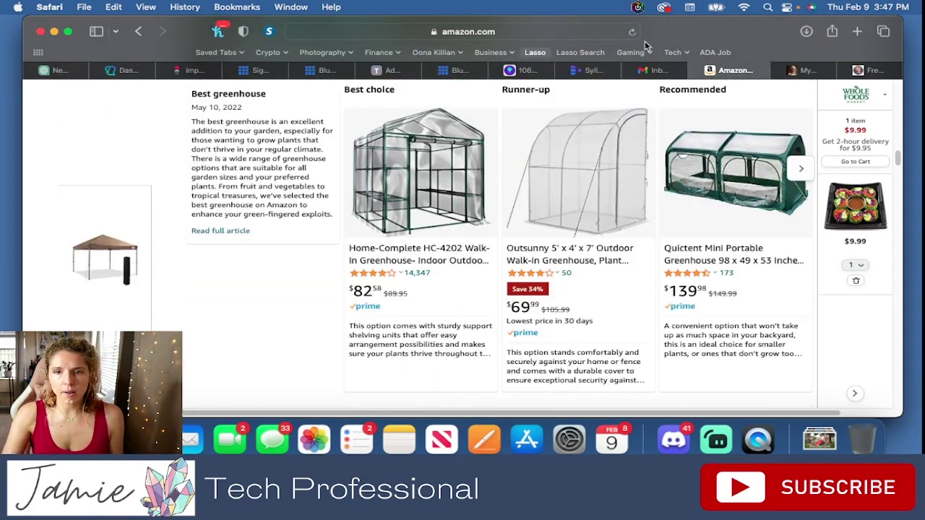
Step: Search Lasso's affiliate program directory for 'gardening'
{"action": "left_click", "coordinate": [531, 70]}
{"action": "scroll", "coordinate": [533, 159], "scroll_direction": "up", "scroll_amount": 3}
{"action": "scroll", "coordinate": [549, 162], "scroll_direction": "up", "scroll_amount": 5}
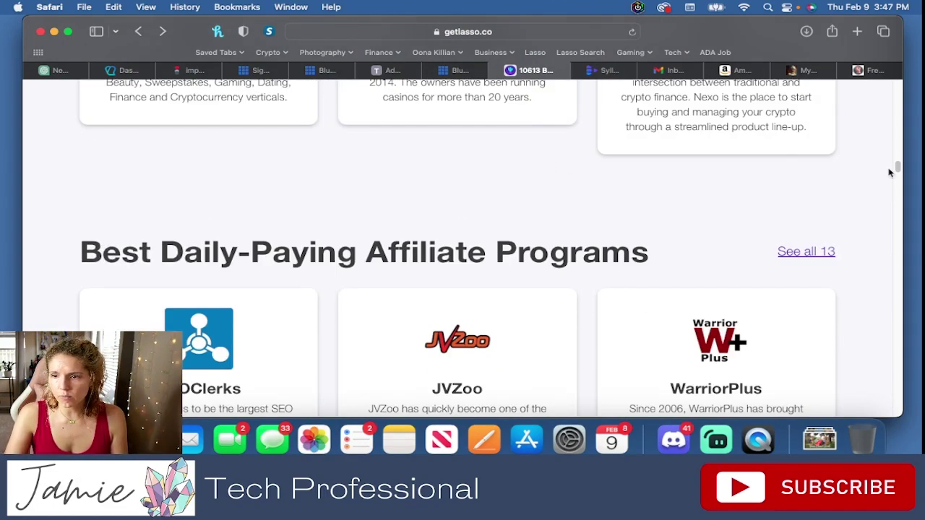
{"action": "left_click_drag", "start_coordinate": [890, 172], "coordinate": [896, 87]}
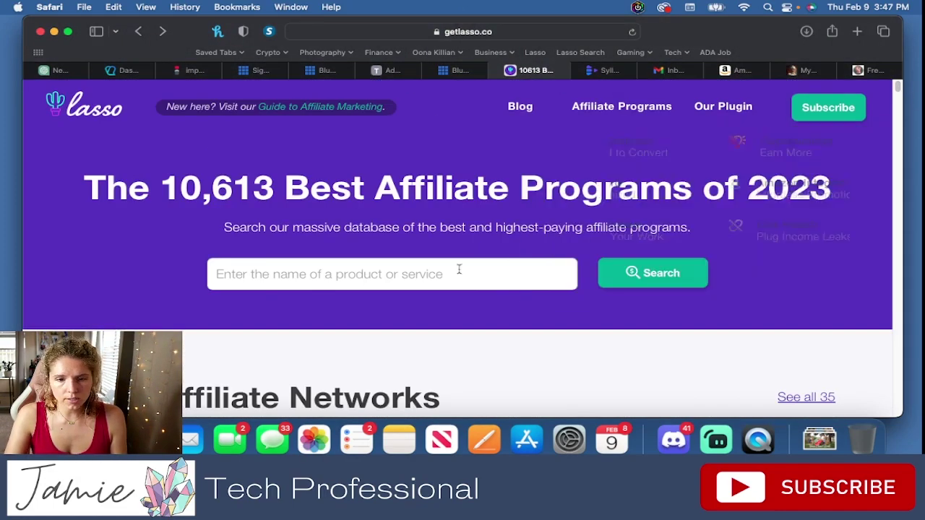
{"action": "left_click", "coordinate": [450, 270]}
{"action": "type", "text": "gardening"}
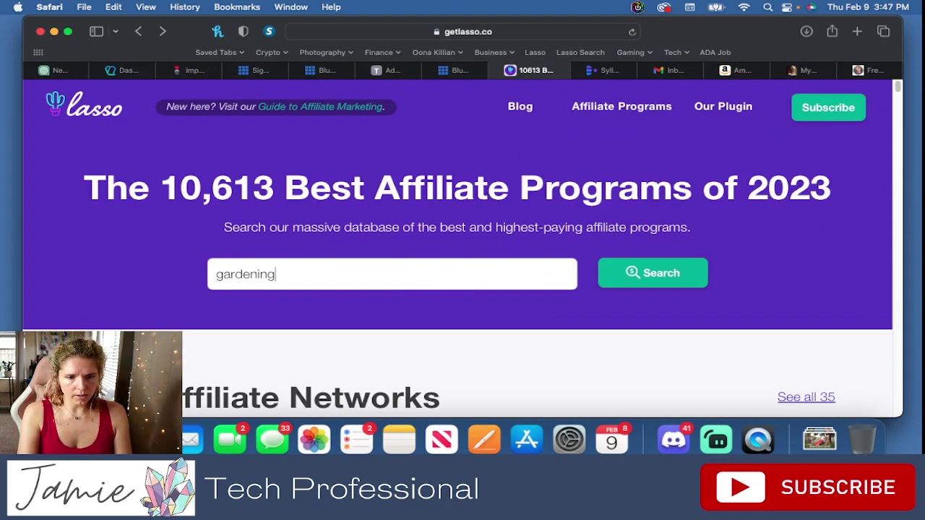
{"action": "left_click", "coordinate": [636, 281]}
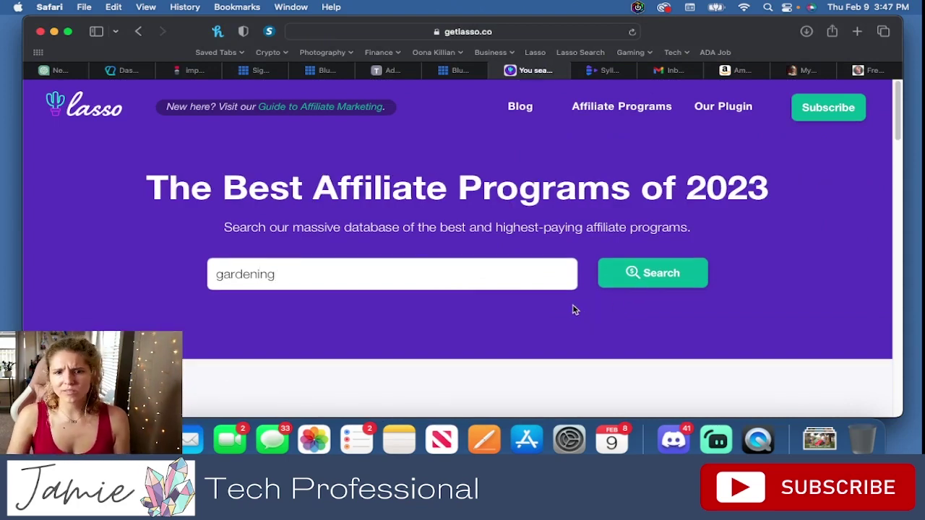
Step: Browse the gardening results and open Burpee Gardening in a new background tab
{"action": "scroll", "coordinate": [571, 306], "scroll_direction": "down", "scroll_amount": 10}
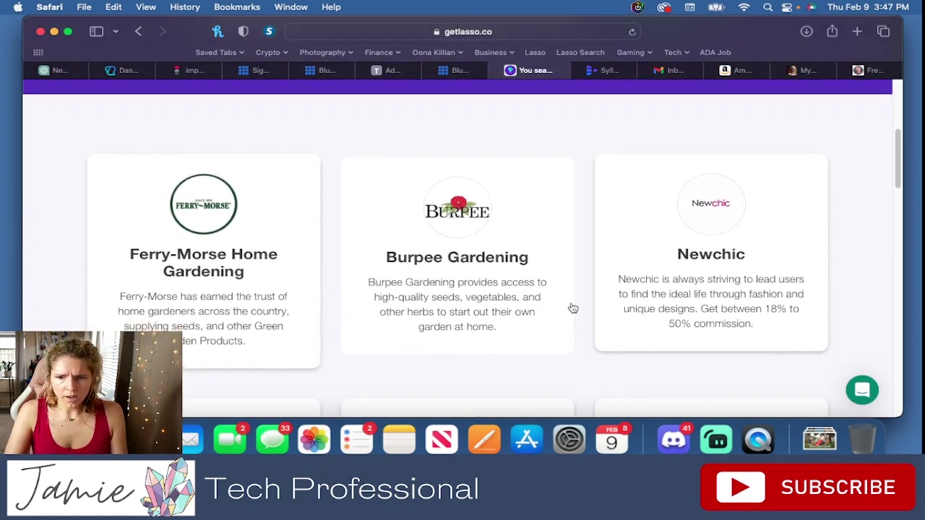
{"action": "scroll", "coordinate": [547, 299], "scroll_direction": "down", "scroll_amount": 5}
{"action": "scroll", "coordinate": [546, 299], "scroll_direction": "down", "scroll_amount": 10}
{"action": "scroll", "coordinate": [548, 300], "scroll_direction": "down", "scroll_amount": 6}
{"action": "scroll", "coordinate": [546, 299], "scroll_direction": "down", "scroll_amount": 7}
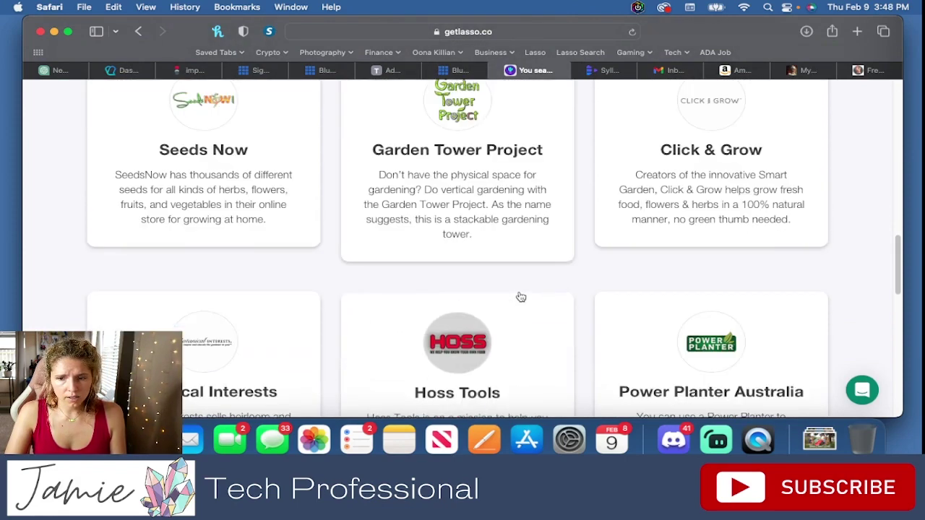
{"action": "scroll", "coordinate": [520, 297], "scroll_direction": "down", "scroll_amount": 4}
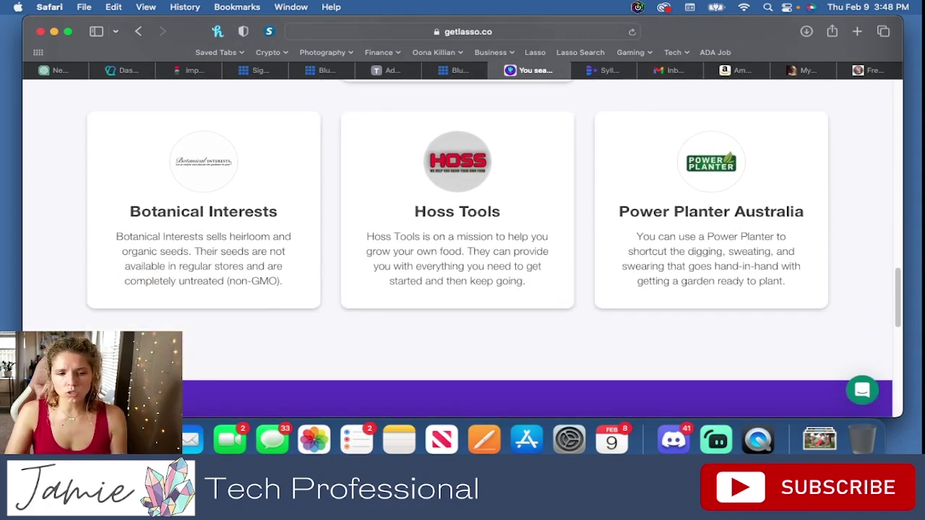
{"action": "scroll", "coordinate": [203, 337], "scroll_direction": "up", "scroll_amount": 5}
{"action": "scroll", "coordinate": [203, 335], "scroll_direction": "down", "scroll_amount": 5}
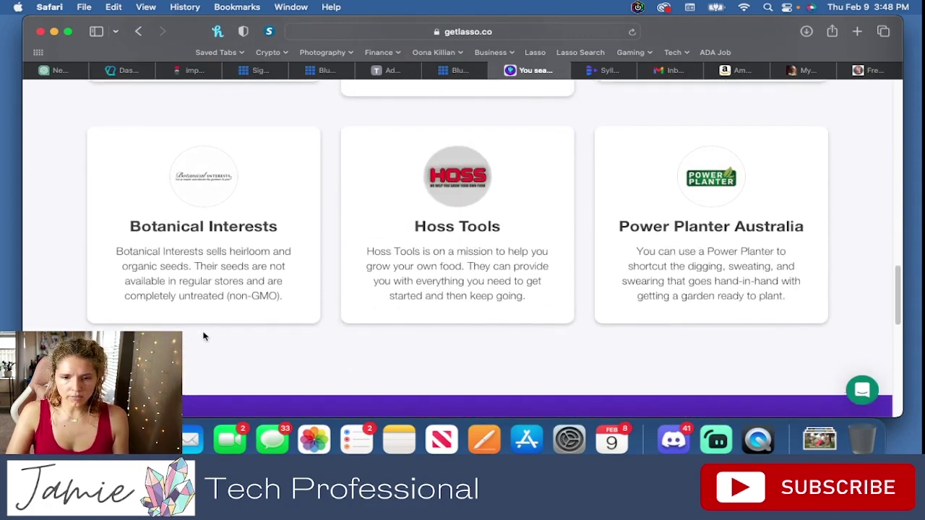
{"action": "scroll", "coordinate": [203, 335], "scroll_direction": "up", "scroll_amount": 5}
{"action": "scroll", "coordinate": [204, 334], "scroll_direction": "up", "scroll_amount": 8}
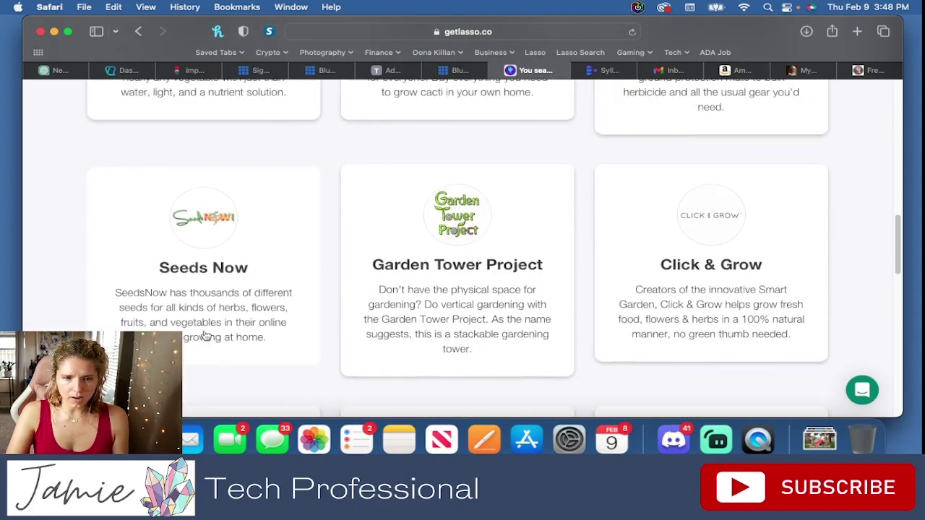
{"action": "scroll", "coordinate": [205, 334], "scroll_direction": "up", "scroll_amount": 5}
{"action": "scroll", "coordinate": [223, 296], "scroll_direction": "up", "scroll_amount": 10}
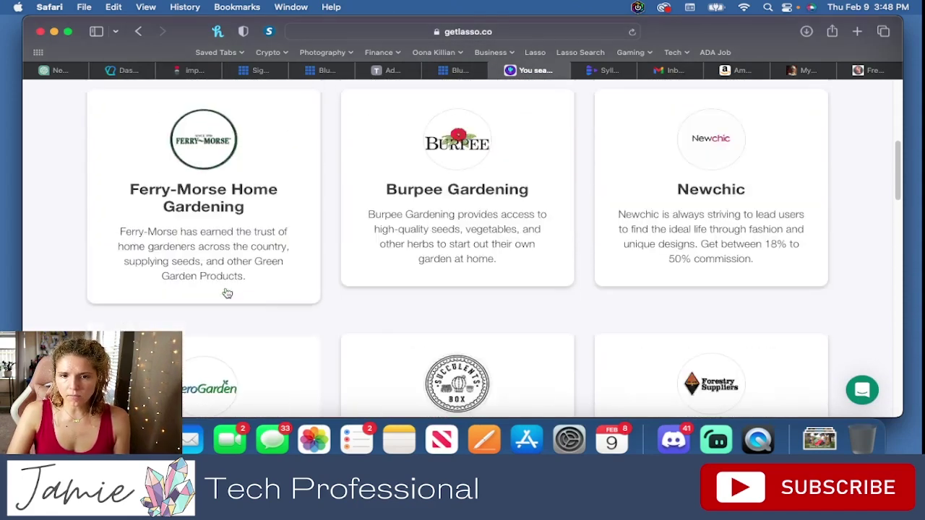
{"action": "scroll", "coordinate": [347, 282], "scroll_direction": "down", "scroll_amount": 1}
{"action": "right_click", "coordinate": [463, 249]}
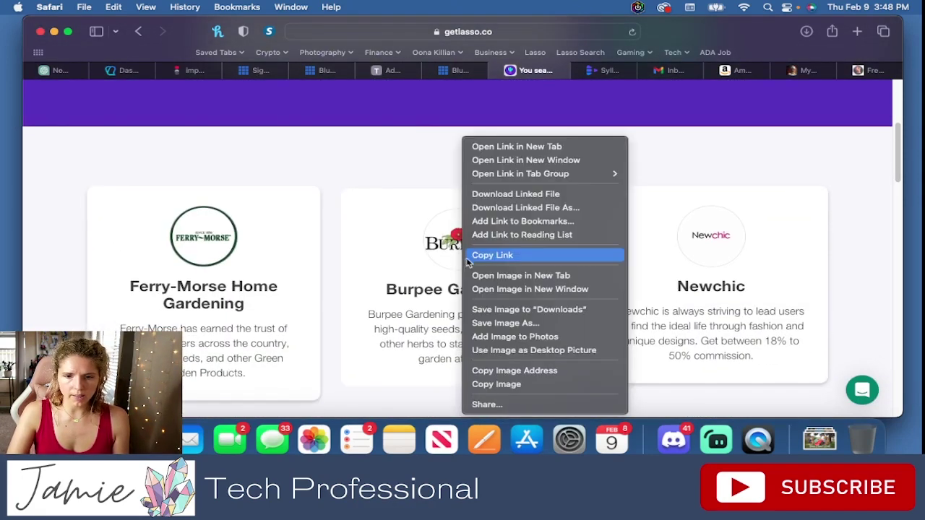
{"action": "left_click", "coordinate": [498, 147]}
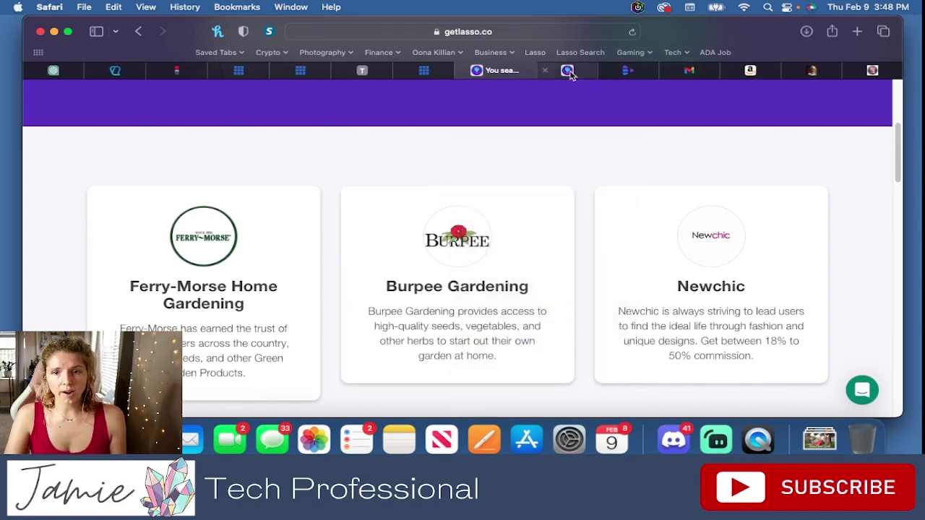
Step: Review the Burpee Gardening program details, then return to the gardening results
{"action": "left_click", "coordinate": [569, 73]}
{"action": "scroll", "coordinate": [460, 233], "scroll_direction": "down", "scroll_amount": 2}
{"action": "scroll", "coordinate": [460, 235], "scroll_direction": "down", "scroll_amount": 2}
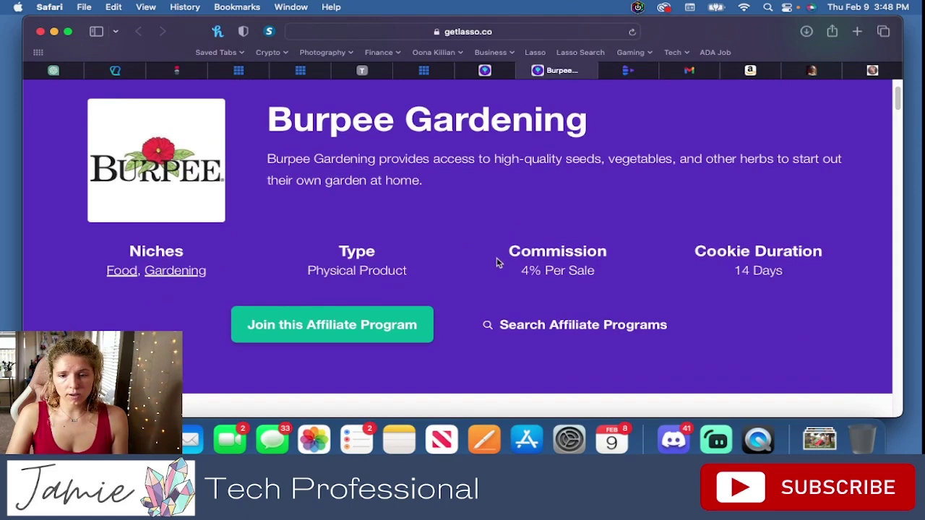
{"action": "left_click_drag", "start_coordinate": [521, 270], "coordinate": [597, 271]}
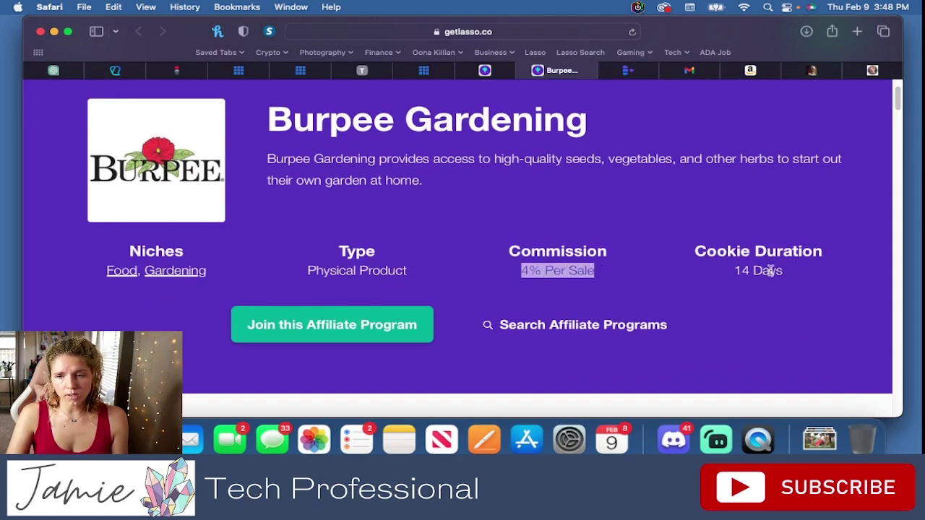
{"action": "left_click", "coordinate": [484, 70]}
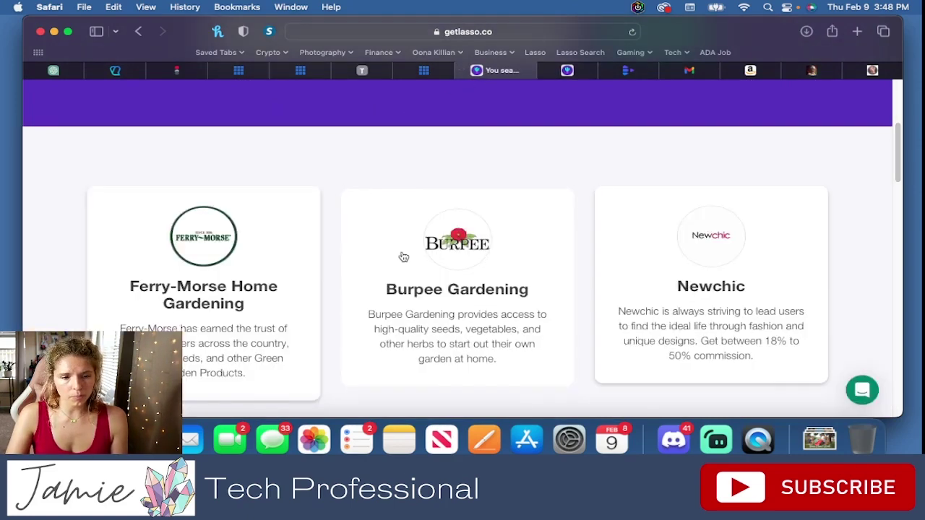
Step: Open the AeroGarden program in a new tab and check its 7.5% per-sale commission
{"action": "scroll", "coordinate": [403, 256], "scroll_direction": "down", "scroll_amount": 2}
{"action": "scroll", "coordinate": [402, 256], "scroll_direction": "down", "scroll_amount": 5}
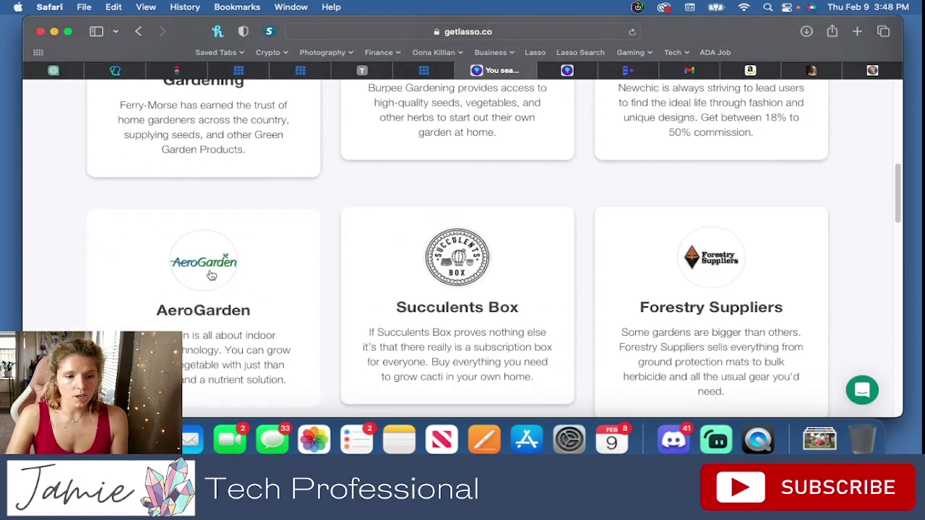
{"action": "right_click", "coordinate": [209, 274]}
{"action": "left_click", "coordinate": [253, 147]}
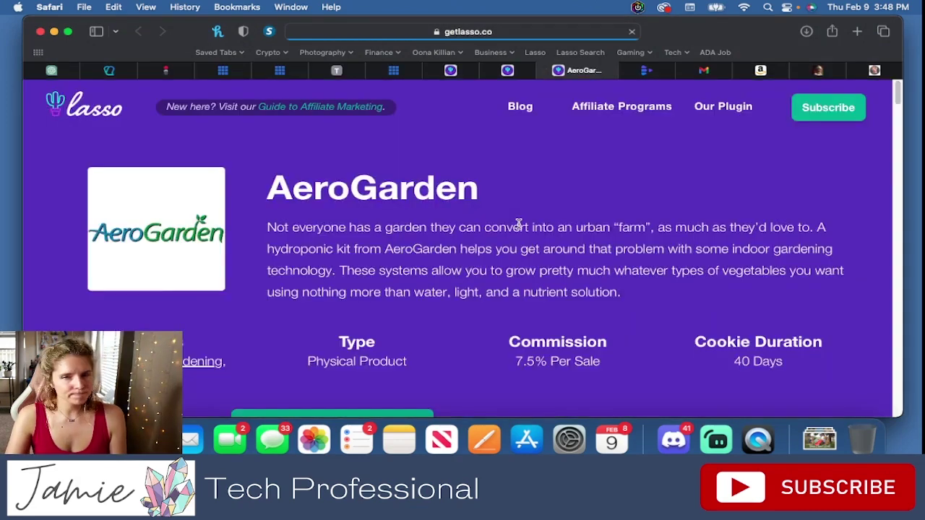
{"action": "scroll", "coordinate": [518, 224], "scroll_direction": "down", "scroll_amount": 1}
{"action": "left_click_drag", "start_coordinate": [508, 349], "coordinate": [594, 321]}
{"action": "scroll", "coordinate": [594, 321], "scroll_direction": "down", "scroll_amount": 3}
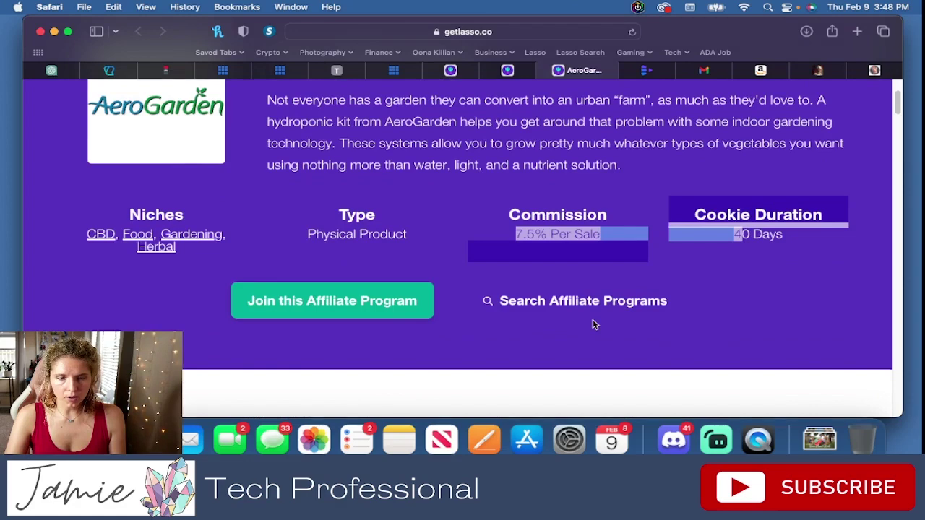
{"action": "scroll", "coordinate": [238, 194], "scroll_direction": "up", "scroll_amount": 3}
{"action": "right_click", "coordinate": [313, 161]}
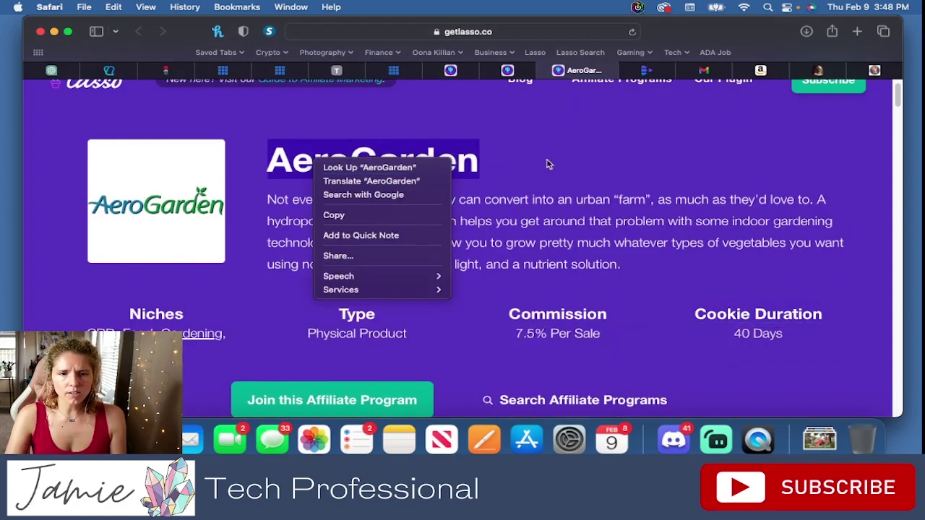
{"action": "left_click", "coordinate": [632, 94]}
{"action": "scroll", "coordinate": [632, 94], "scroll_direction": "up", "scroll_amount": 1}
Step: Open the official AeroGarden website in a new tab via the 'aerogard' suggestion
{"action": "key", "text": "super+t"}
{"action": "type", "text": "a"}
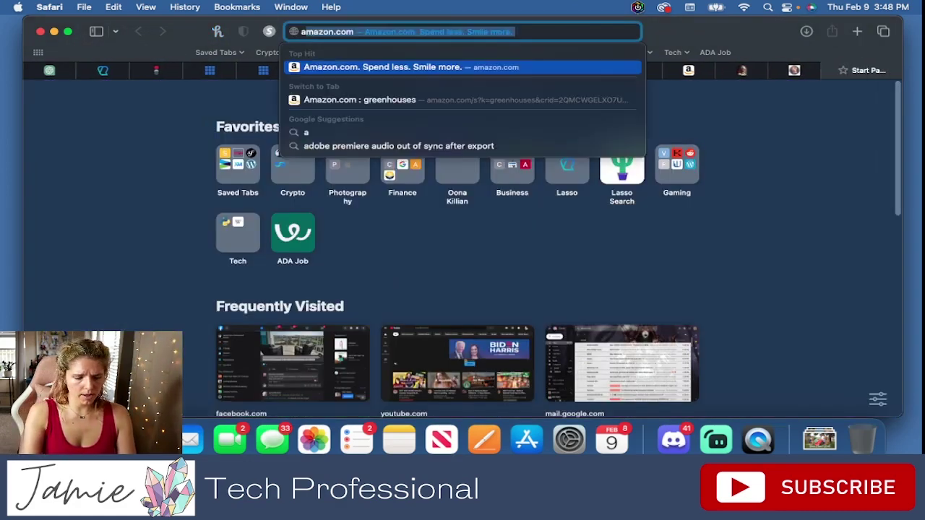
{"action": "type", "text": "erogarden"}
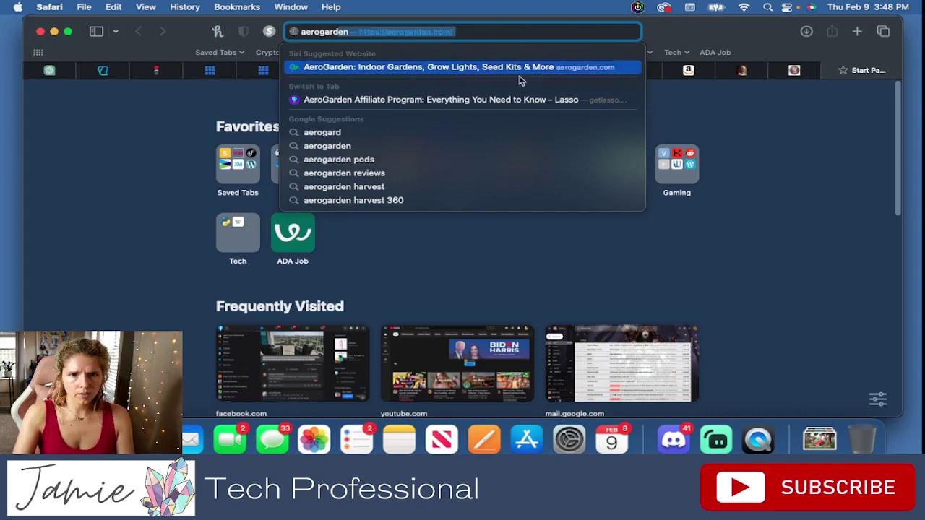
{"action": "left_click", "coordinate": [519, 77]}
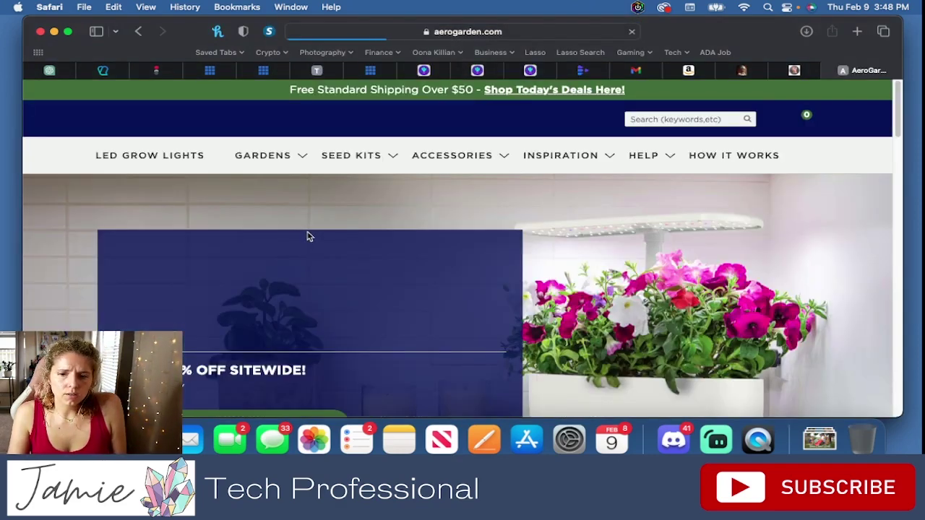
{"action": "scroll", "coordinate": [307, 237], "scroll_direction": "down", "scroll_amount": 5}
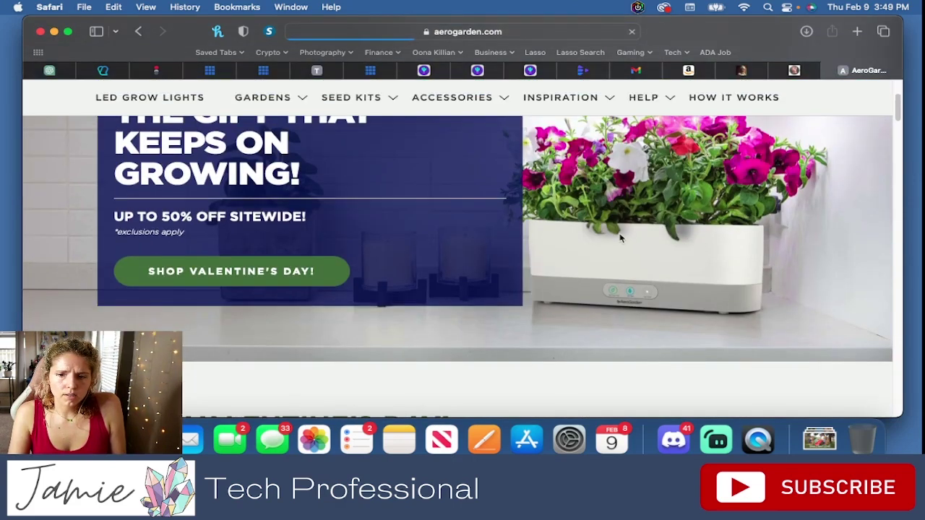
{"action": "scroll", "coordinate": [694, 244], "scroll_direction": "down", "scroll_amount": 5}
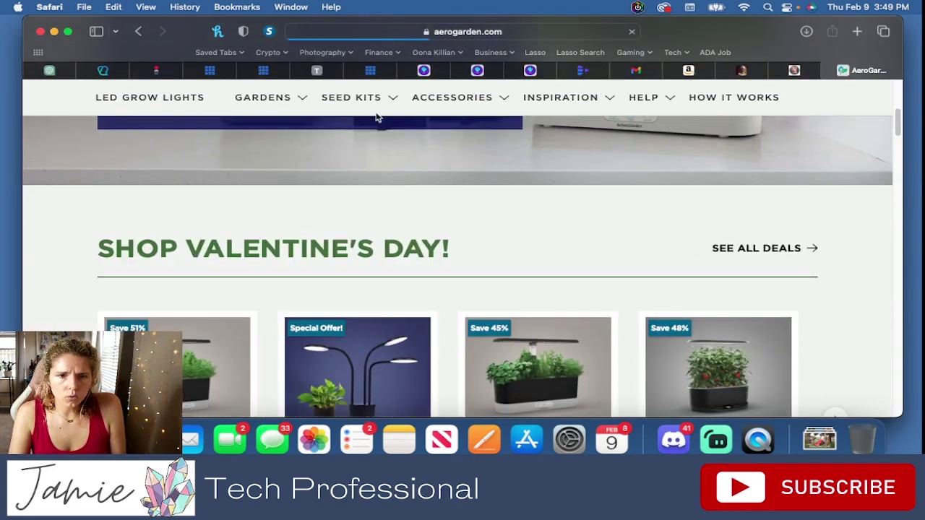
Step: Browse GARDENS > Farm Family and open the Farm 24XL, priced from $759.95
{"action": "left_click", "coordinate": [298, 101]}
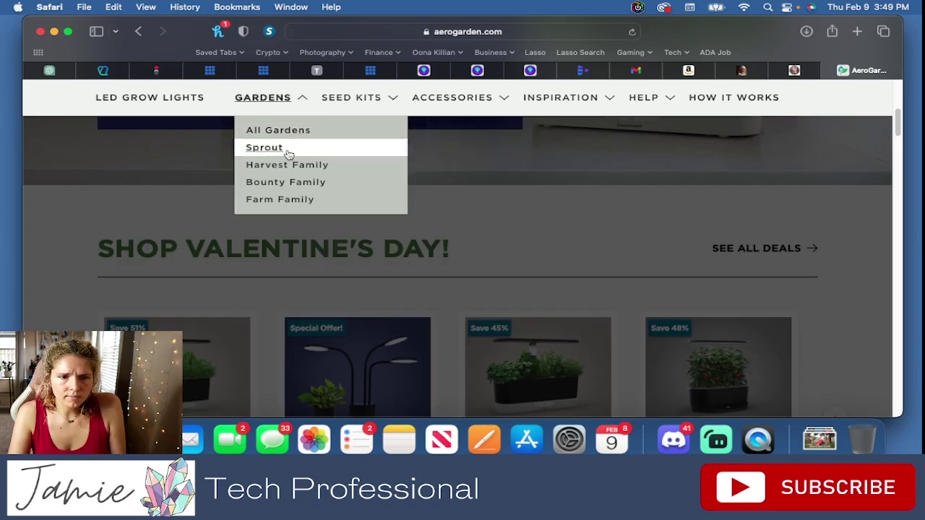
{"action": "left_click", "coordinate": [289, 200]}
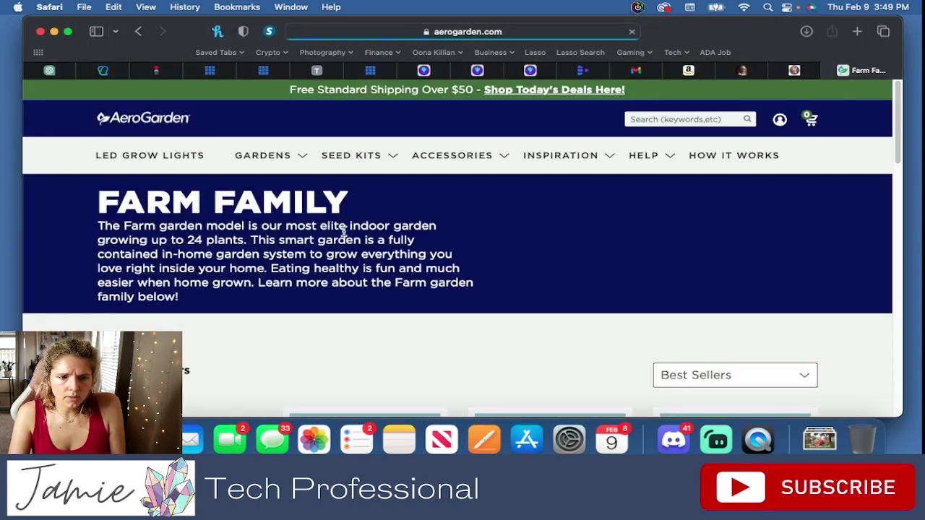
{"action": "scroll", "coordinate": [344, 234], "scroll_direction": "down", "scroll_amount": 3}
{"action": "scroll", "coordinate": [345, 236], "scroll_direction": "down", "scroll_amount": 3}
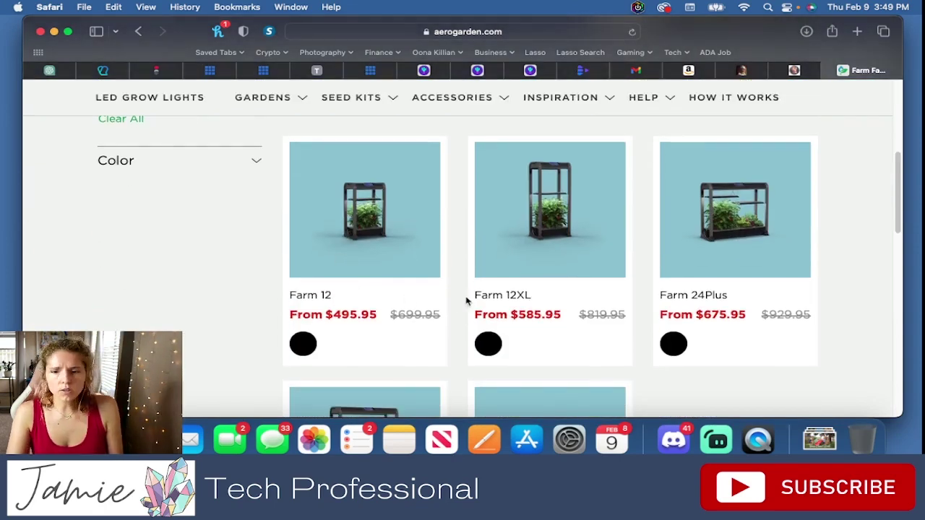
{"action": "scroll", "coordinate": [422, 286], "scroll_direction": "down", "scroll_amount": 1}
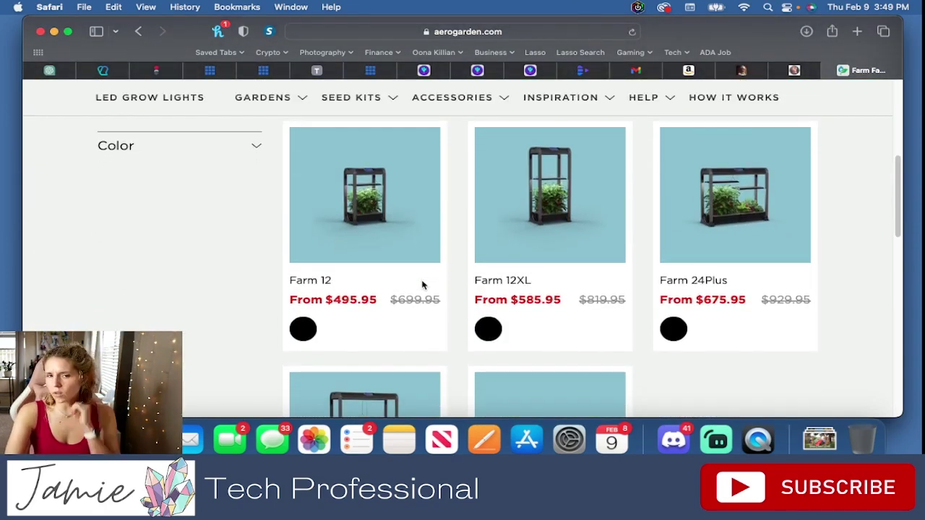
{"action": "scroll", "coordinate": [423, 284], "scroll_direction": "down", "scroll_amount": 5}
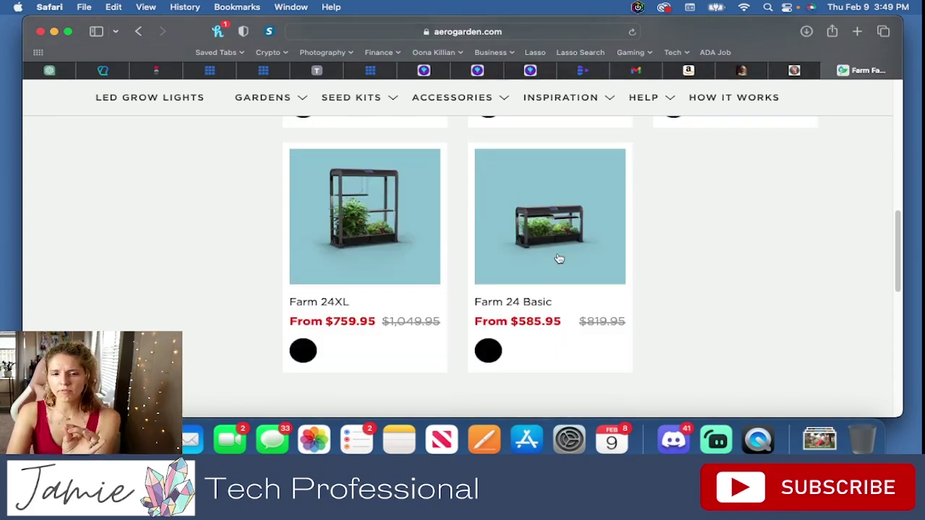
{"action": "scroll", "coordinate": [558, 259], "scroll_direction": "up", "scroll_amount": 1}
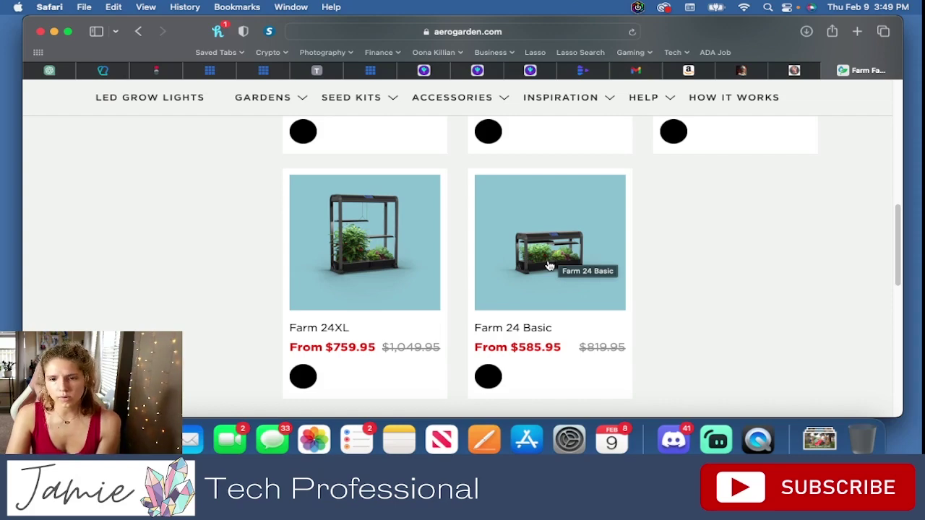
{"action": "scroll", "coordinate": [549, 266], "scroll_direction": "up", "scroll_amount": 5}
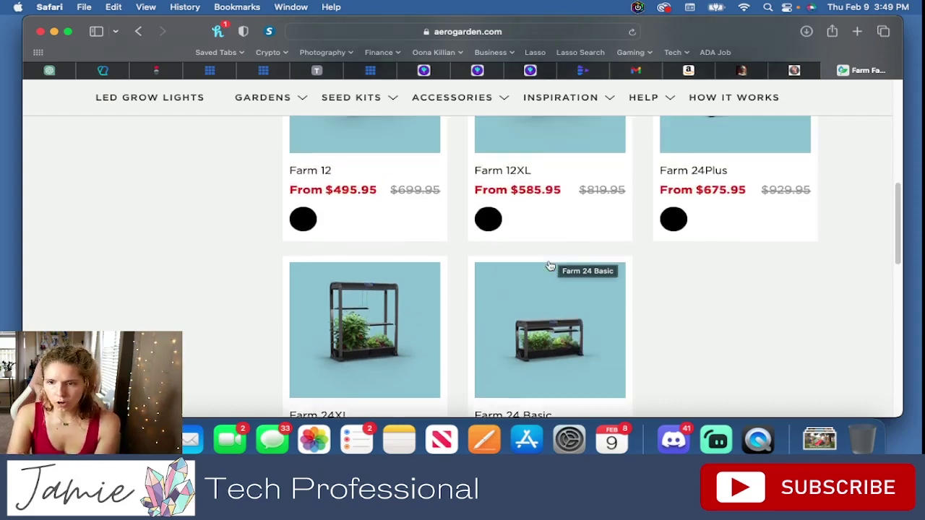
{"action": "scroll", "coordinate": [549, 266], "scroll_direction": "down", "scroll_amount": 7}
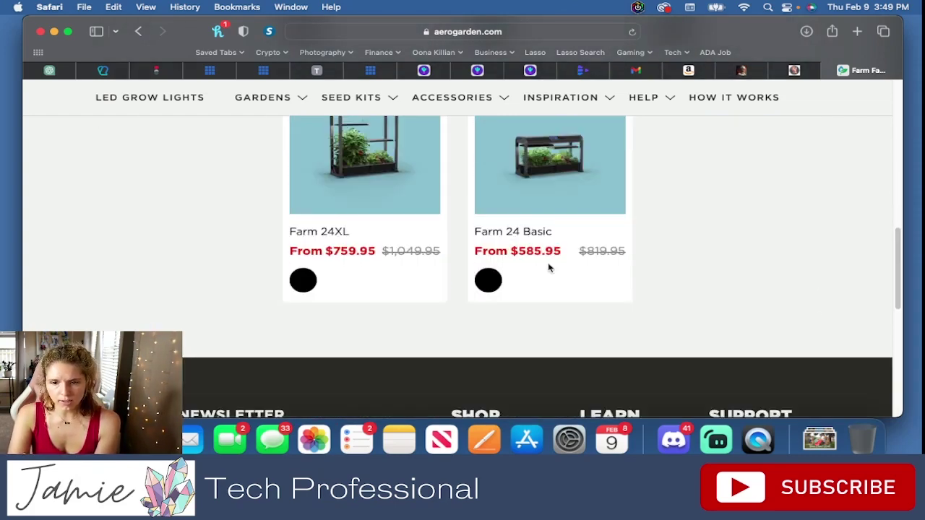
{"action": "scroll", "coordinate": [536, 266], "scroll_direction": "up", "scroll_amount": 1}
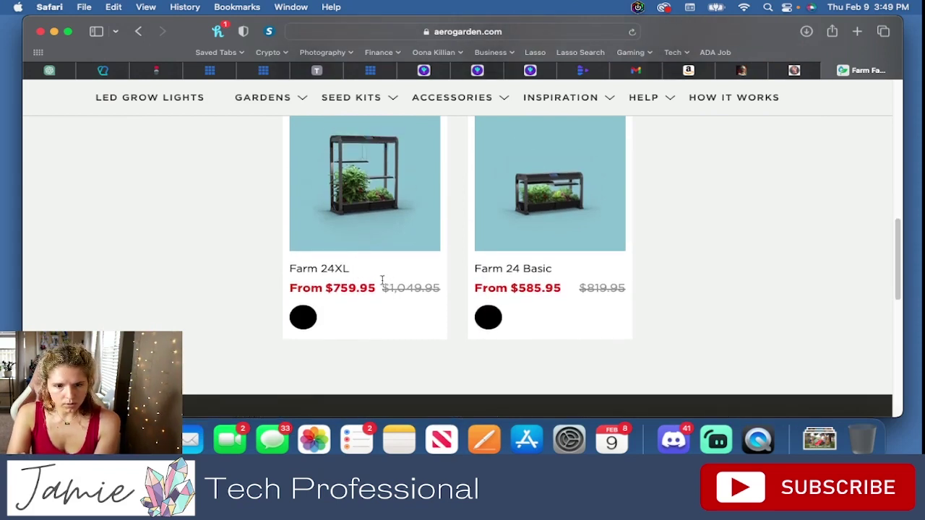
{"action": "scroll", "coordinate": [367, 238], "scroll_direction": "up", "scroll_amount": 1}
{"action": "left_click", "coordinate": [367, 230]}
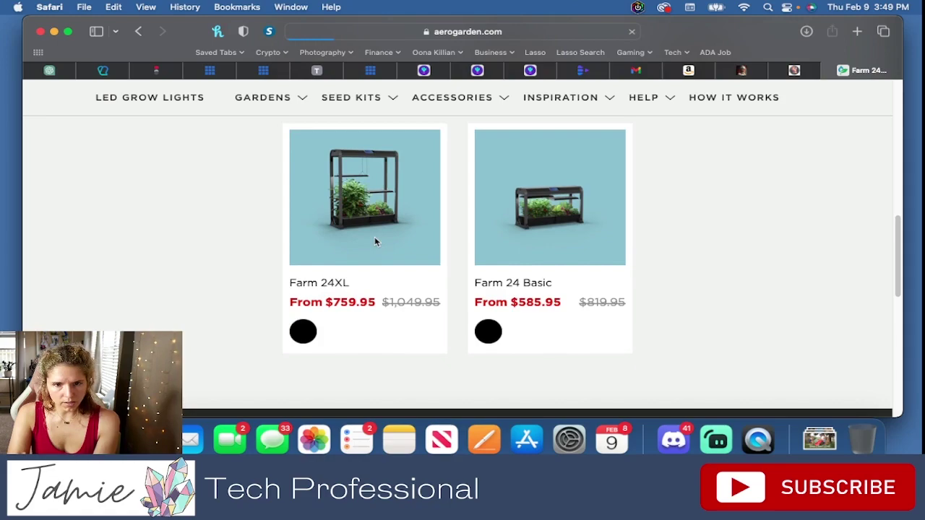
{"action": "scroll", "coordinate": [382, 250], "scroll_direction": "down", "scroll_amount": 2}
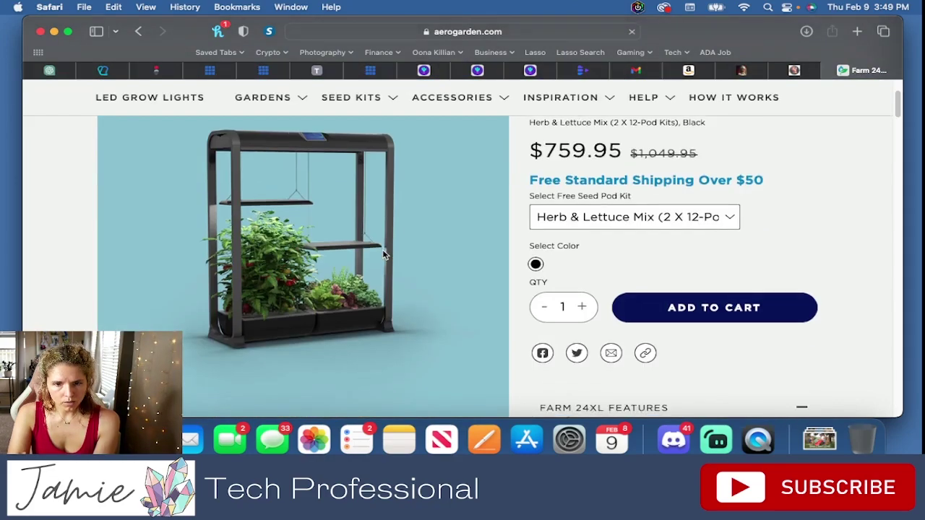
{"action": "scroll", "coordinate": [383, 249], "scroll_direction": "down", "scroll_amount": 5}
{"action": "scroll", "coordinate": [382, 250], "scroll_direction": "up", "scroll_amount": 10}
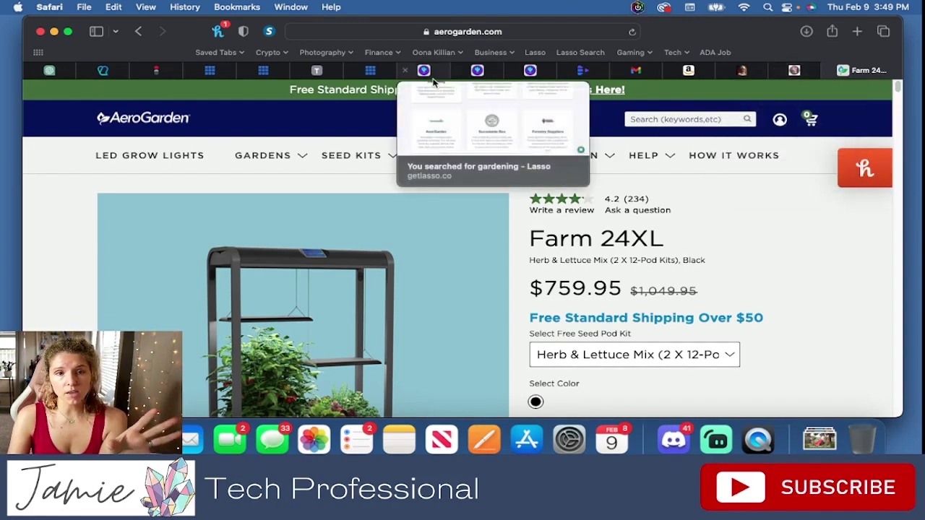
{"action": "mouse_move", "coordinate": [321, 73]}
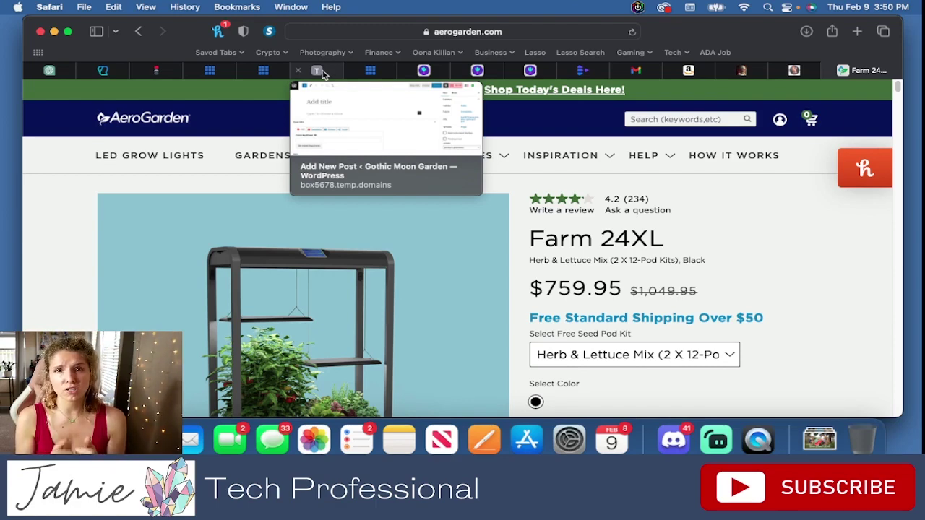
Step: Switch to the Syllaby tab and scroll to the 'Create Your Social Media Strategy In 10 Minutes' headline
{"action": "left_click", "coordinate": [584, 70]}
{"action": "scroll", "coordinate": [595, 150], "scroll_direction": "up", "scroll_amount": 10}
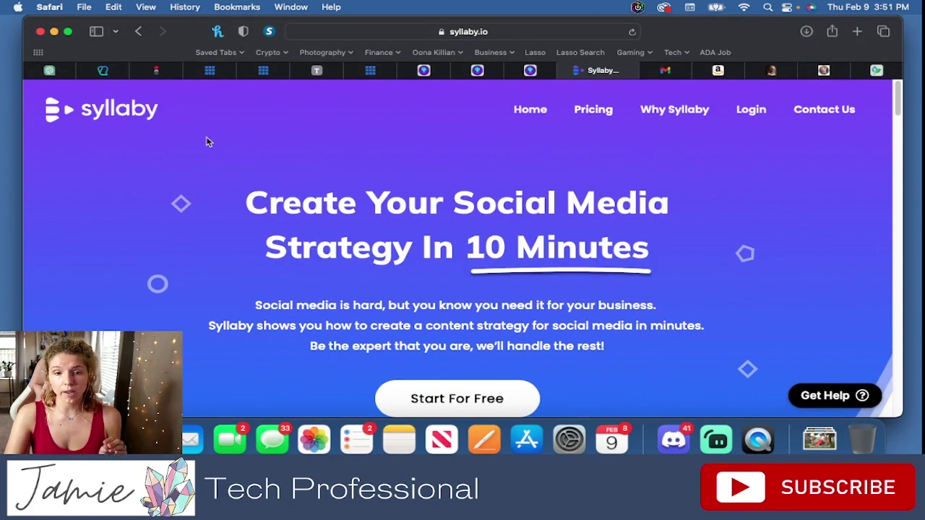
{"action": "scroll", "coordinate": [205, 142], "scroll_direction": "down", "scroll_amount": 1}
{"action": "scroll", "coordinate": [196, 160], "scroll_direction": "down", "scroll_amount": 2}
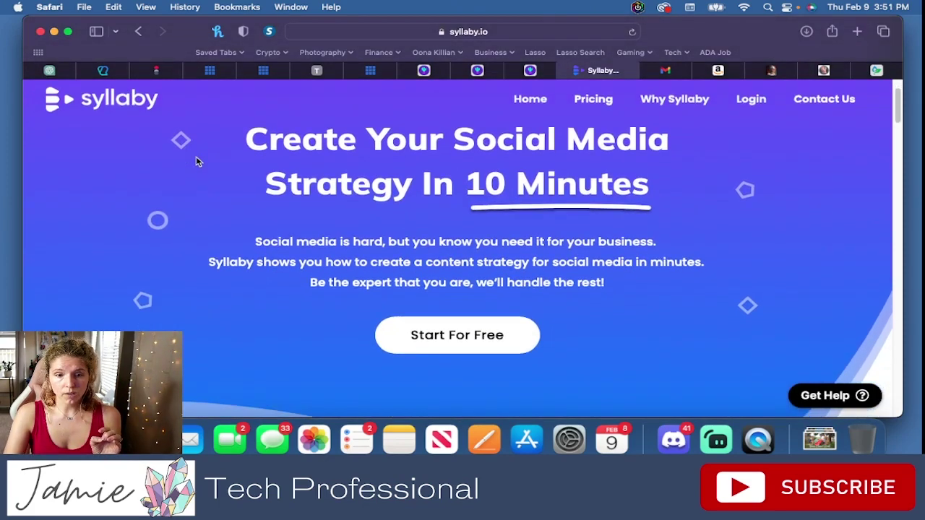
{"action": "scroll", "coordinate": [324, 222], "scroll_direction": "down", "scroll_amount": 2}
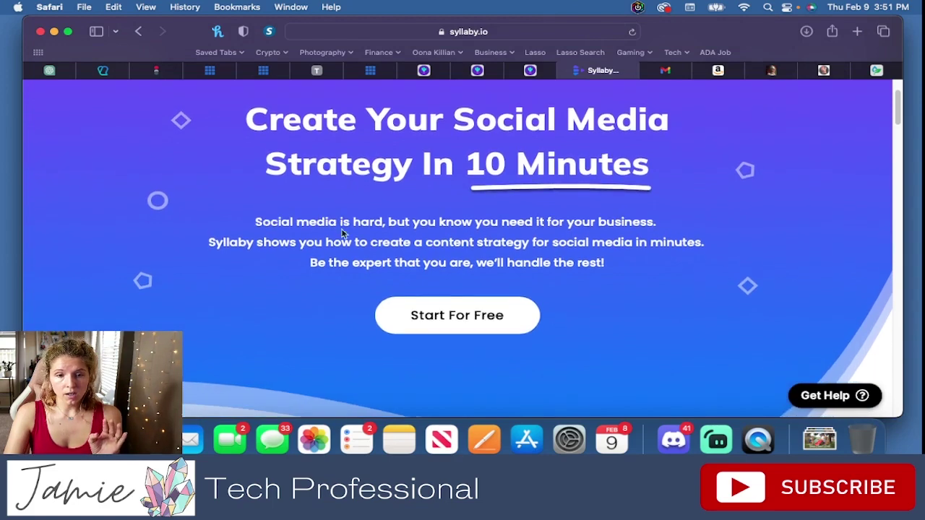
Step: Highlight the three-line introduction paragraph from 'Social' through 'rest!' beneath the headline
{"action": "left_click_drag", "start_coordinate": [607, 262], "coordinate": [254, 217]}
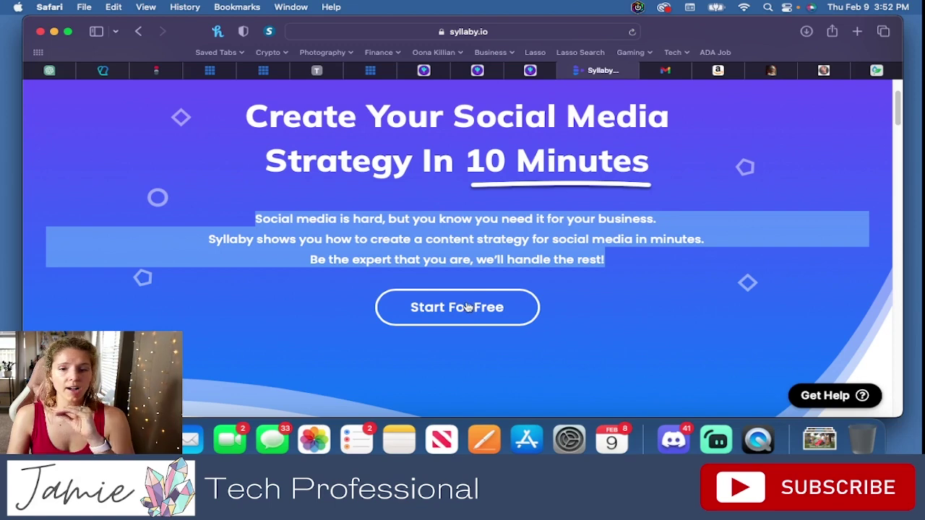
{"action": "scroll", "coordinate": [463, 312], "scroll_direction": "up", "scroll_amount": 1}
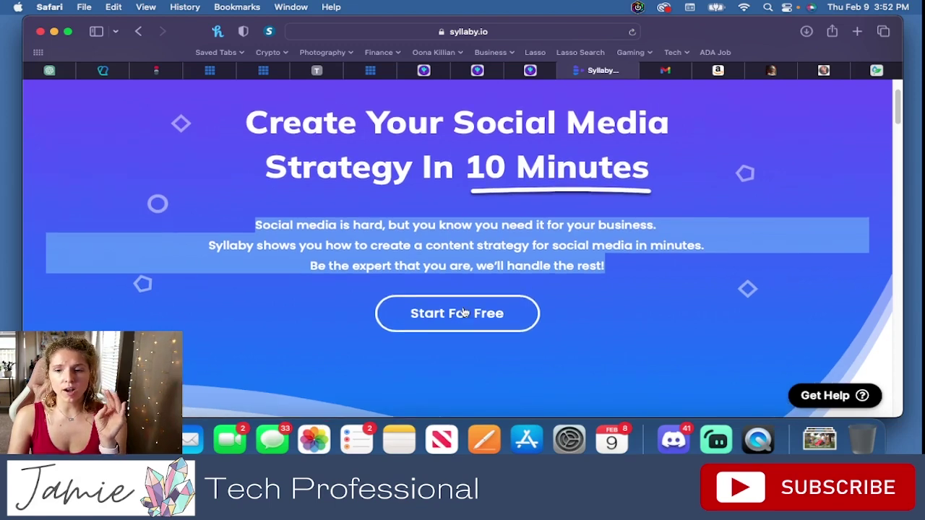